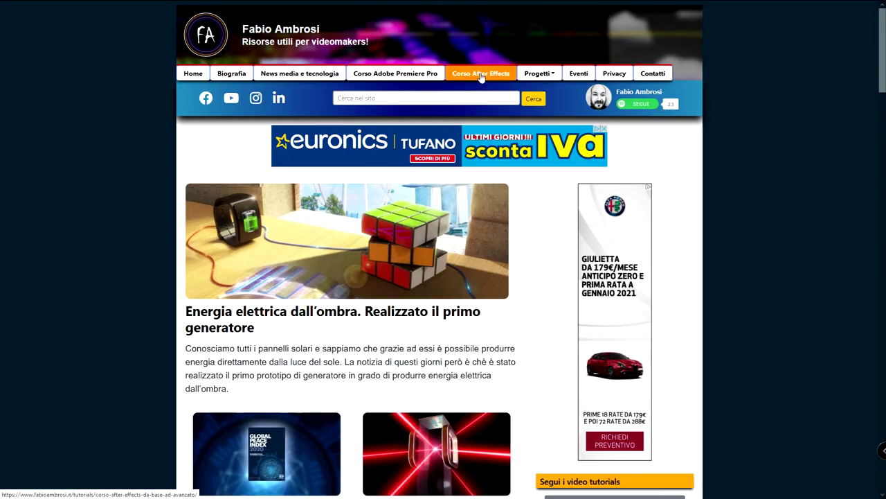
Step: Open the 'Corso After Effects' article and scroll to its 26-lesson Modulo Base index
click(481, 74)
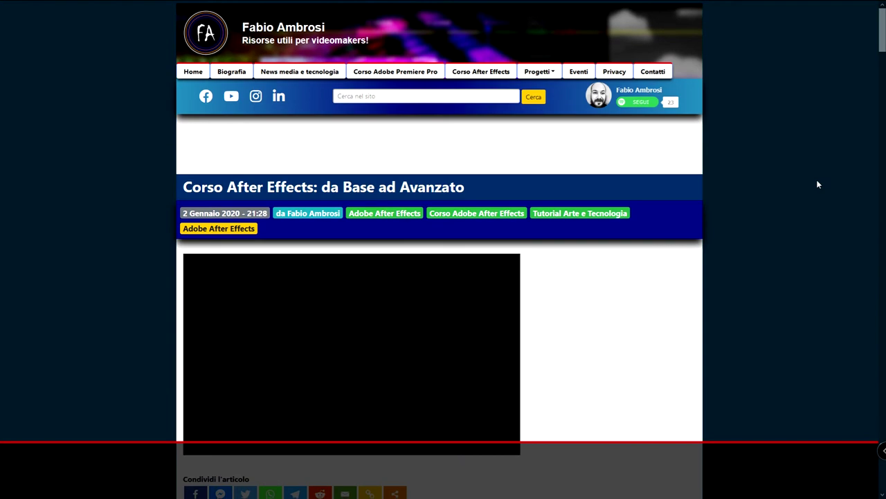
scroll(818, 183, down, 4)
scroll(817, 183, down, 3)
scroll(817, 183, down, 5)
scroll(817, 184, down, 5)
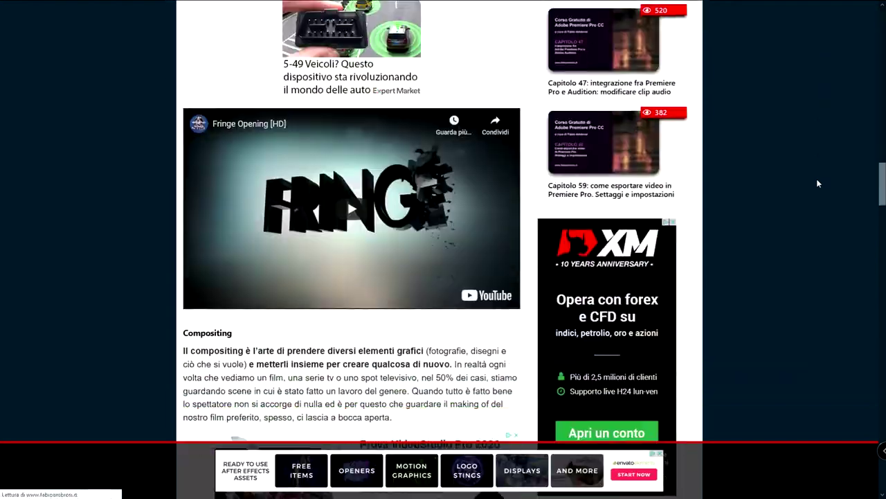
scroll(817, 179, down, 5)
scroll(817, 178, down, 5)
scroll(816, 178, down, 5)
scroll(816, 179, up, 1)
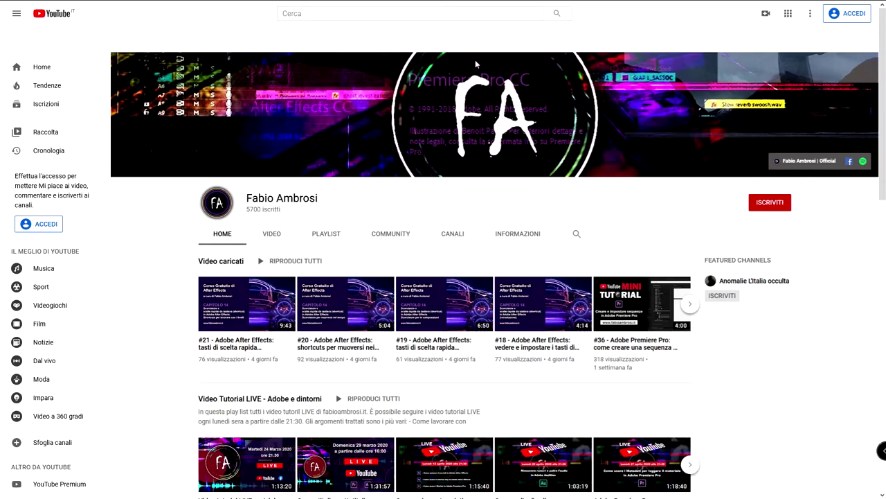
Step: Open the 34-video 'Corso gratuito di After Effects' playlist from the YouTube channel
middle_click(758, 333)
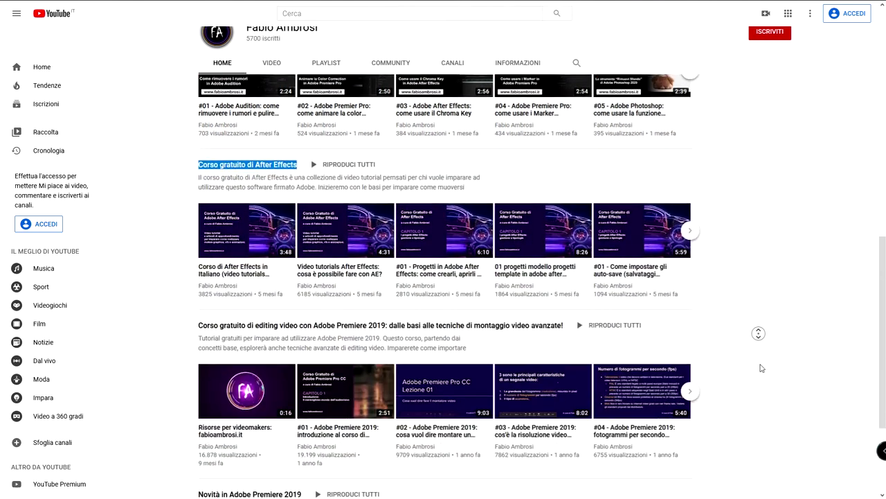
click(761, 343)
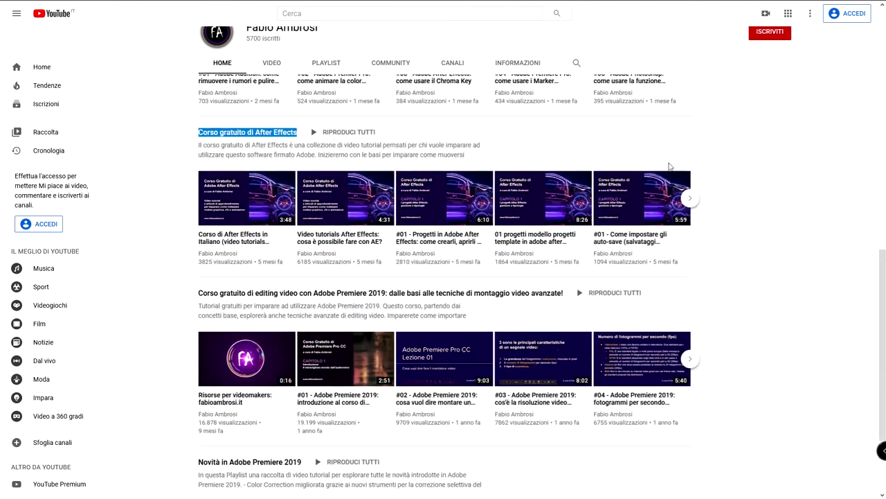
click(252, 132)
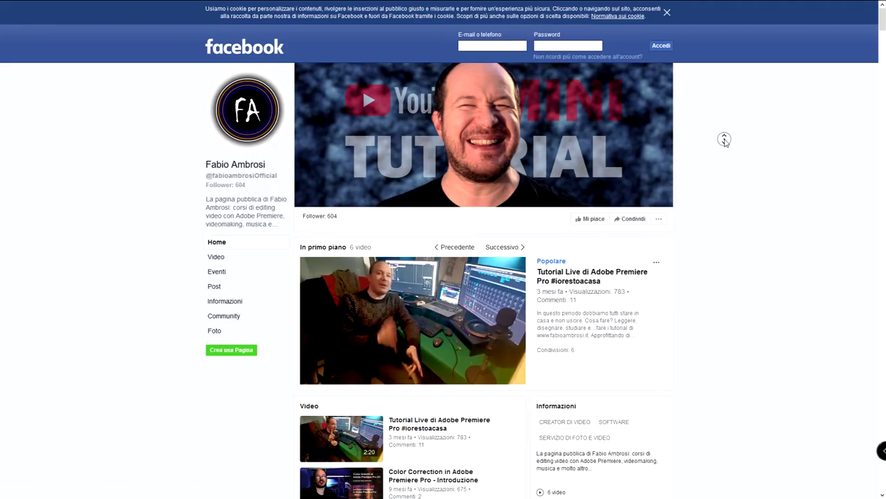
Step: Scroll to the Facebook posts feed, then scrub the Master comp to 0:00:05:18
scroll(708, 261, down, 15)
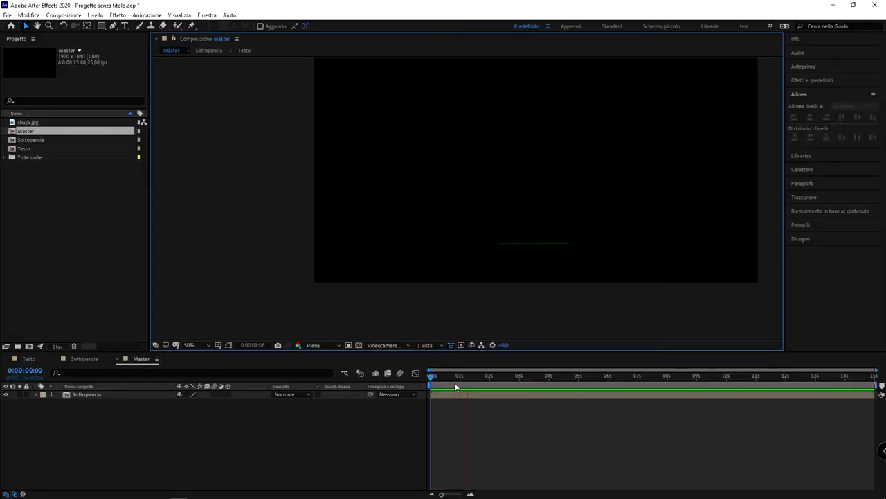
drag(456, 387, 600, 381)
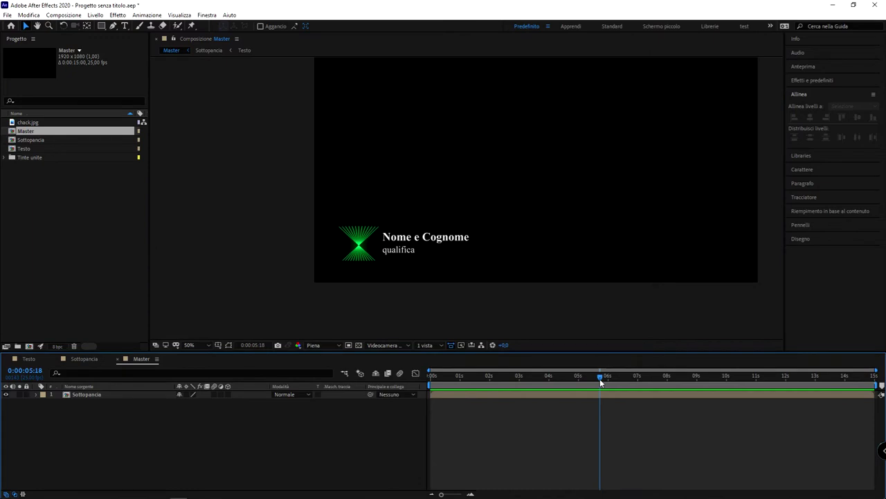
Step: View the Sottopancia and Testo comps, return to Master, and bring up the Project panel's new-item menu
click(89, 359)
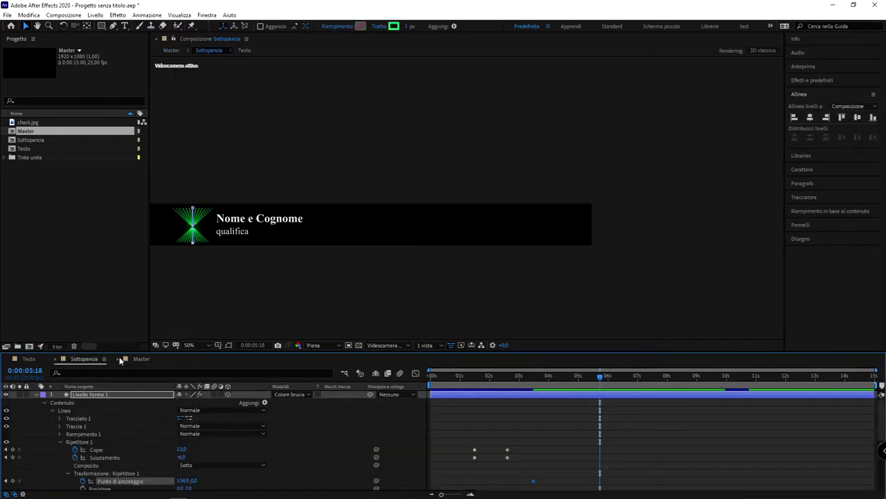
click(29, 359)
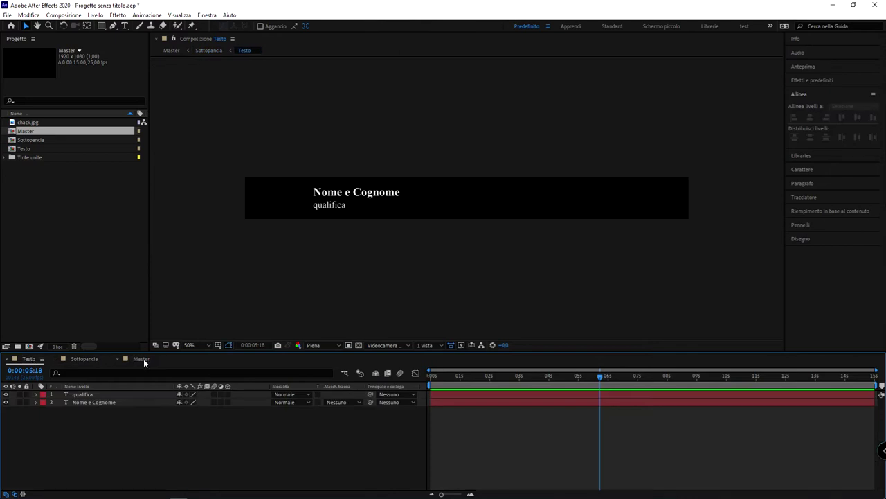
click(143, 360)
right_click(64, 204)
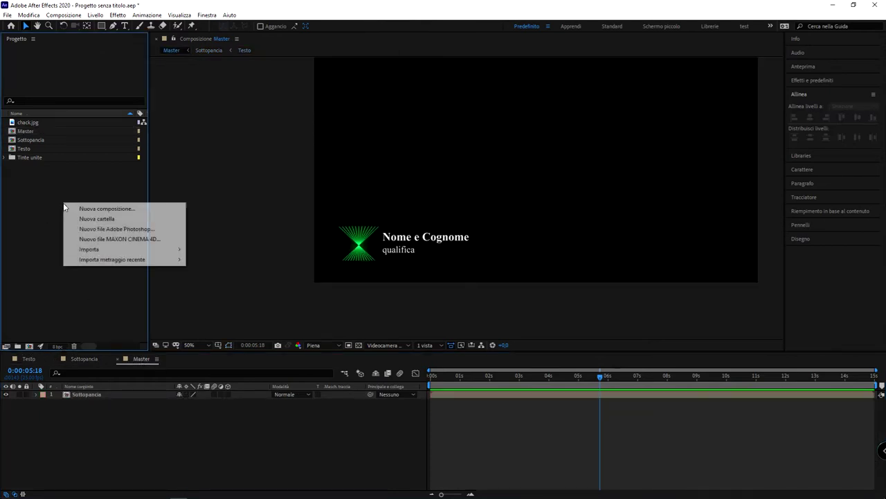
Step: Create Composizione 1 at 1920×1080, 25 fps, 10 seconds long
click(118, 212)
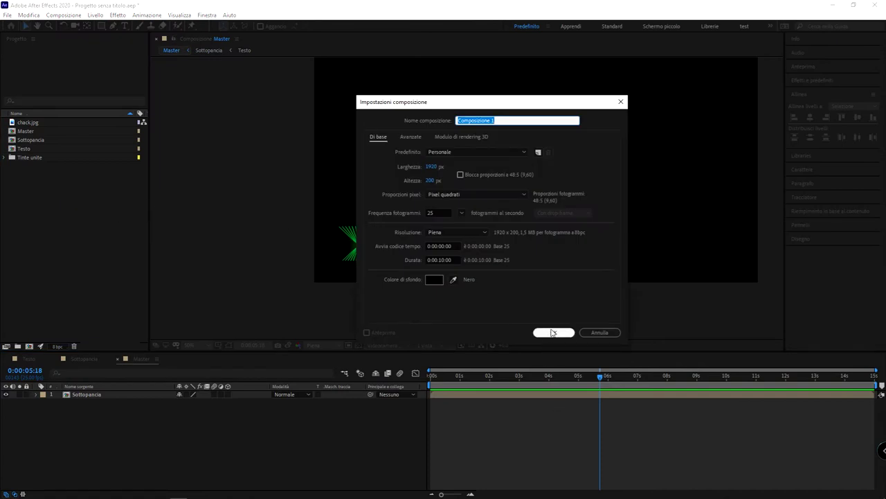
click(431, 180)
text(1080)
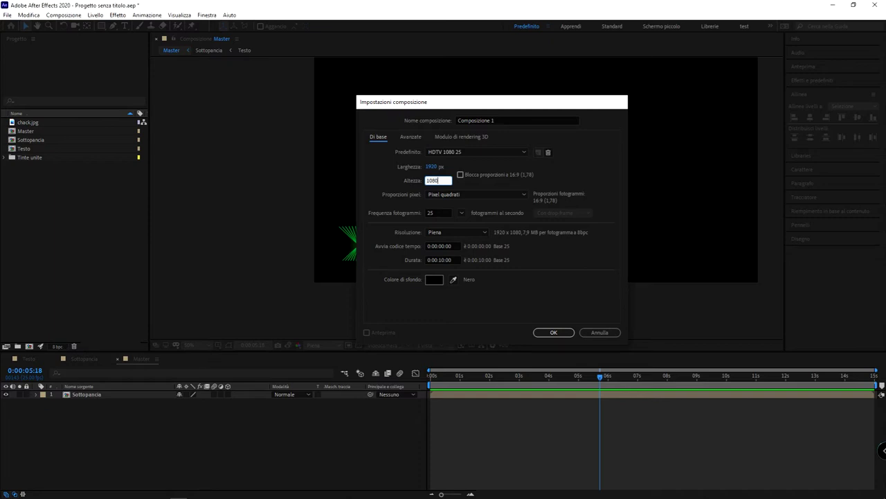
key(Return)
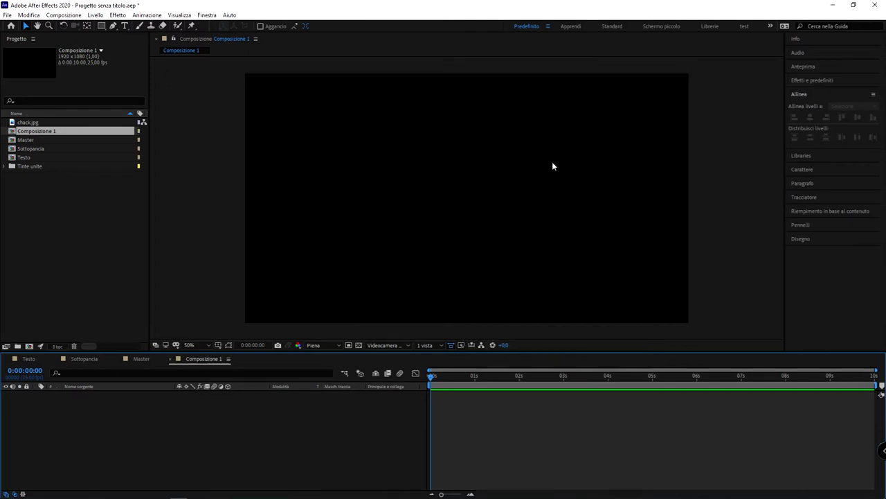
Step: Draw a straight white line across Composizione 1 with the Pen tool
click(114, 27)
click(376, 183)
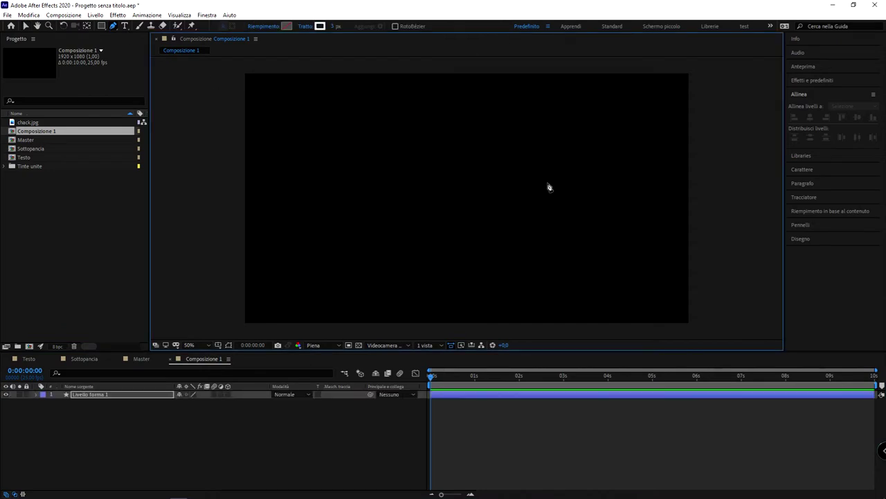
click(566, 177)
click(149, 442)
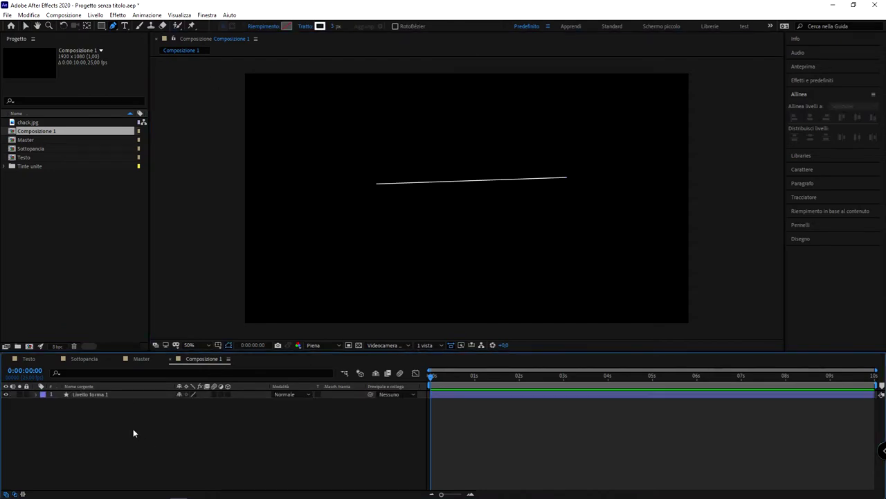
Step: Add a Ripetitore repeater to the line layer's Forma 1 group
click(82, 392)
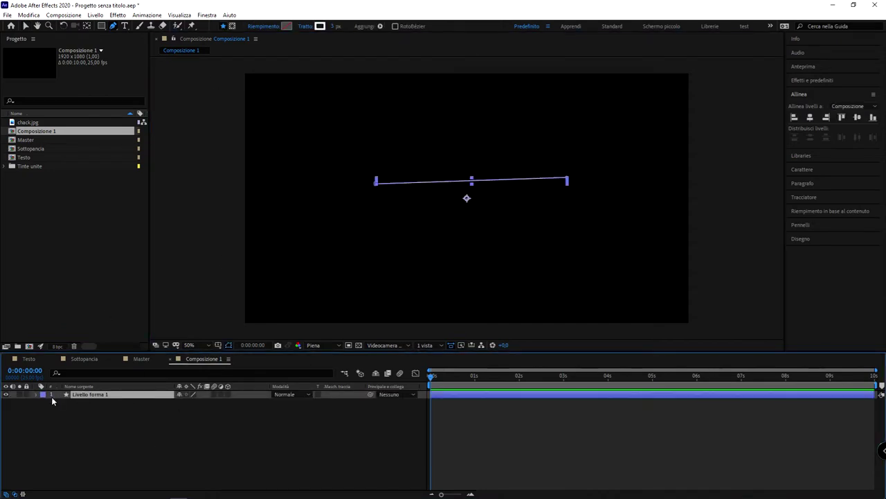
click(36, 394)
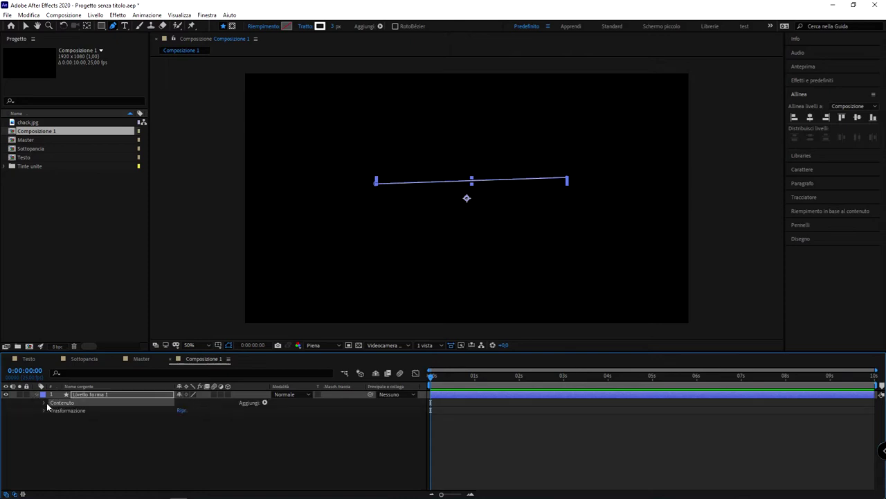
click(44, 403)
click(68, 418)
click(69, 411)
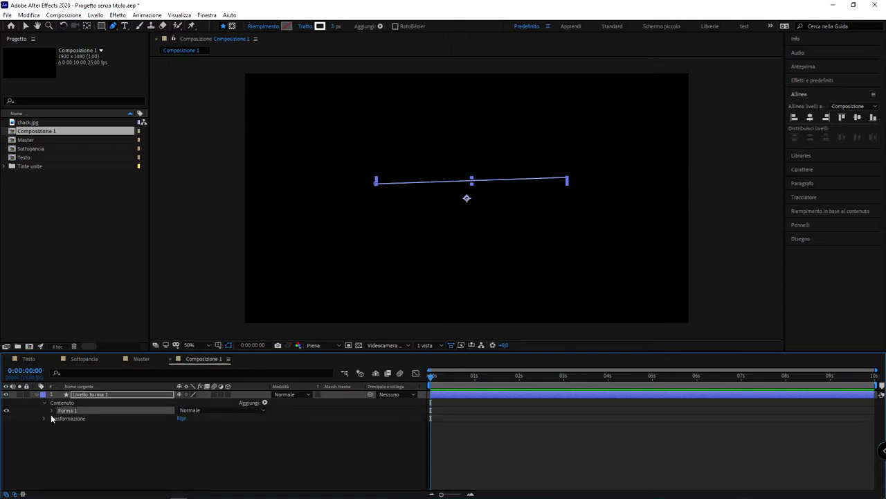
click(264, 402)
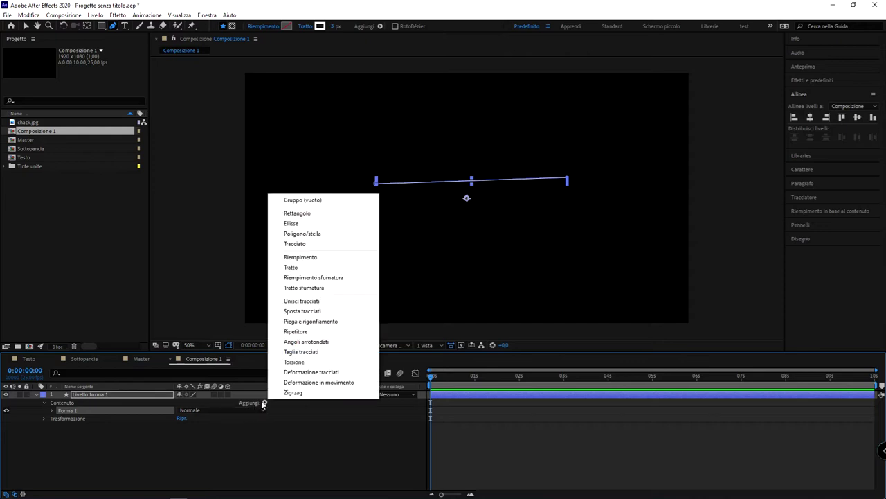
click(301, 332)
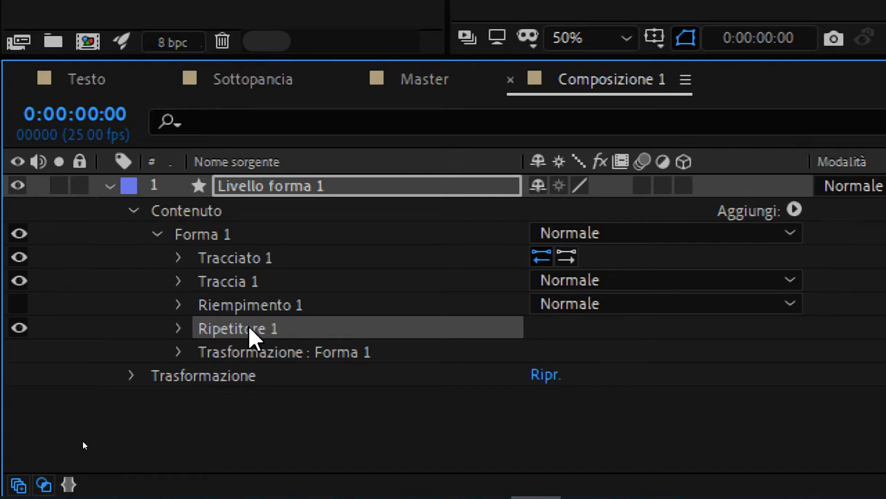
Step: Set Ripetitore 1 to 16 copies with a Position offset of 281,0 / 128,0
click(173, 327)
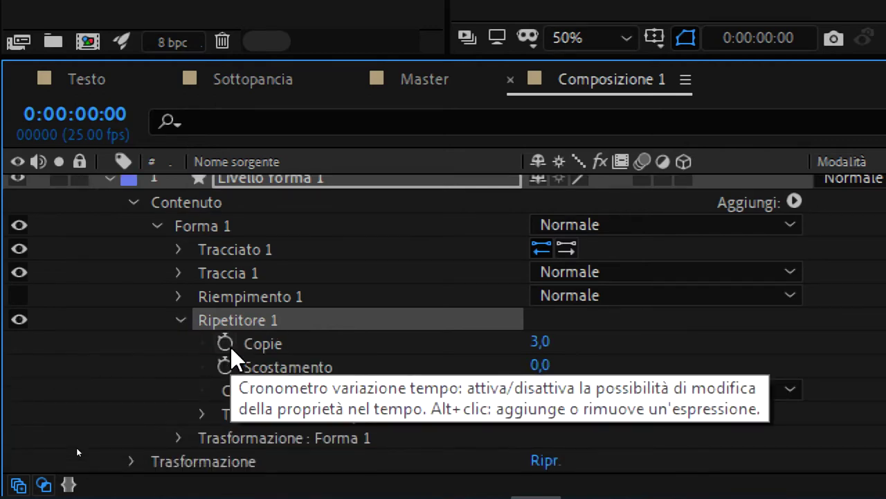
click(277, 342)
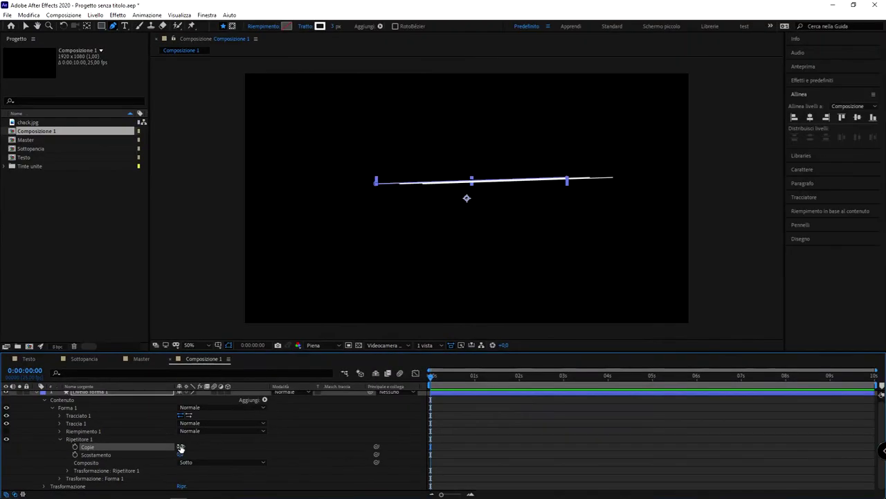
drag(180, 447, 185, 448)
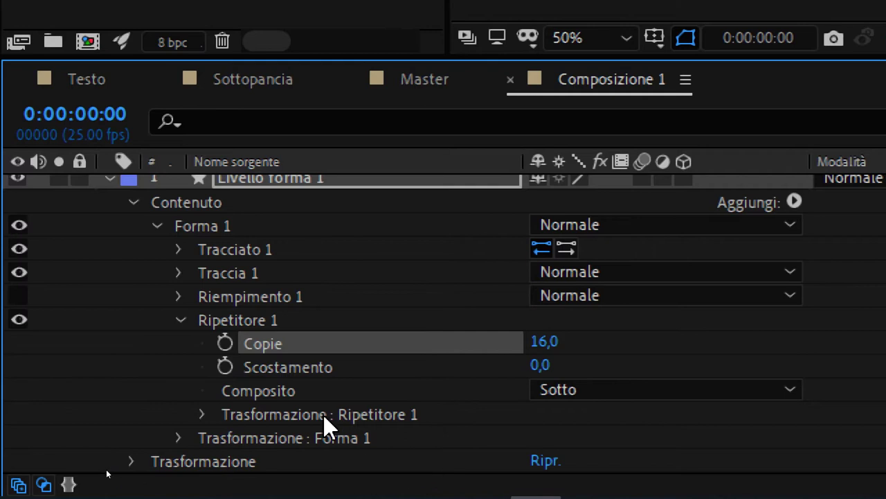
click(202, 414)
scroll(198, 415, down, 2)
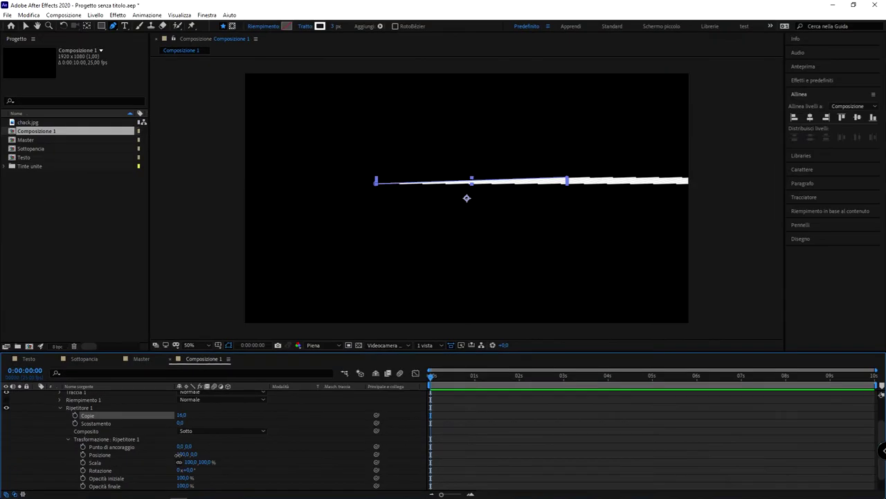
mouse_move(180, 457)
mouse_down()
mouse_move(272, 459)
mouse_move(264, 457)
mouse_up()
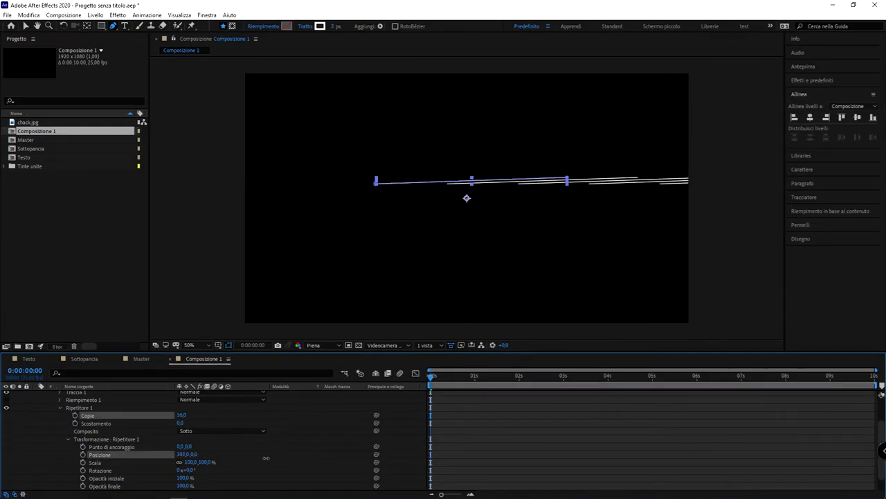
mouse_move(194, 453)
mouse_down()
mouse_move(261, 454)
mouse_move(252, 454)
mouse_up()
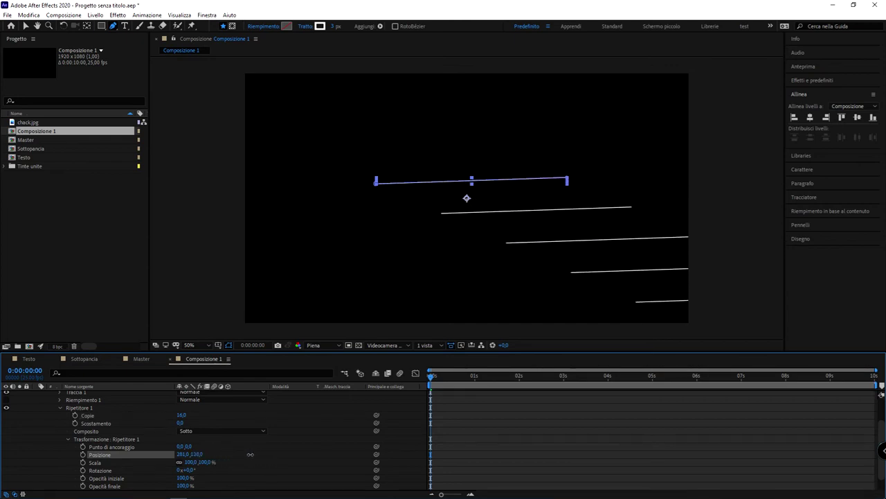
Step: Add a vertex to the line path and pull it up to bend the line into an arc
key(v)
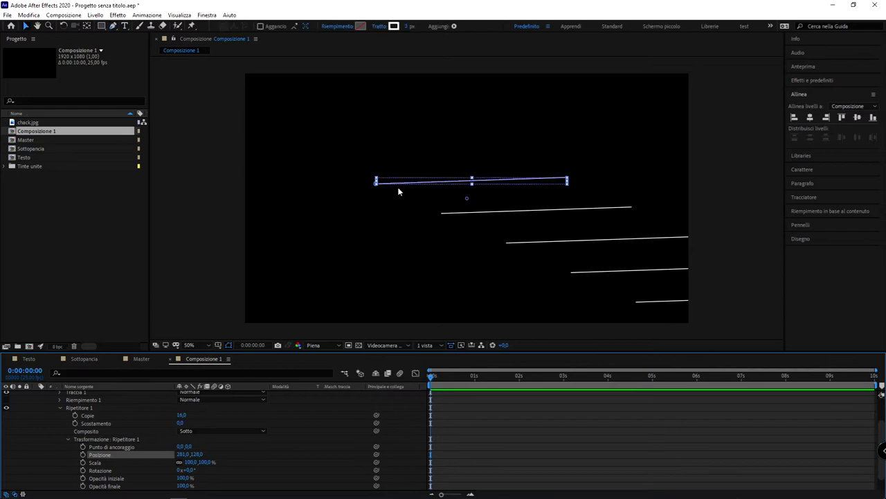
key(g)
mouse_move(403, 184)
mouse_down()
mouse_move(434, 138)
mouse_move(388, 238)
mouse_move(502, 116)
mouse_move(498, 97)
mouse_up()
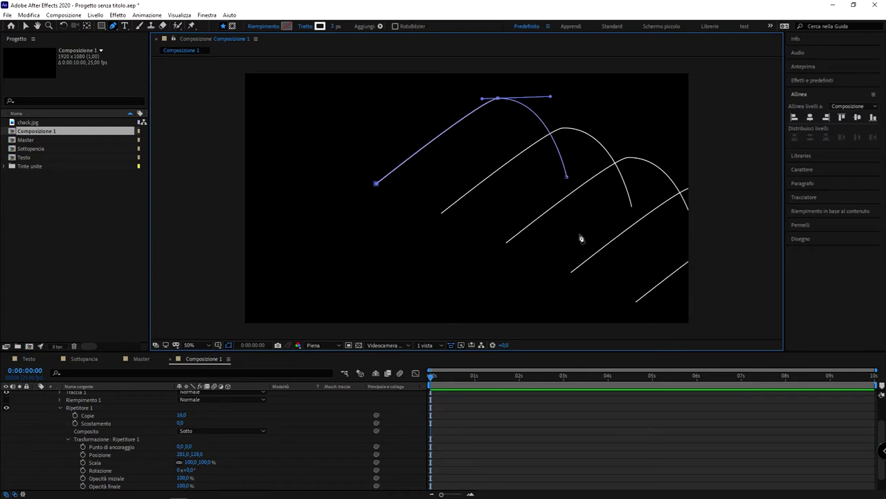
Step: Open the Sottopancia comp at about 0:00:02:02 to view its green repeater line
click(526, 411)
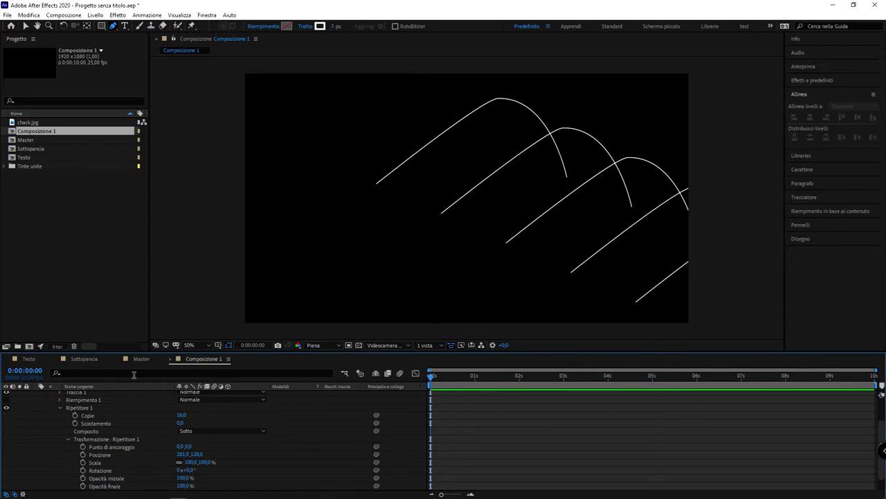
click(94, 361)
drag(432, 375, 492, 380)
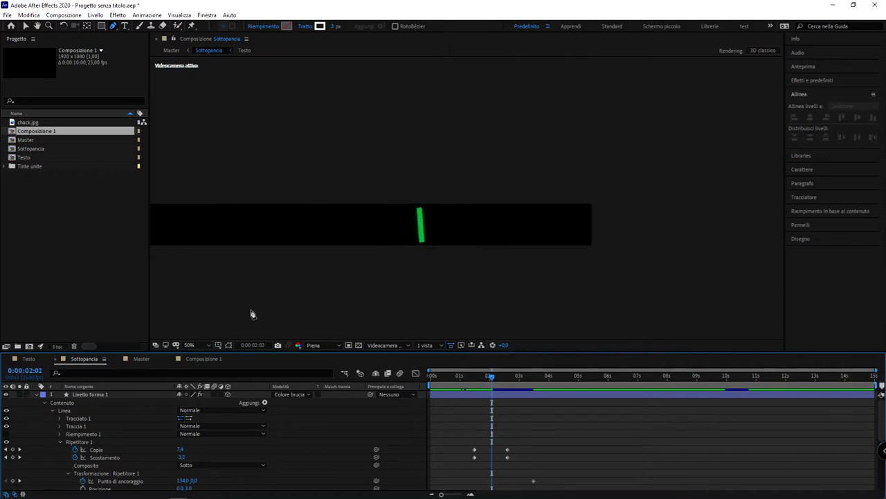
scroll(376, 247, up, 2)
scroll(420, 234, up, 2)
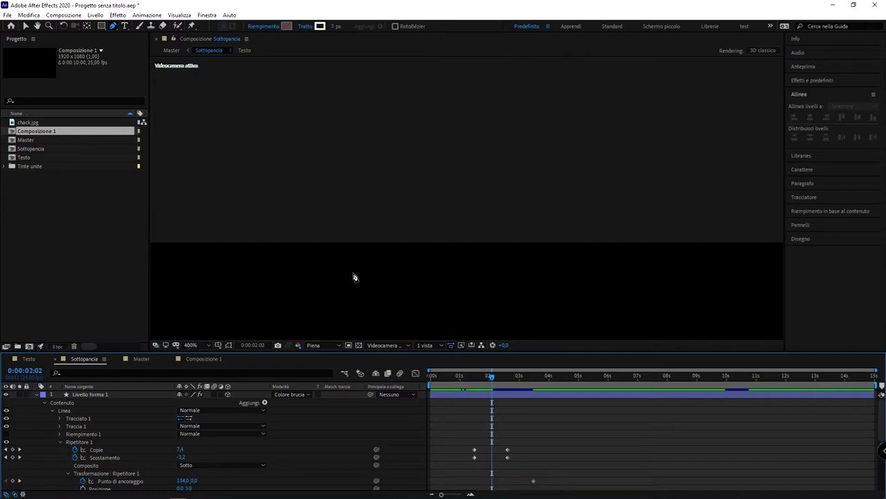
key(h)
key(g)
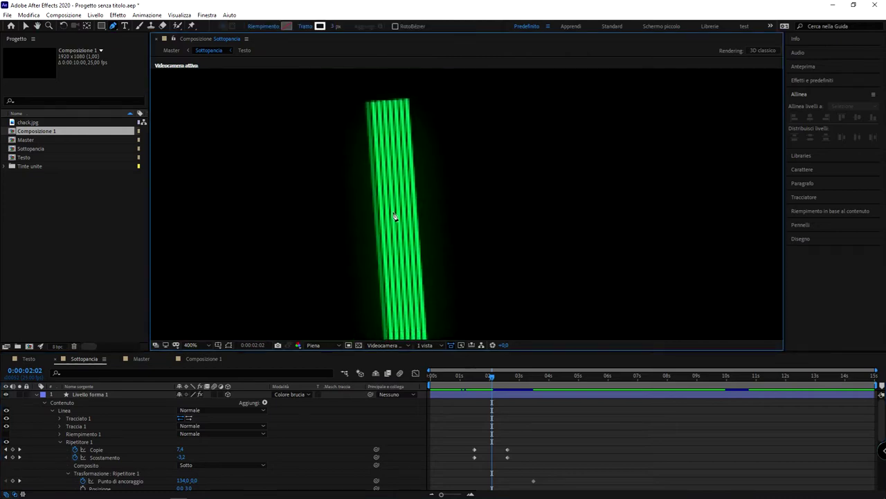
scroll(414, 234, down, 8)
drag(495, 381, 528, 382)
scroll(356, 214, up, 2)
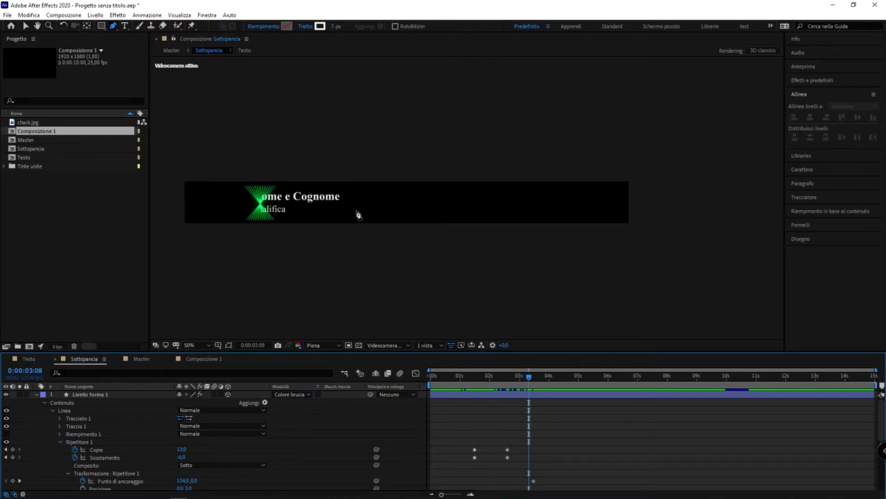
scroll(318, 192, up, 3)
key(h)
drag(339, 187, 601, 190)
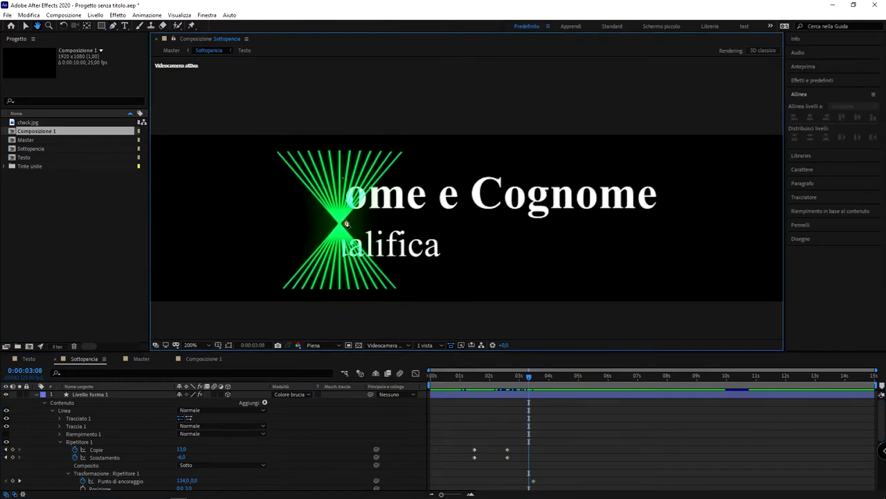
drag(538, 382, 549, 378)
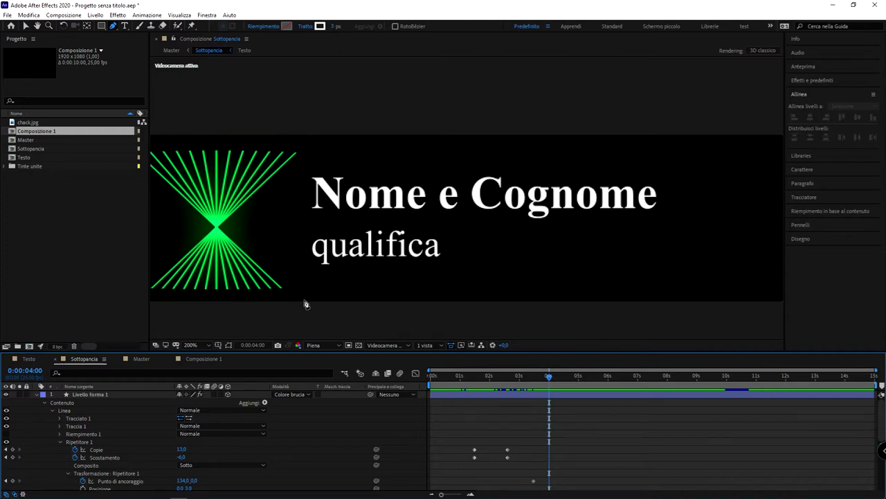
click(539, 377)
drag(538, 378, 487, 380)
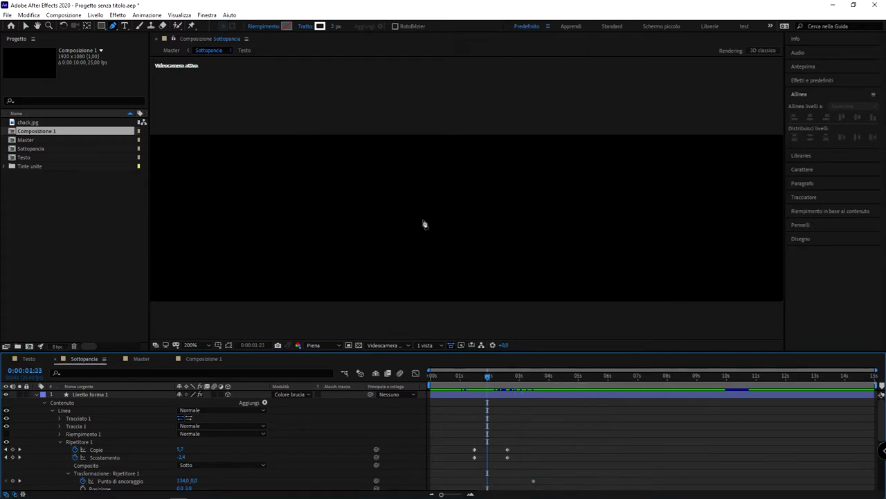
scroll(424, 224, down, 4)
key(period)
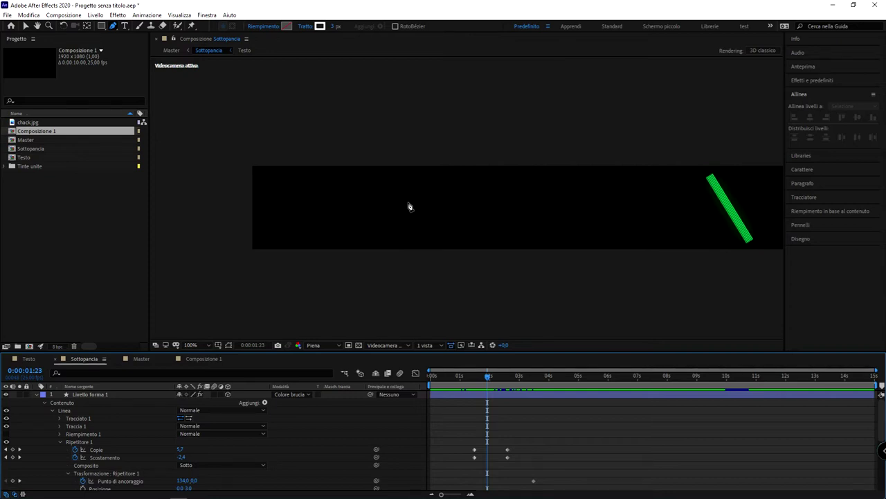
Step: Delete every item from the project
drag(69, 203, 31, 113)
key(Delete)
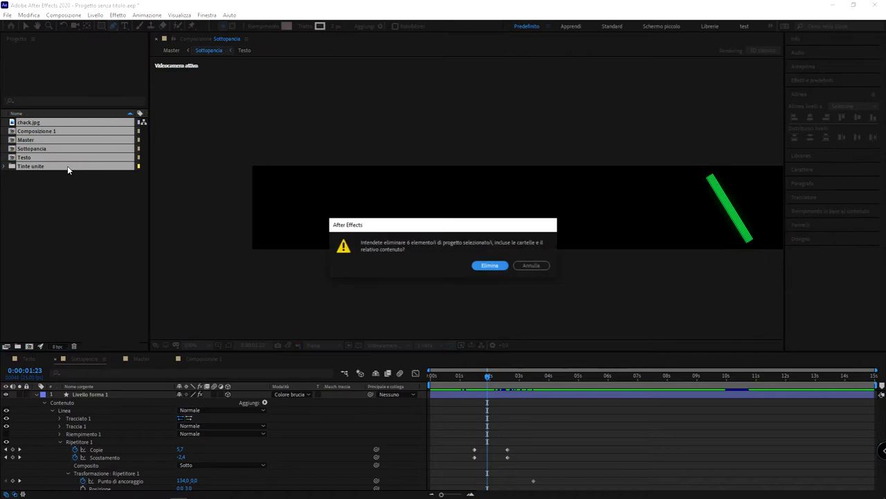
key(Return)
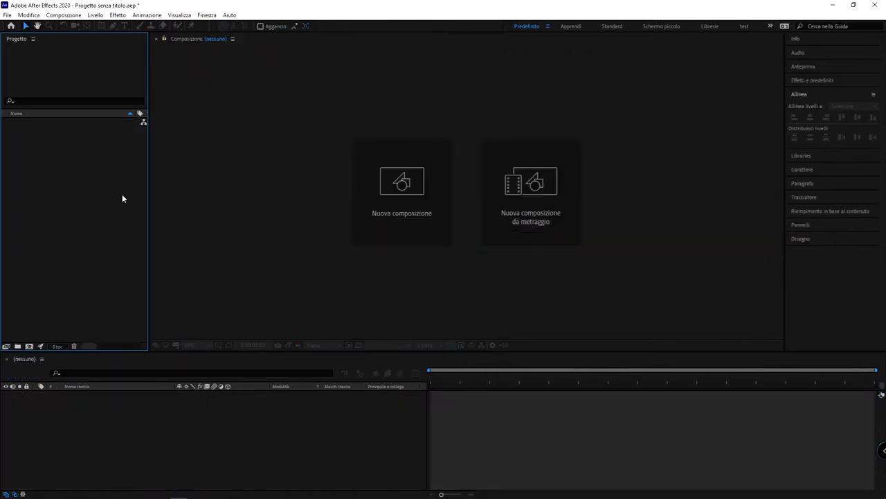
Step: Create a 1920×1080, 10-second composition named Master and zoom the view to 25%
click(402, 184)
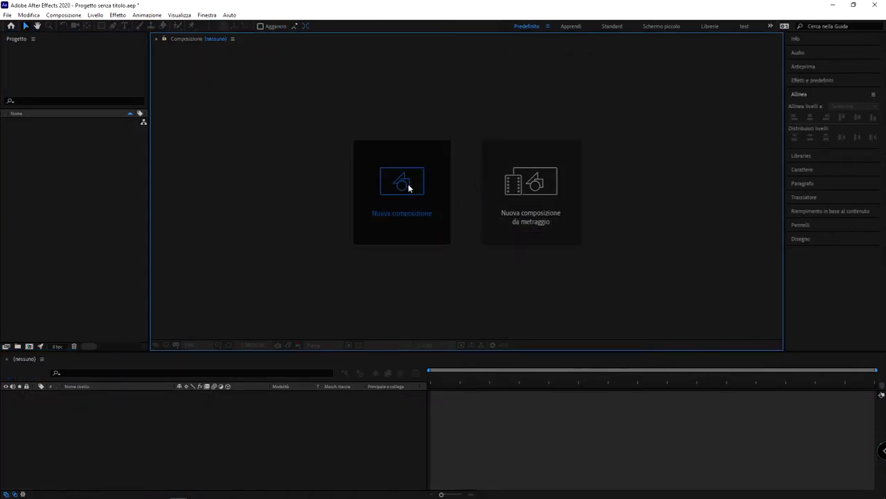
text(Master)
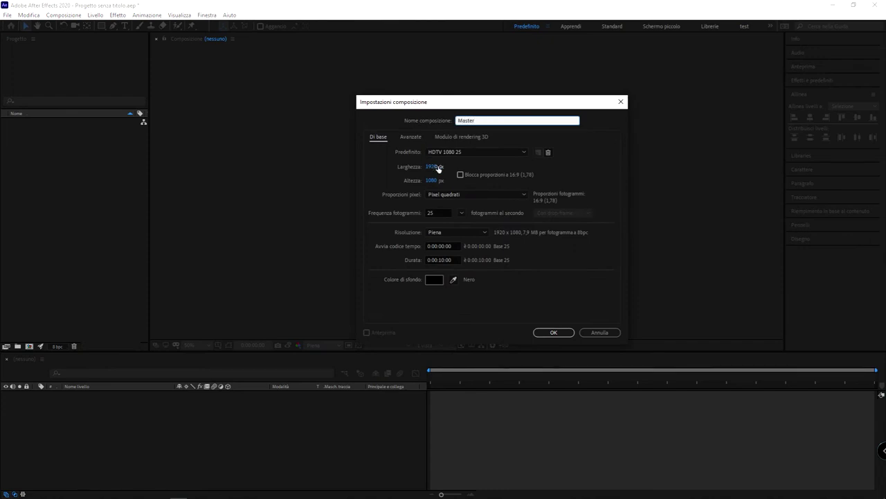
click(432, 166)
click(500, 163)
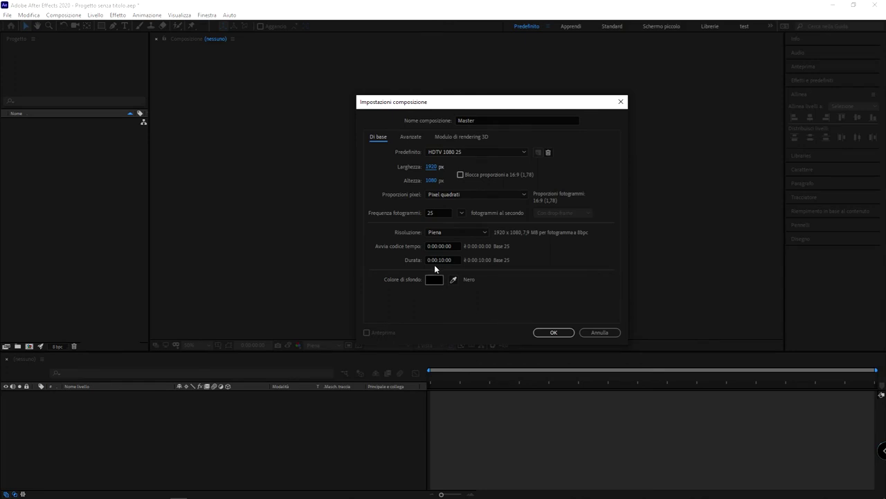
click(558, 334)
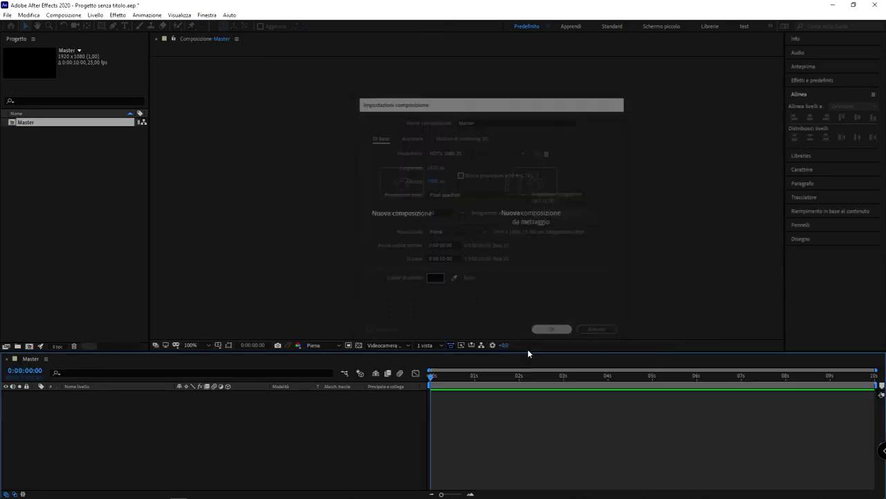
key(comma)
key(comma)
key(comma)
key(comma)
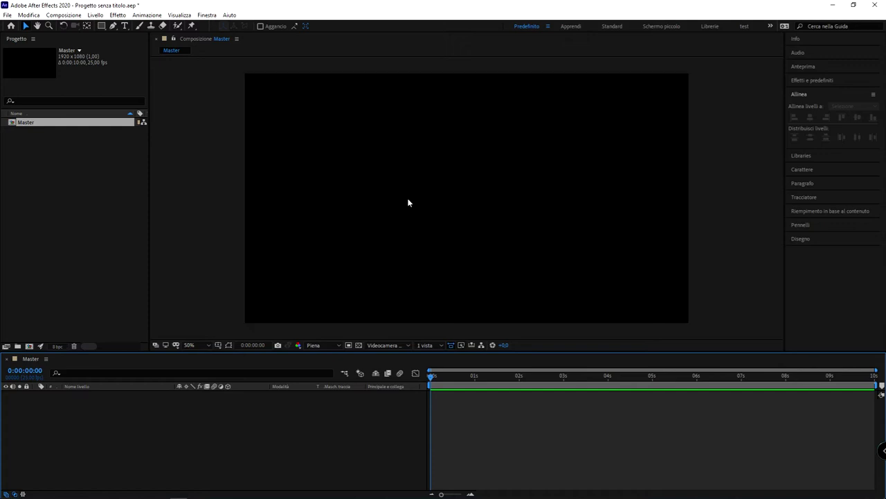
key(comma)
key(comma)
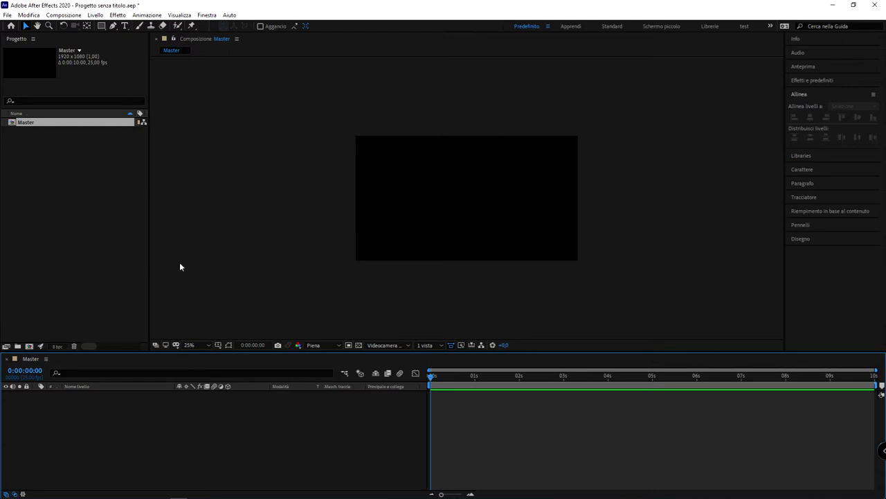
Step: Create a composition named Sottopancia, 1920×200 px at 25 fps, 10 seconds long
right_click(96, 201)
click(129, 206)
text(Sottopancia)
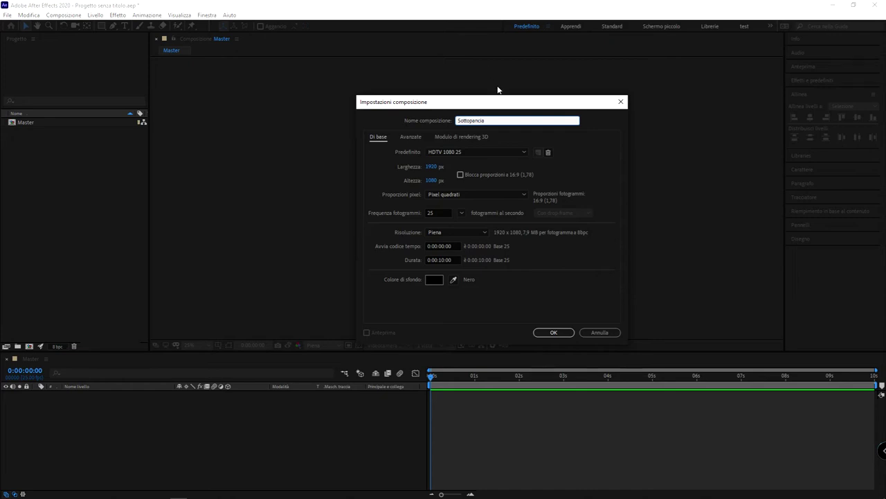
drag(480, 103, 885, 111)
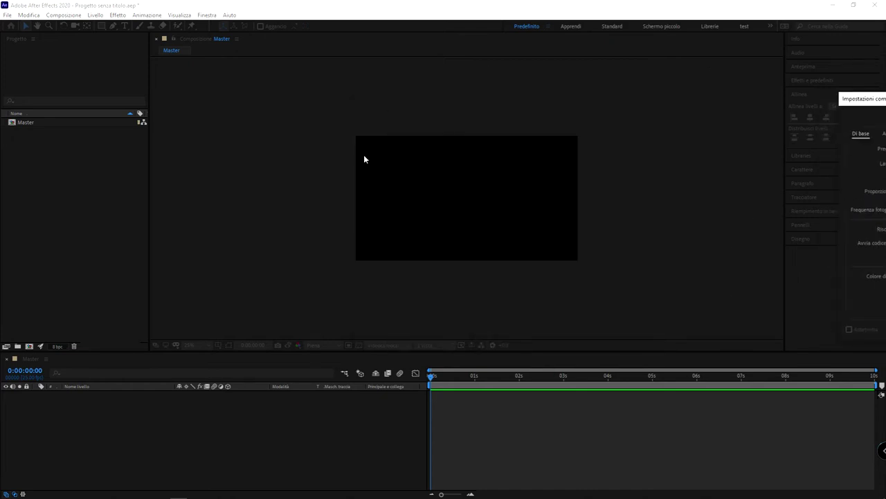
drag(852, 103, 354, 113)
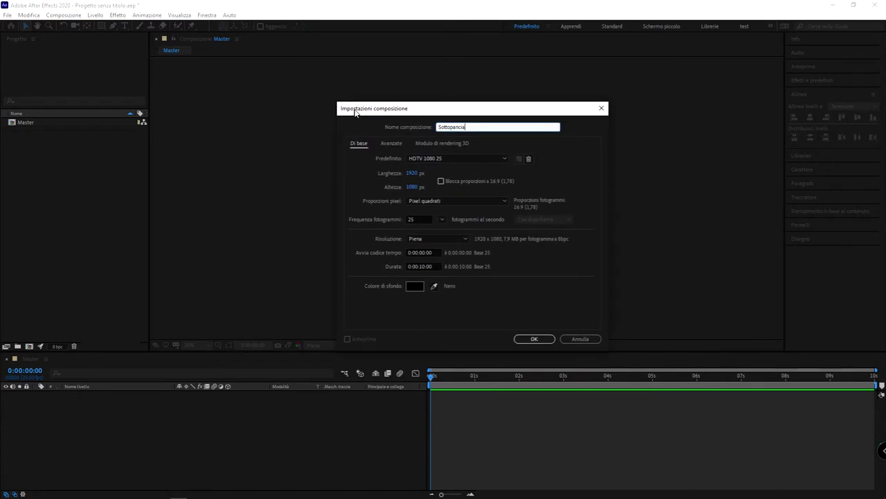
drag(354, 113, 398, 105)
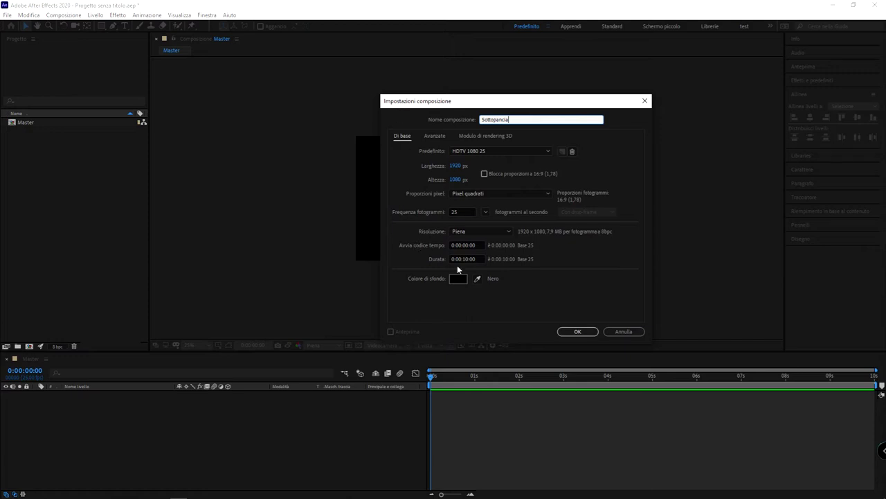
click(458, 179)
Step: Create the 1920×200 Sottopancia composition and zoom the view to 50%
text(200)
click(561, 331)
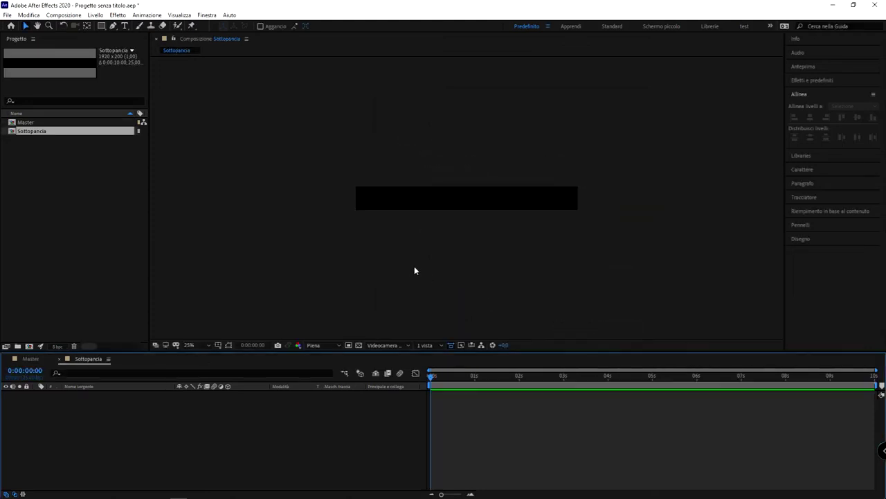
key(period)
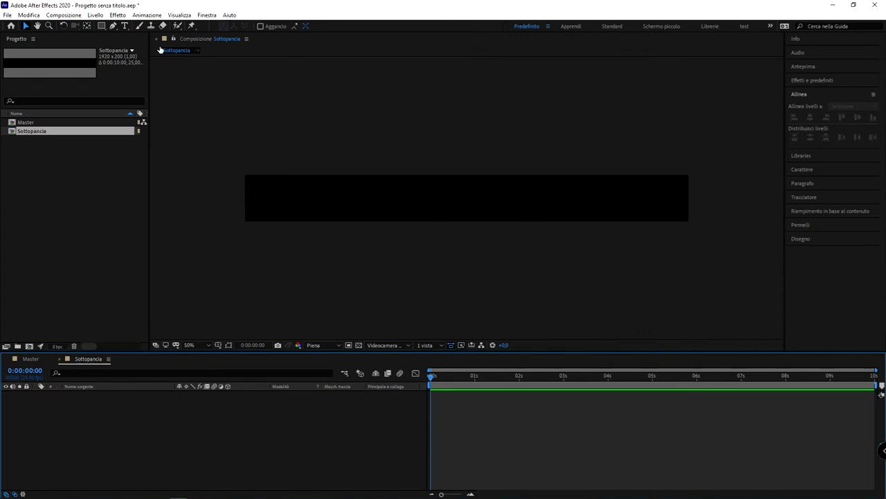
Step: Draw a straight horizontal line with the Pen tool and centre it horizontally and vertically
click(113, 26)
click(535, 202)
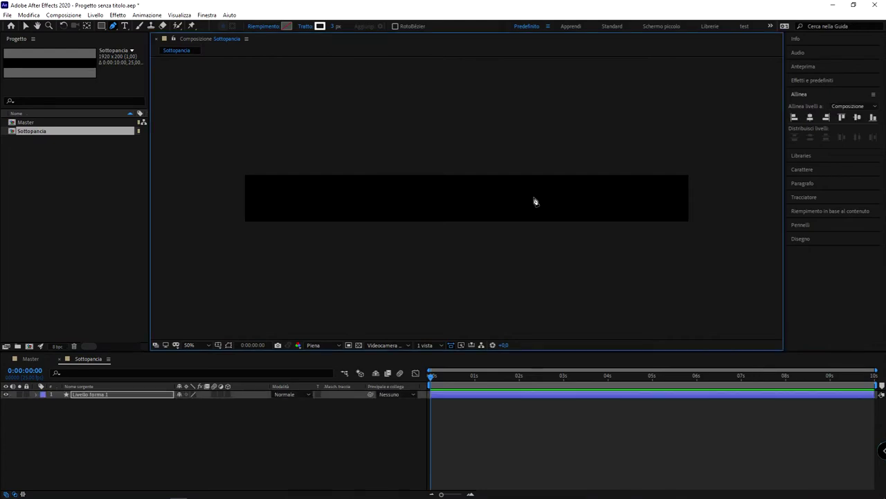
shift+click(579, 197)
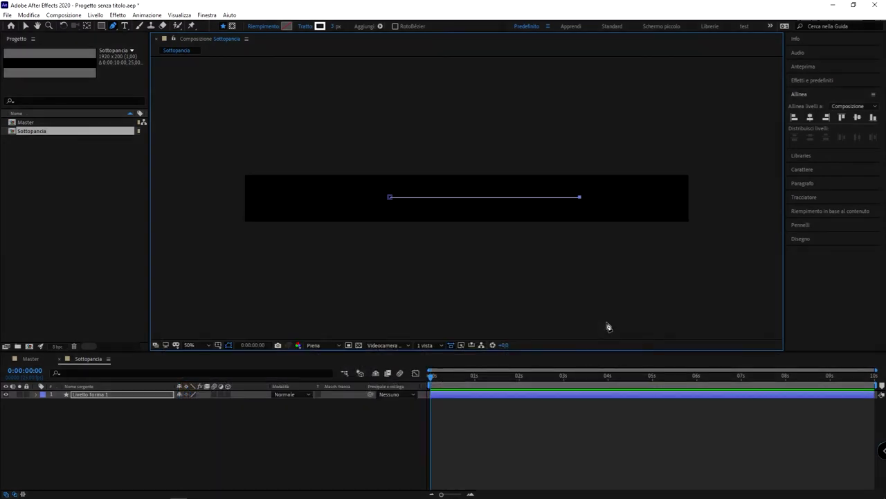
click(810, 118)
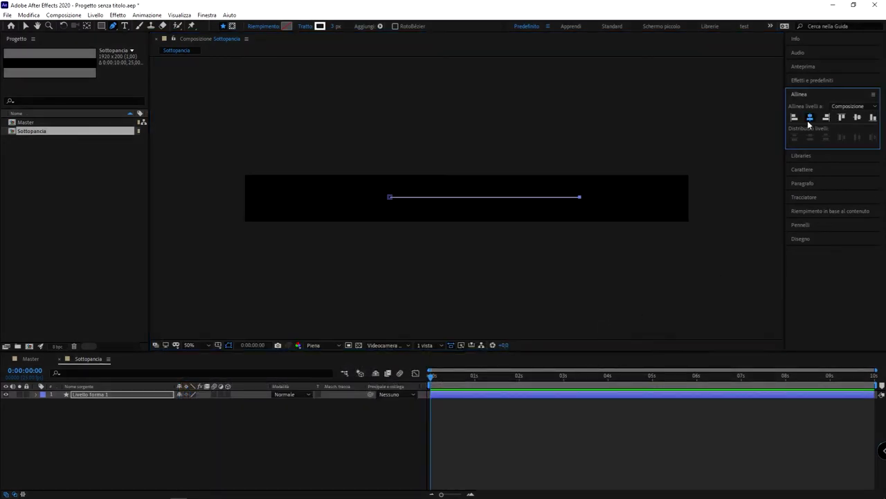
click(857, 118)
click(243, 453)
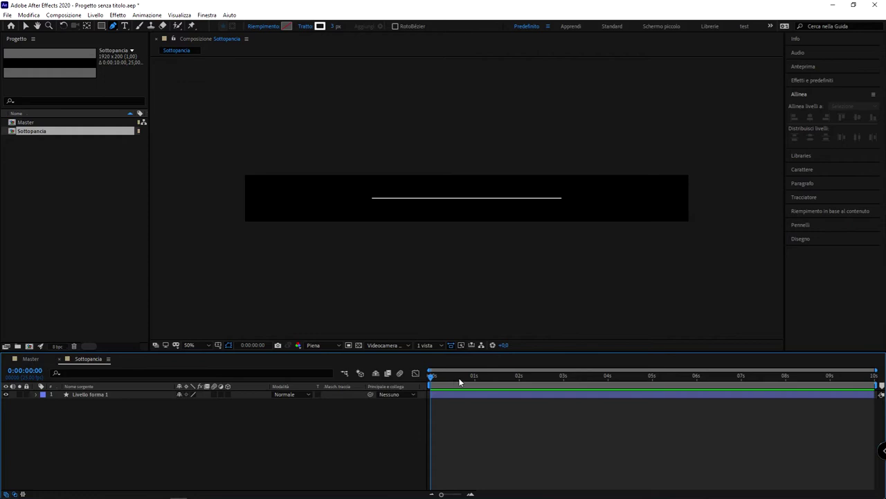
Step: At 0:00:01:02, rename the shape layer to 'Linea'
click(478, 378)
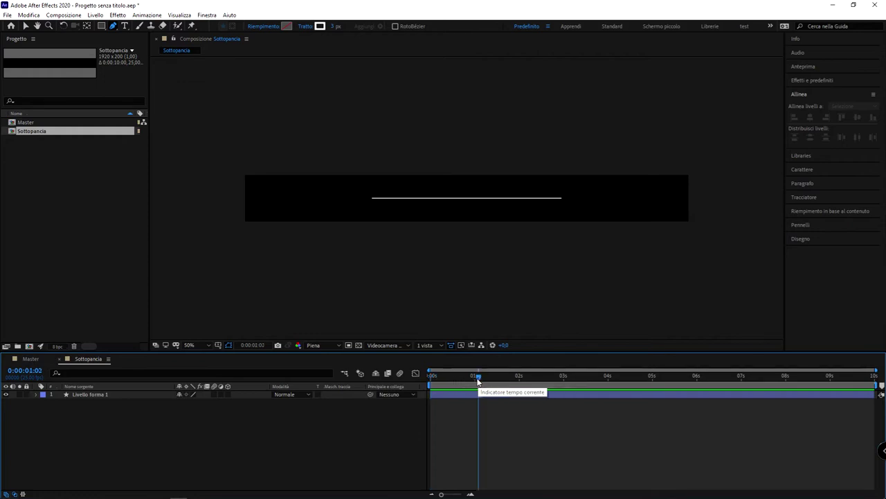
click(93, 394)
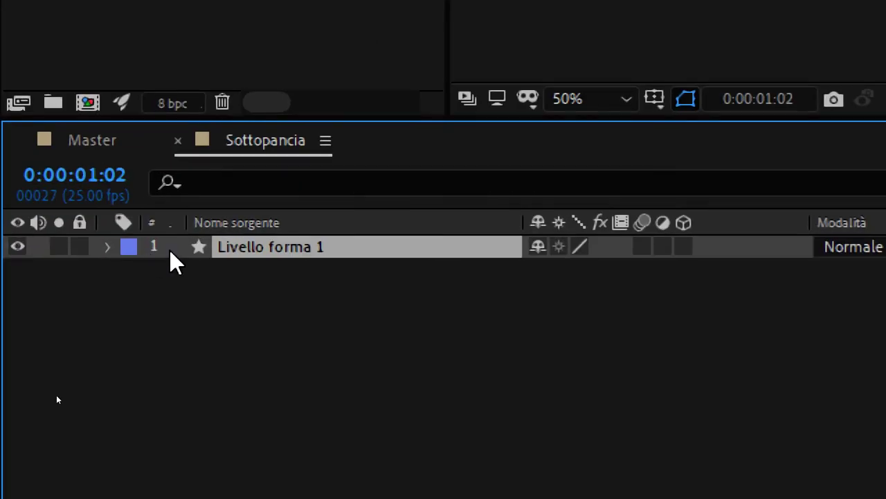
click(105, 257)
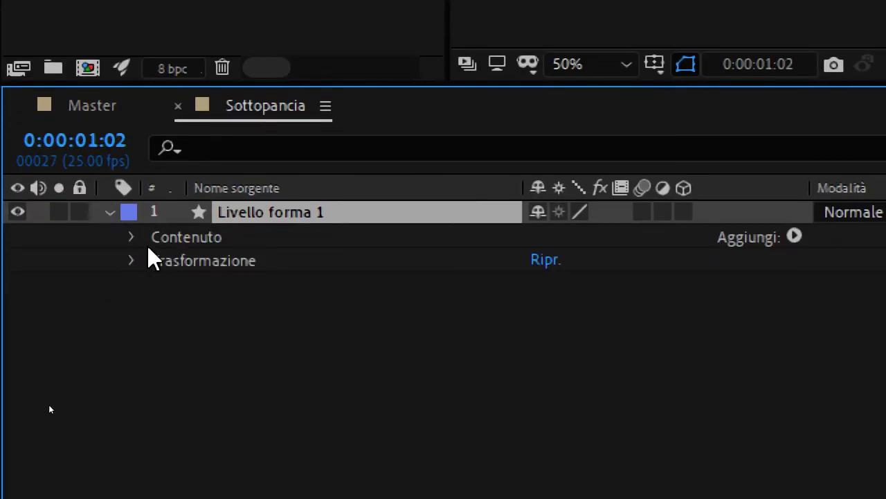
key(Return)
text(Linea)
key(Return)
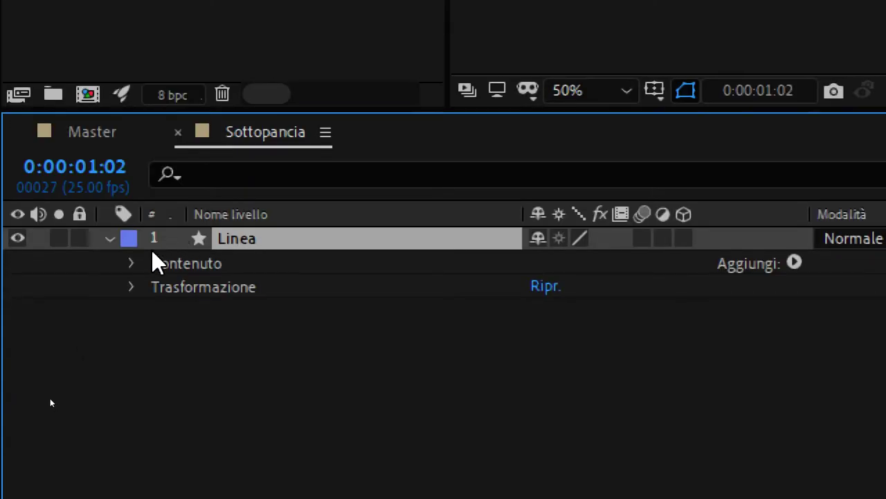
Step: Rename the Forma 1 group inside Contenuto to 'Linea 01' and expand it to its transform
click(129, 277)
click(130, 262)
click(216, 256)
key(Return)
text(Linea 01)
key(Return)
click(160, 256)
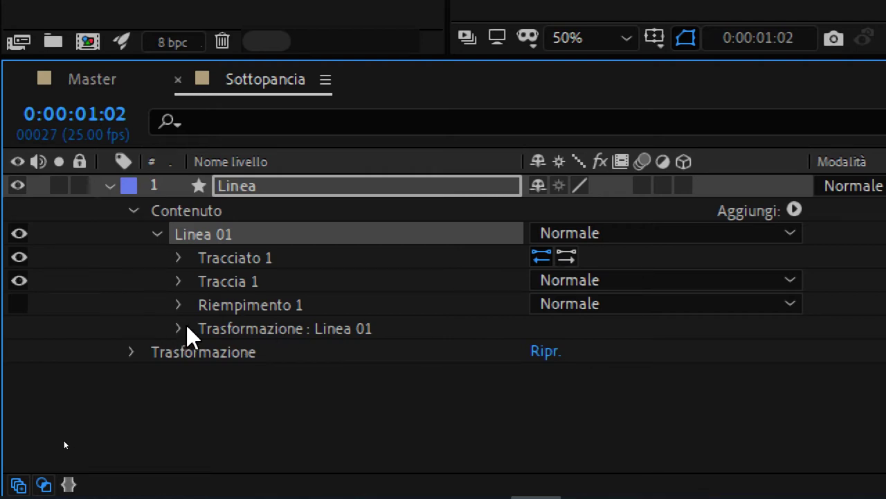
click(267, 323)
click(208, 255)
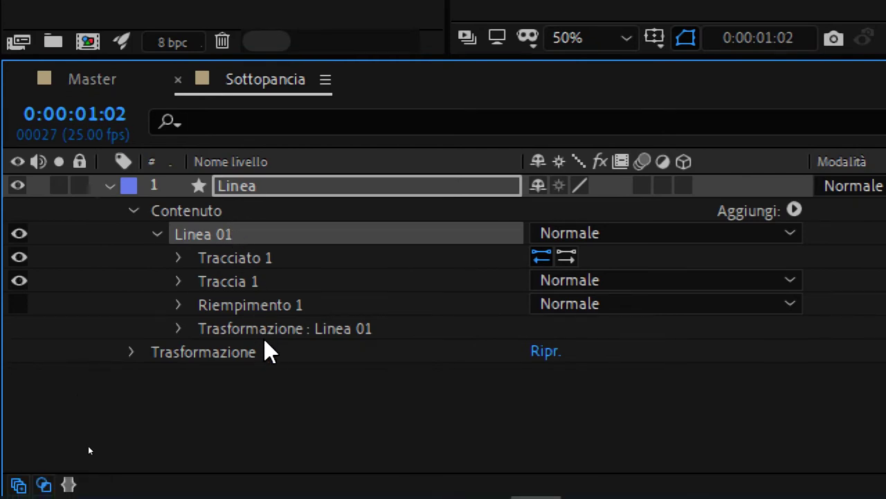
click(239, 331)
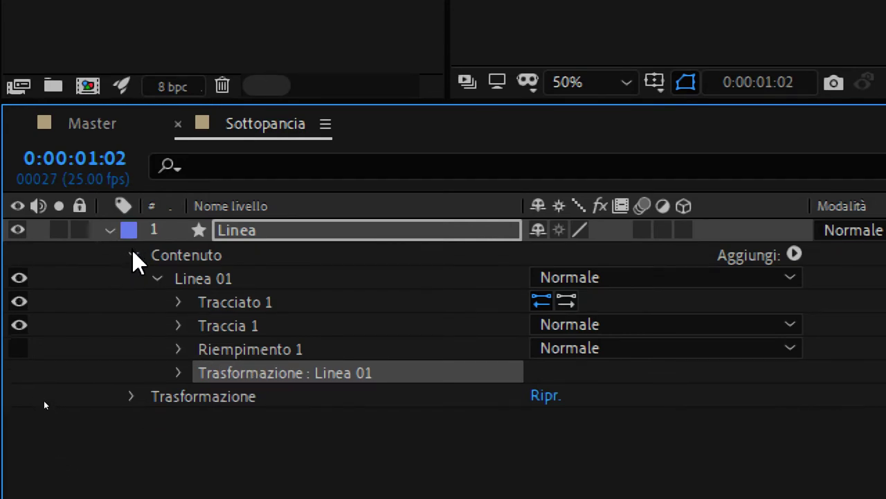
Step: Commit the layer name Linea and collapse the layer's Trasformazione properties
click(132, 254)
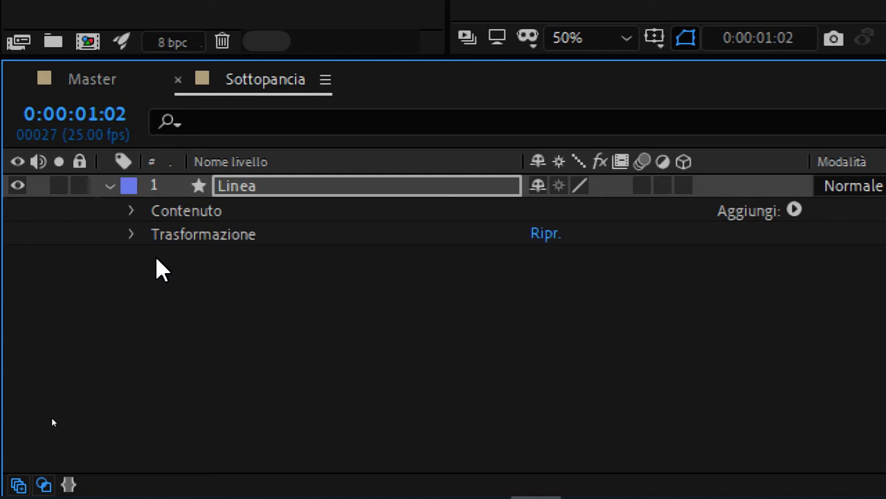
click(156, 237)
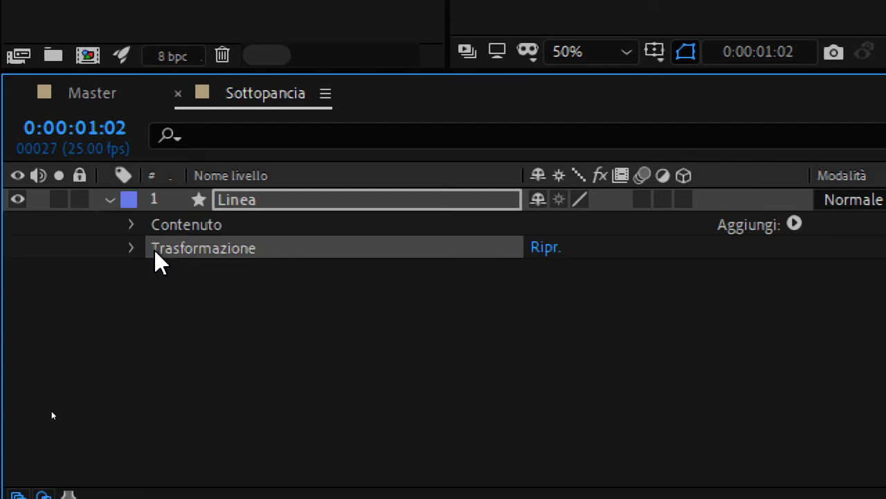
click(128, 249)
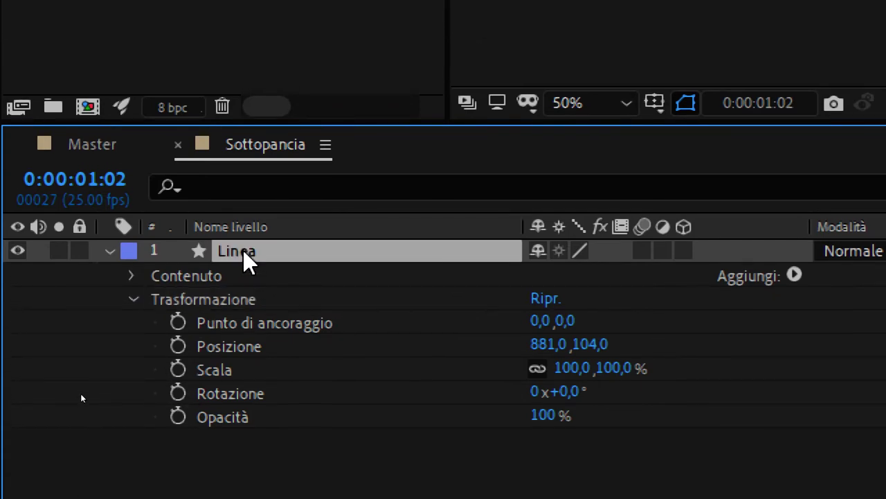
key(Return)
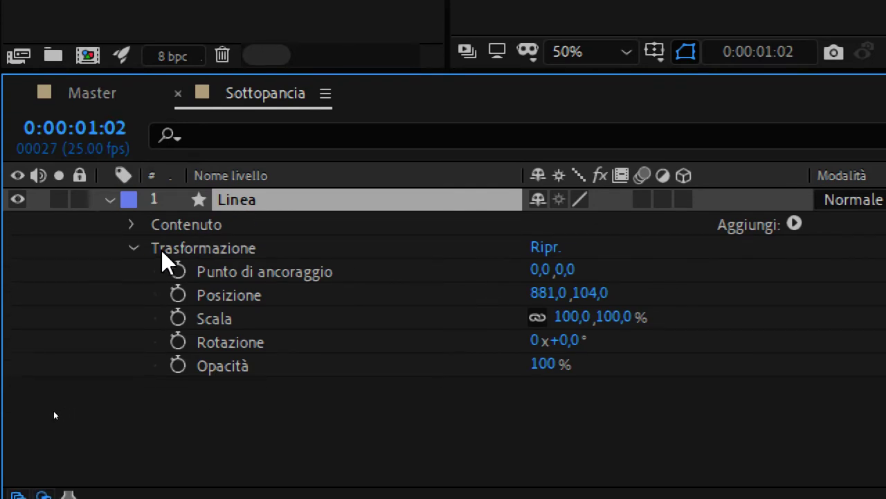
click(133, 254)
Step: Expand Contenuto > Linea 01 > Trasformazione : Linea 01 and select its Scala property
click(132, 231)
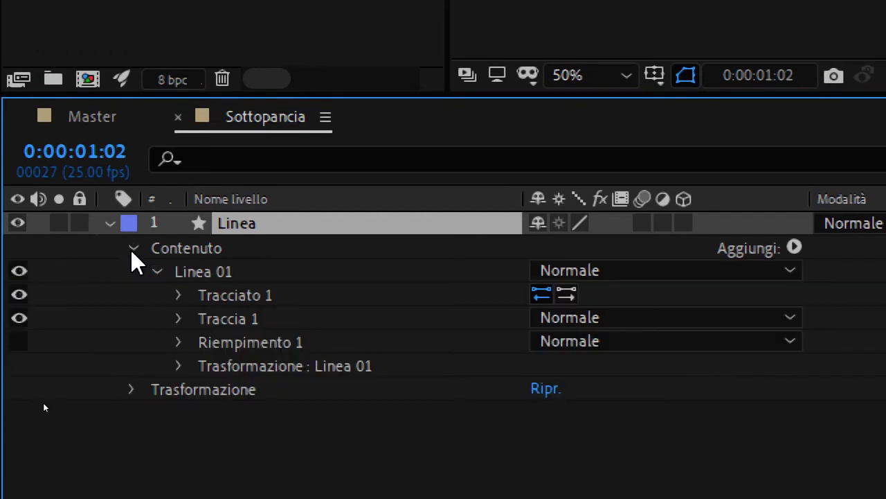
click(195, 258)
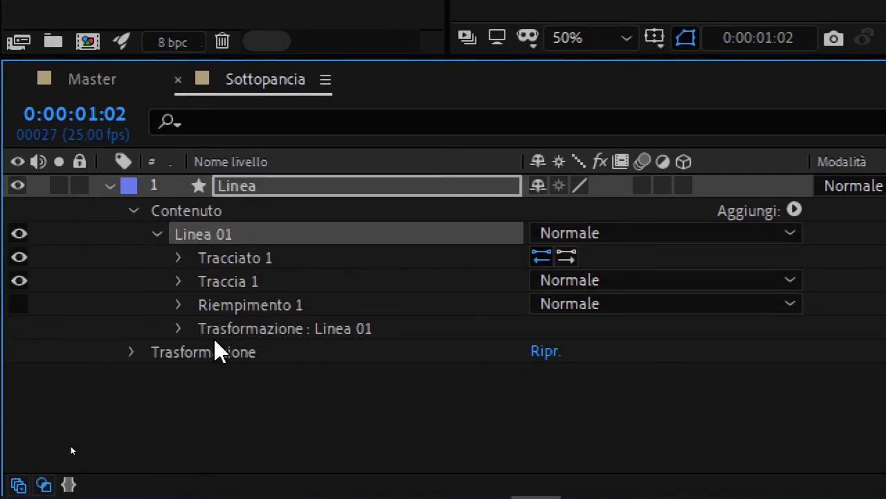
click(215, 331)
click(179, 329)
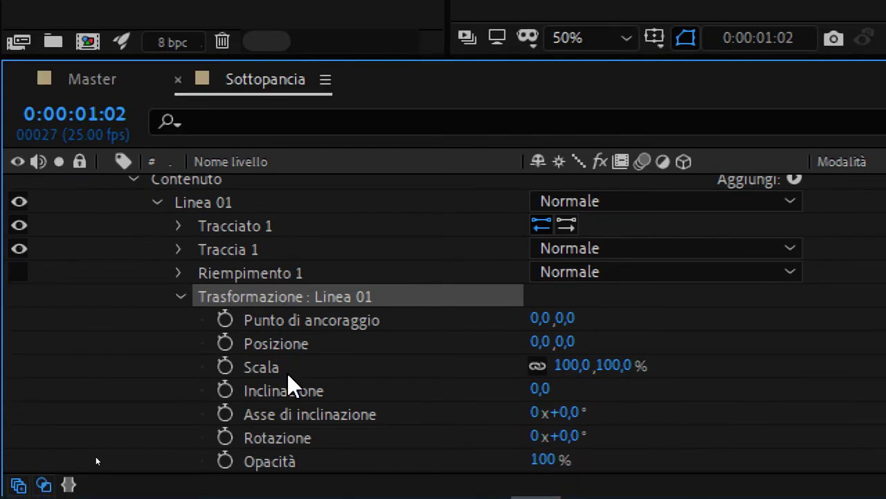
scroll(298, 398, down, 1)
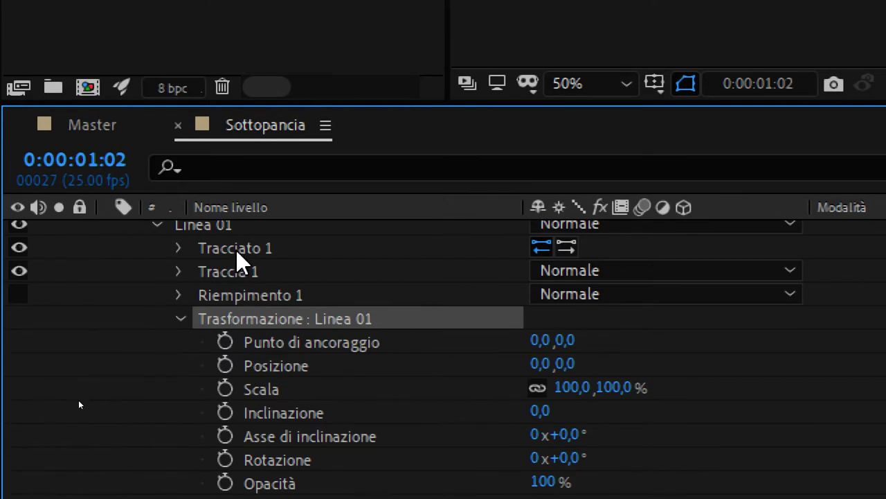
scroll(238, 256, up, 3)
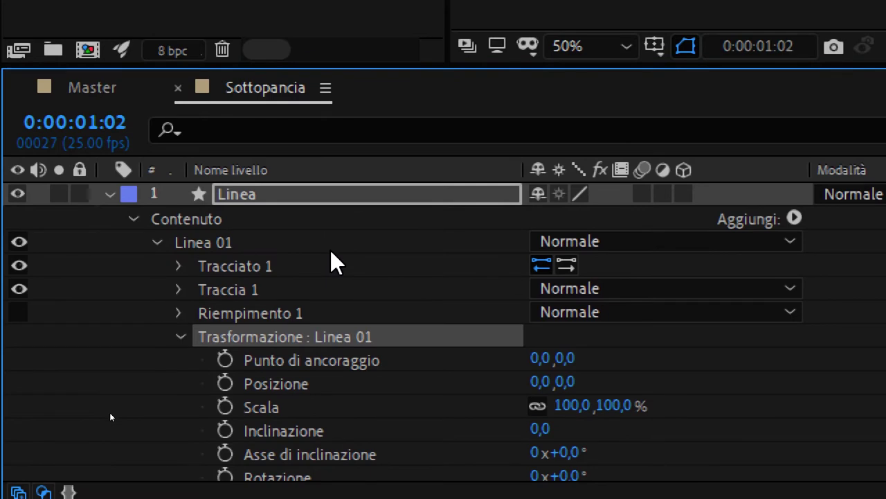
scroll(330, 257, down, 3)
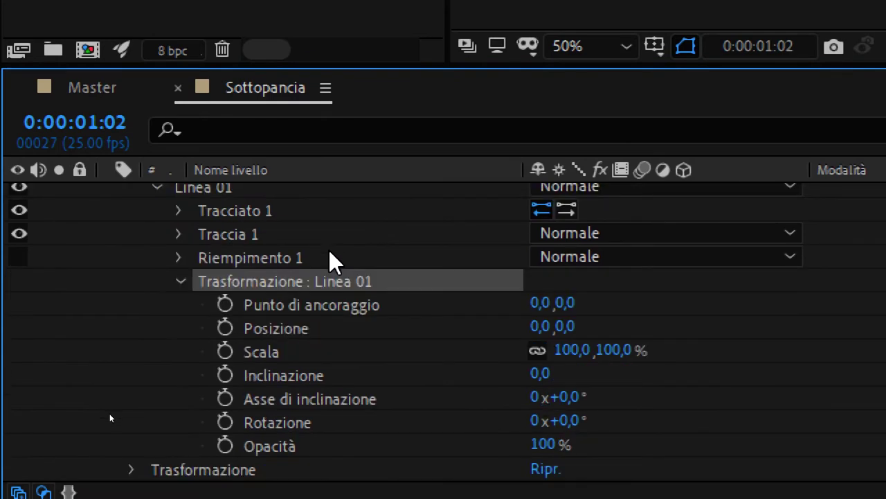
click(285, 349)
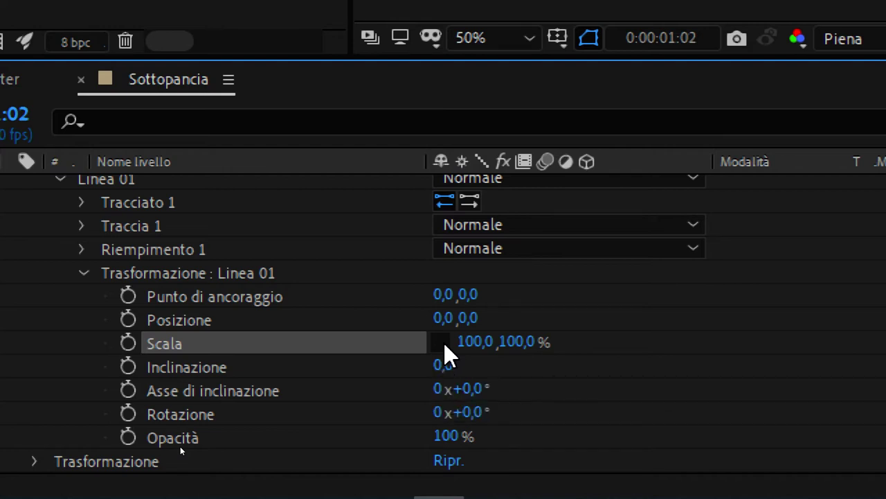
Step: Keyframe Linea 01's Scala at 100% at 0:00:01:02 and 0% width at 0:00:00:19
click(129, 343)
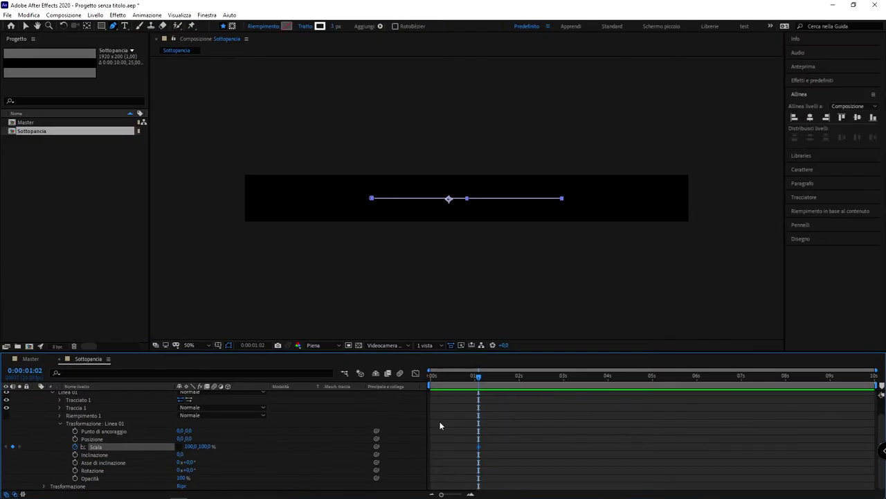
click(444, 243)
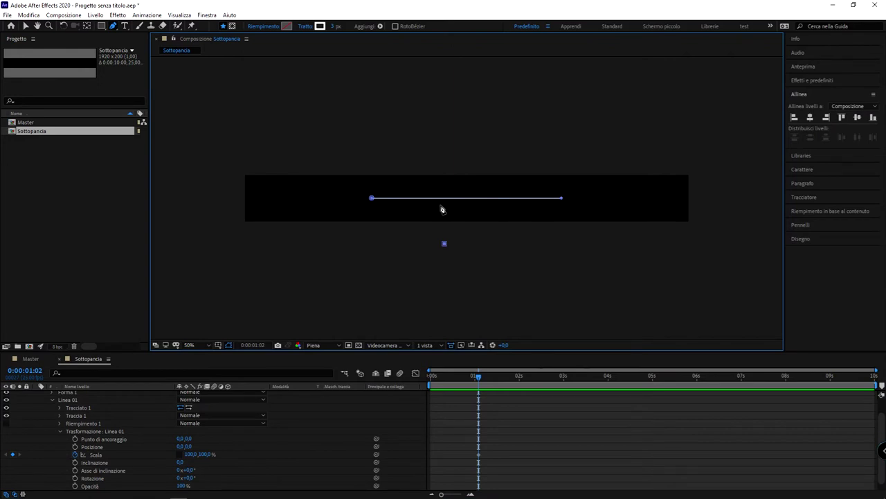
drag(474, 390, 464, 383)
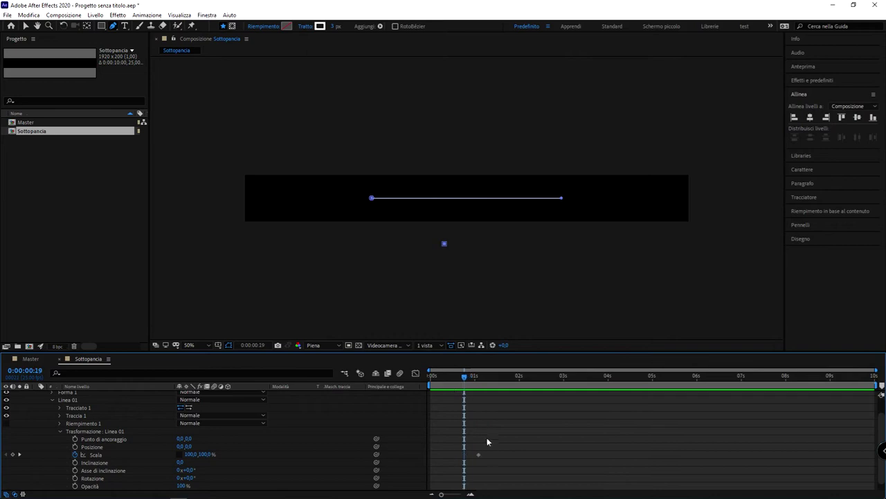
click(191, 454)
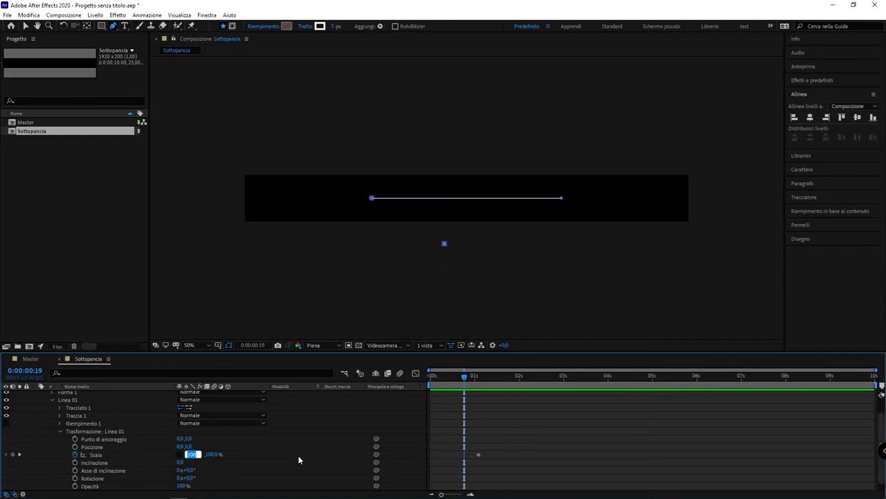
text(0)
key(Return)
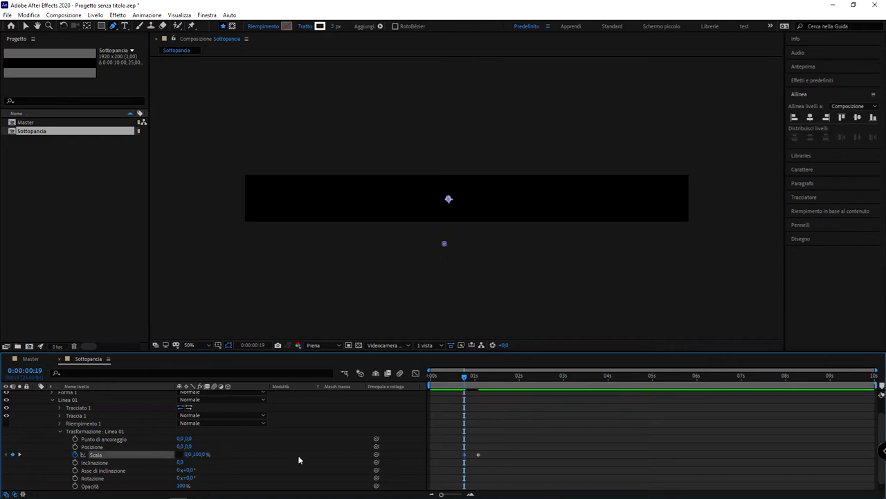
click(626, 463)
Step: Preview the line stretching out, then move the time to 0:00:01:10
click(451, 381)
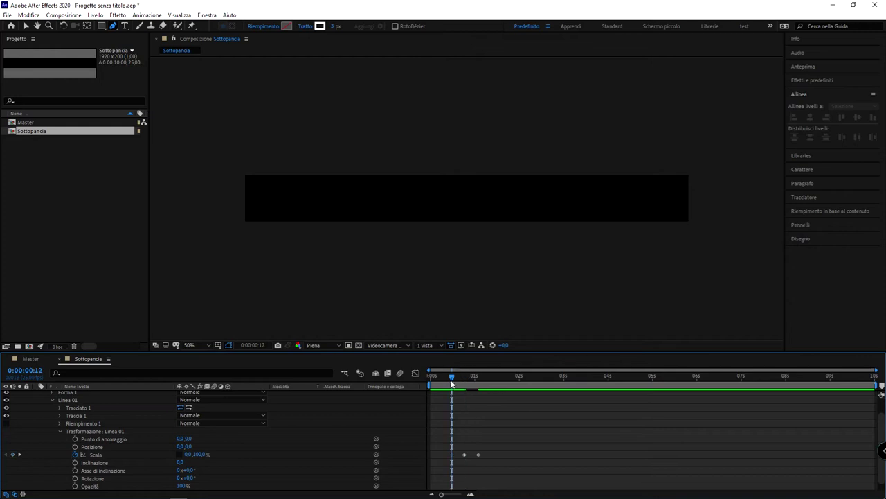
key(space)
click(459, 381)
key(space)
key(space)
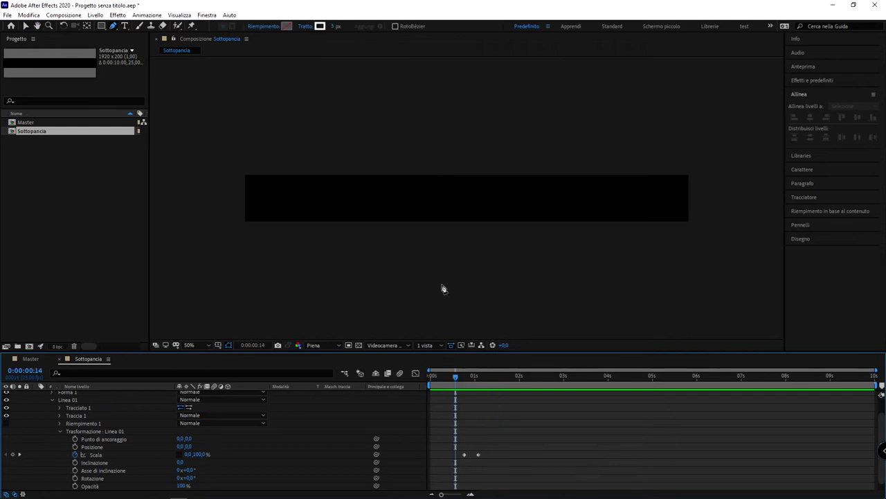
key(space)
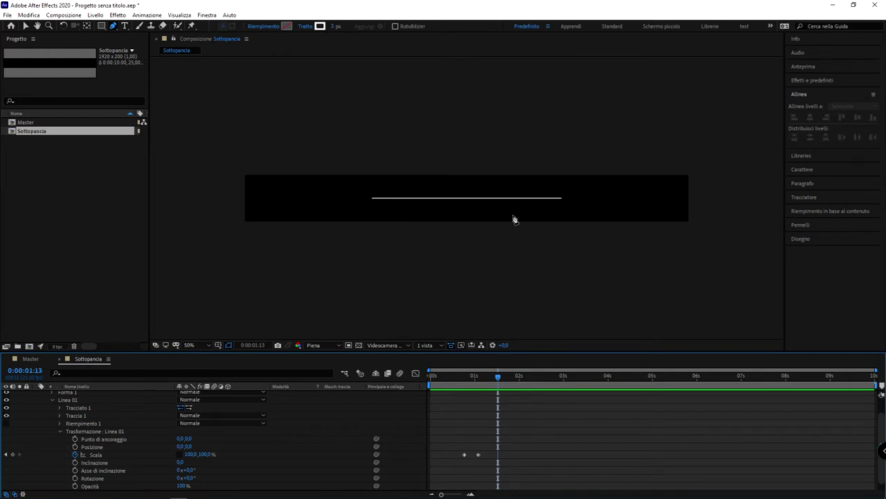
drag(498, 375, 492, 375)
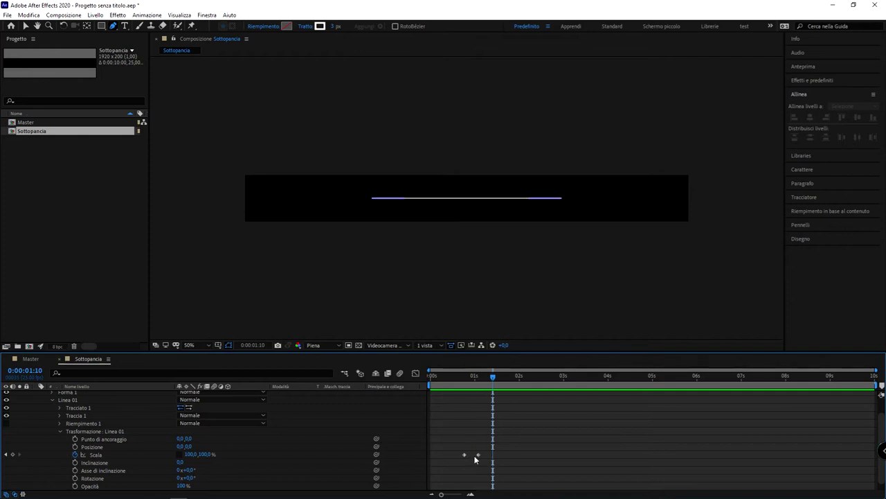
Step: Add a Scala keyframe at 0:00:01:10 with the width set to 12%
click(191, 454)
text(12)
key(Return)
click(421, 279)
Step: Preview the grow-and-shrink scale animation and stop at 0:00:01:06
click(474, 377)
drag(474, 378, 446, 377)
click(553, 454)
key(space)
click(519, 376)
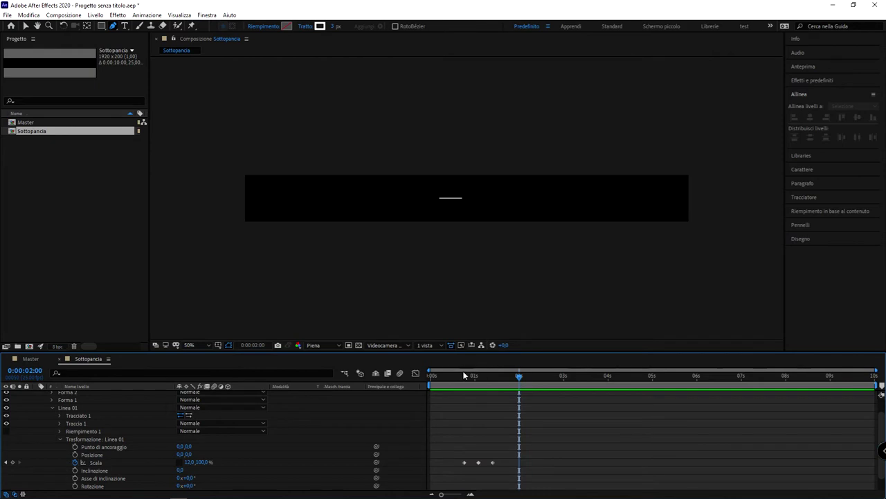
click(485, 374)
scroll(263, 450, down, 1)
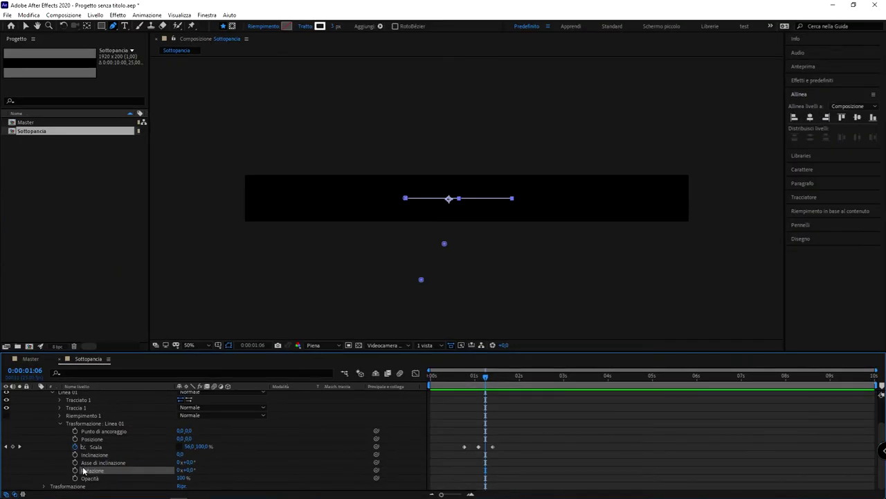
Step: Keyframe Linea 01's rotation from 0° at 0:00:01:06 to 90° at 0:00:01:10
click(75, 470)
click(493, 378)
click(187, 471)
text(90)
key(Return)
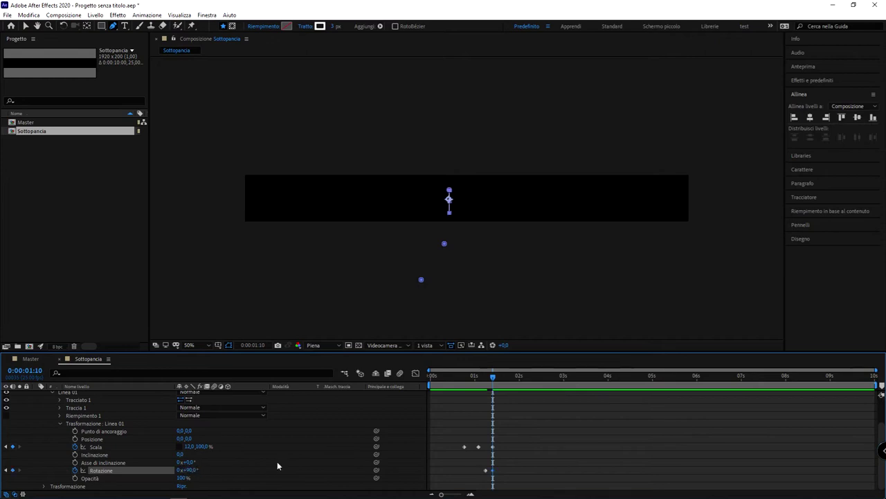
click(543, 433)
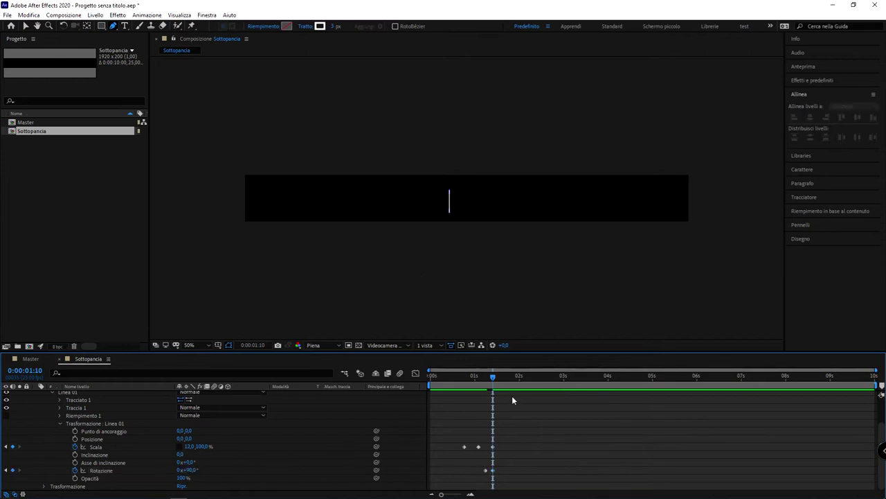
Step: Preview the animation and drag the 90° rotation and last Scala keyframes to new times
drag(491, 376, 445, 380)
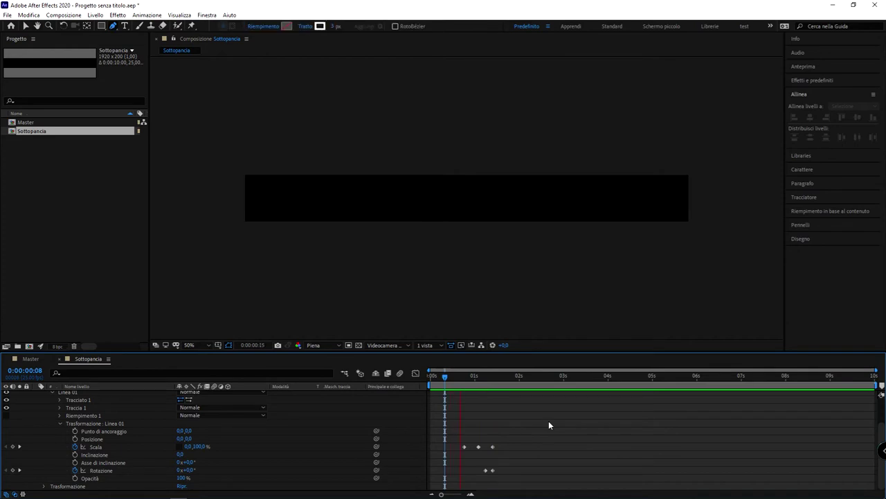
key(space)
click(486, 383)
drag(494, 471, 504, 471)
drag(468, 378, 448, 377)
key(space)
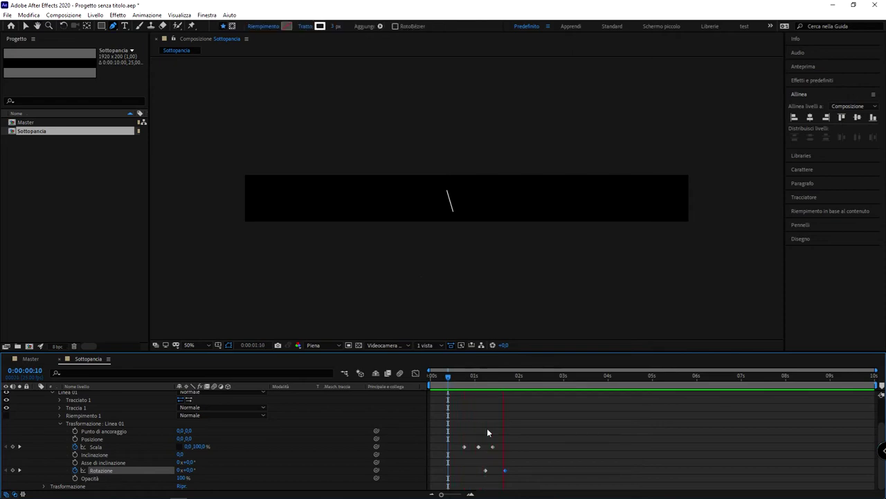
key(space)
mouse_move(493, 447)
mouse_down()
mouse_move(503, 446)
mouse_move(467, 449)
mouse_up()
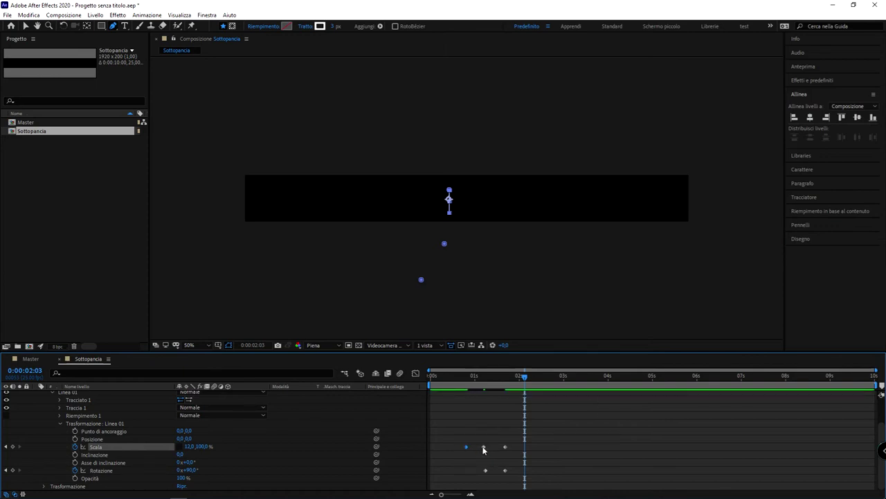
Step: Nudge the 90° rotation and last Scala keyframes slightly earlier and replay the animation
click(454, 378)
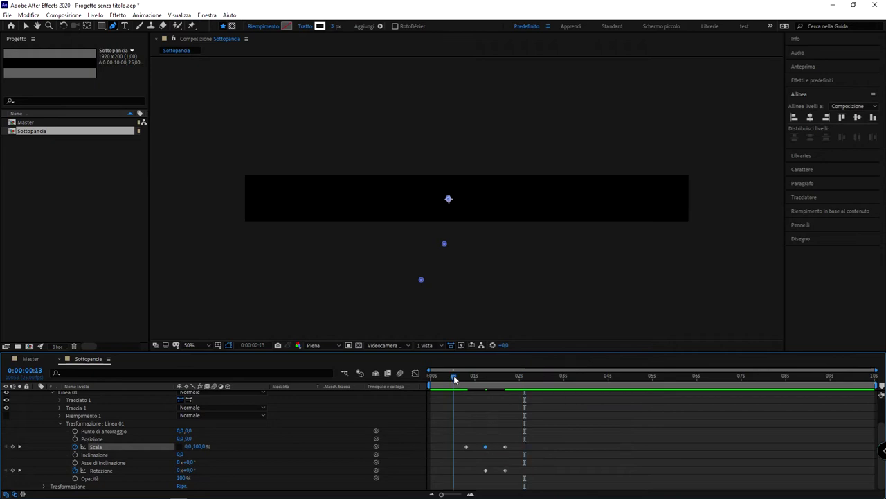
key(space)
key(space)
drag(505, 470, 502, 446)
click(500, 446)
click(500, 452)
click(502, 447)
key(space)
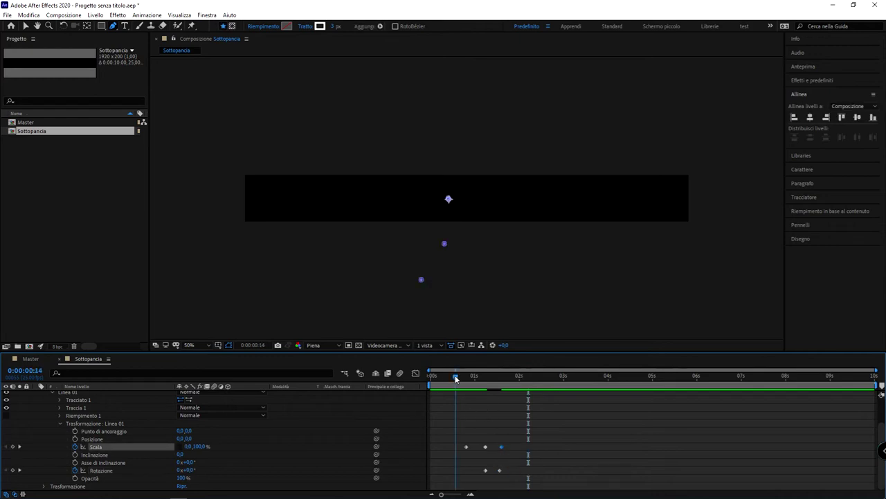
key(space)
Step: Shift the 90° rotation keyframe later and scrub to check the line growing and rotating
mouse_move(499, 470)
mouse_down()
mouse_move(508, 470)
mouse_move(510, 446)
mouse_up()
click(461, 379)
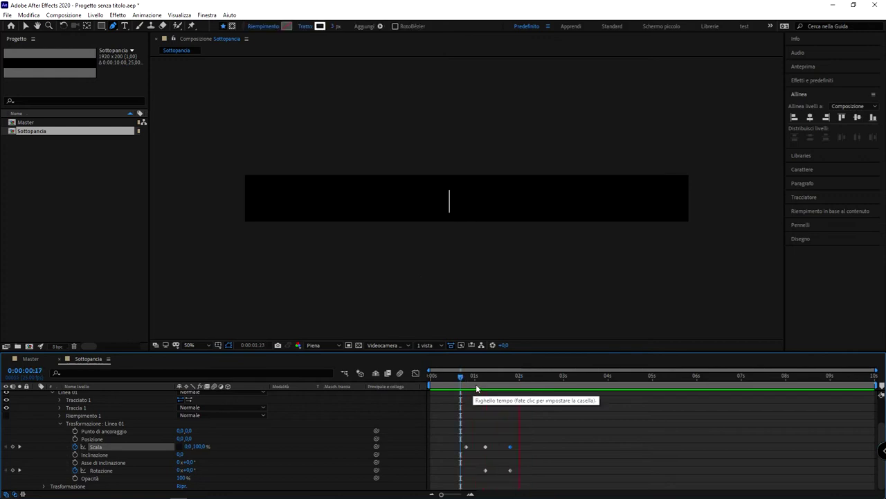
click(463, 379)
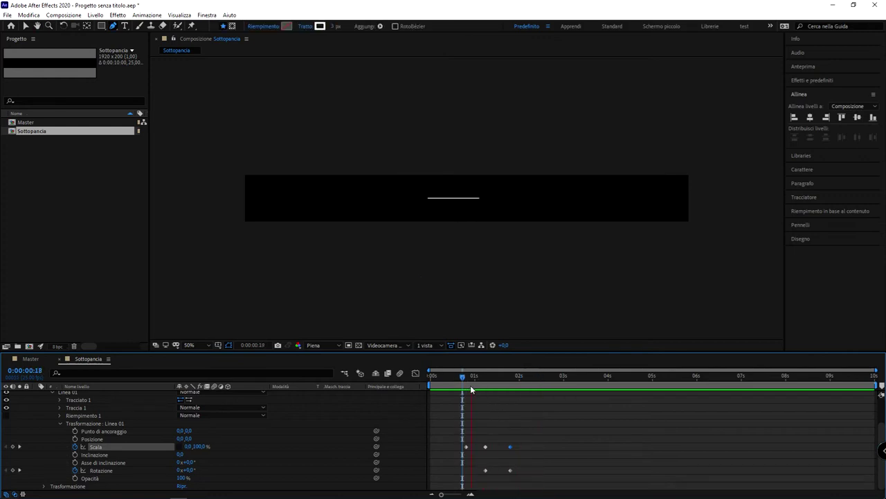
key(space)
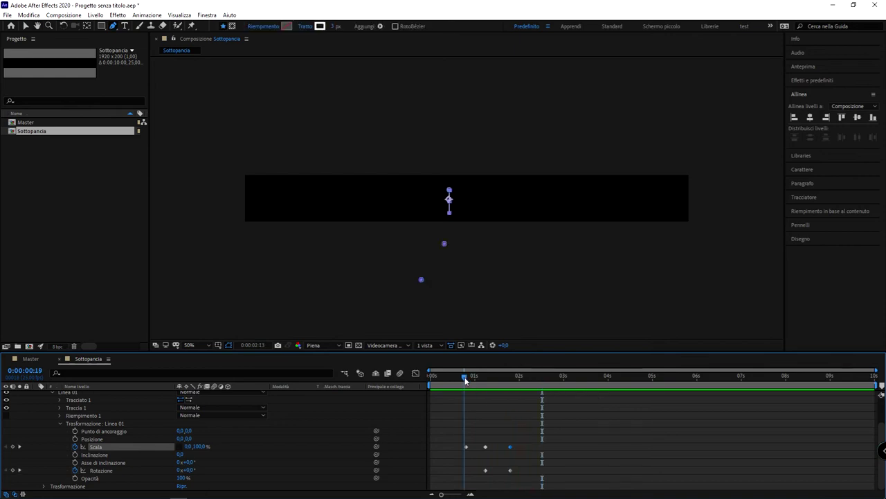
drag(511, 471, 517, 470)
key(space)
key(space)
click(461, 382)
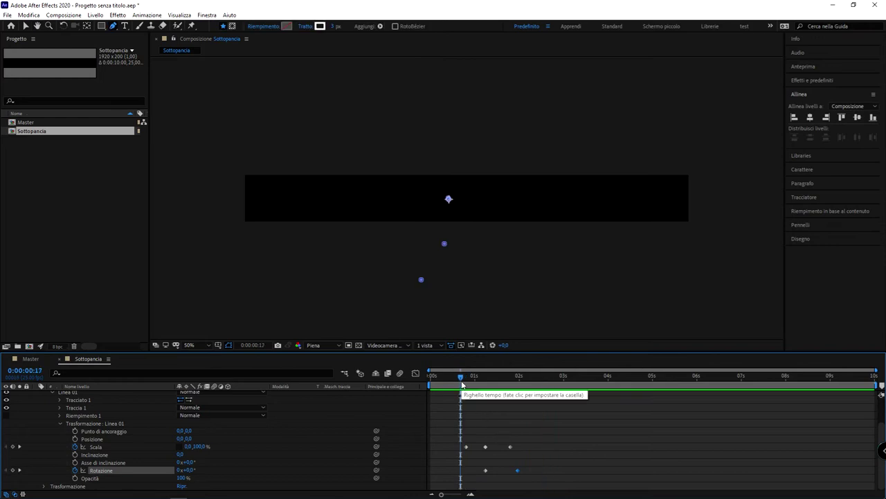
drag(461, 384, 492, 392)
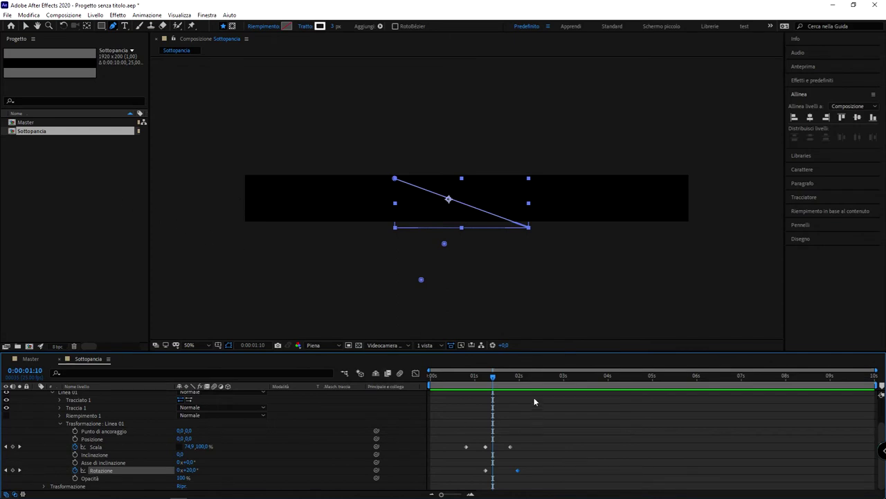
mouse_move(499, 383)
mouse_down()
mouse_move(481, 382)
mouse_move(497, 385)
mouse_up()
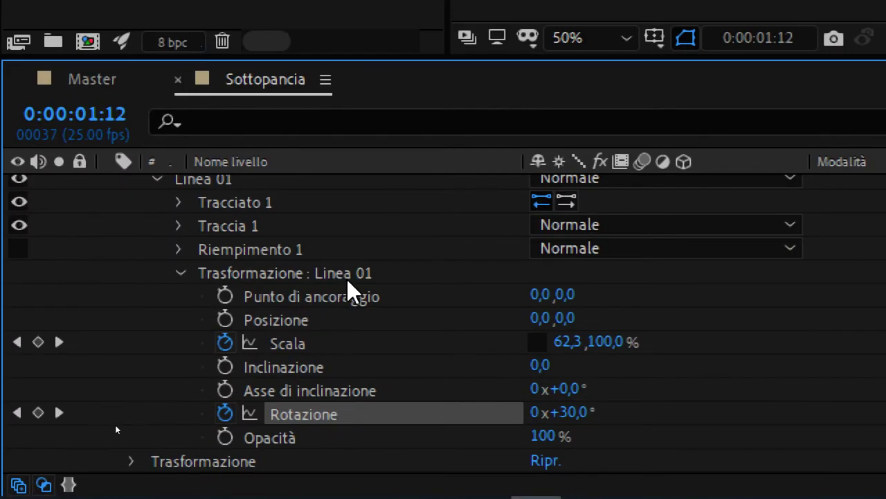
Step: Keyframe Linea 01's position from 1:12, sweeping the line left to X −746 at 2:18
click(226, 317)
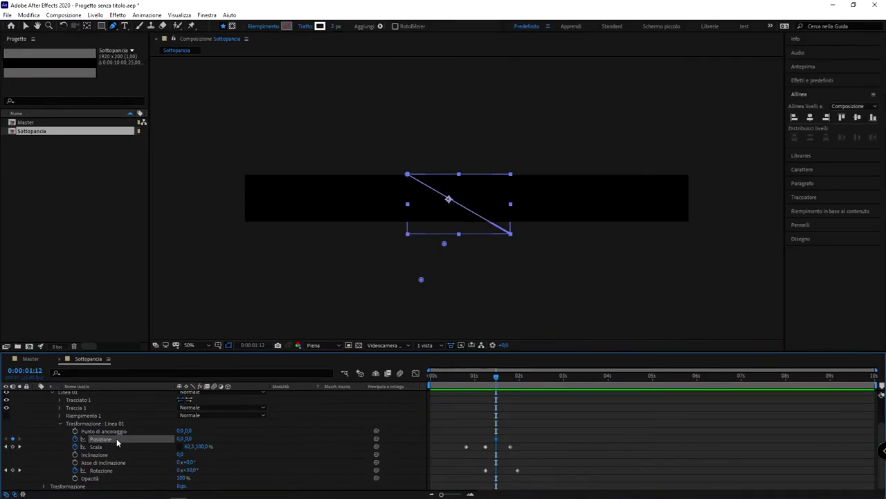
drag(504, 392, 518, 392)
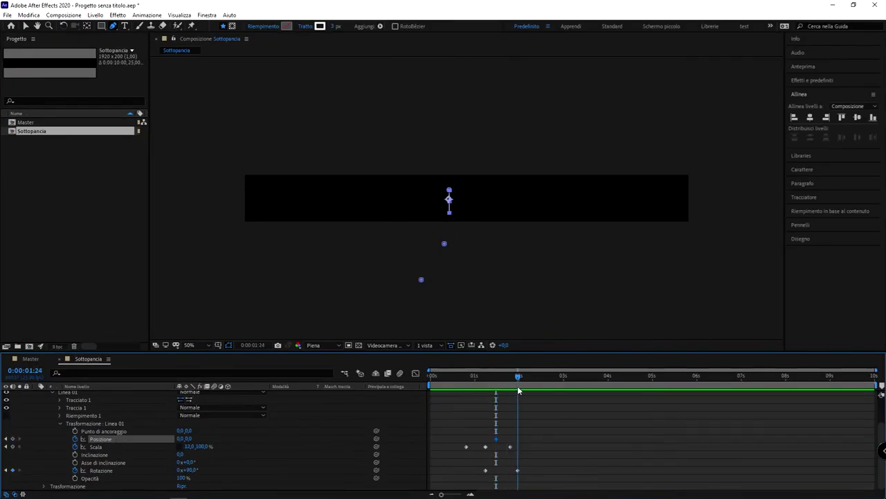
mouse_move(196, 438)
mouse_down()
mouse_move(184, 443)
mouse_move(625, 439)
mouse_up()
click(181, 438)
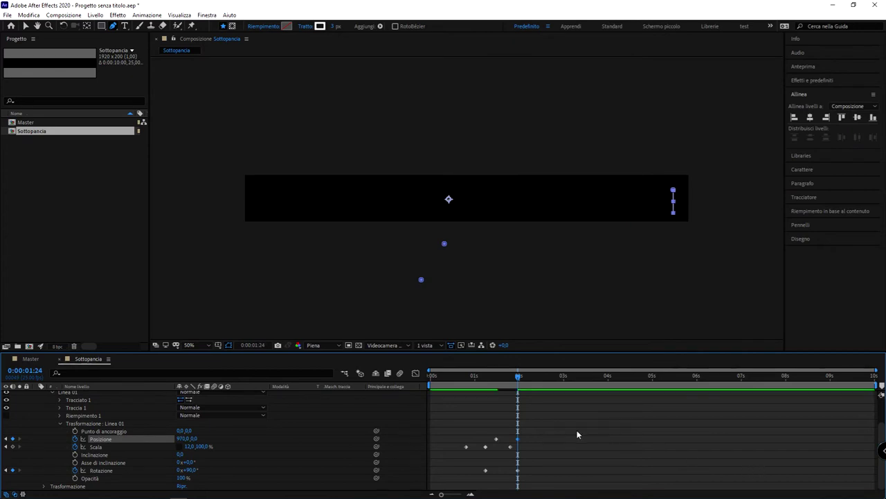
key(space)
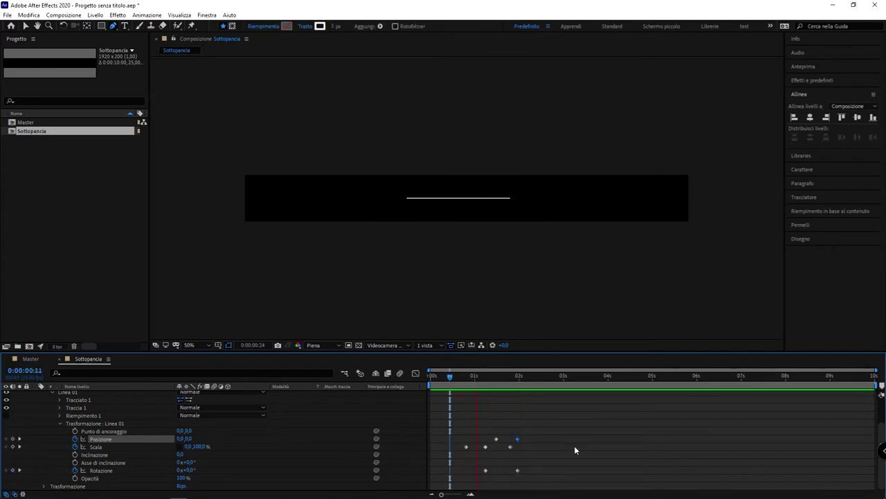
key(space)
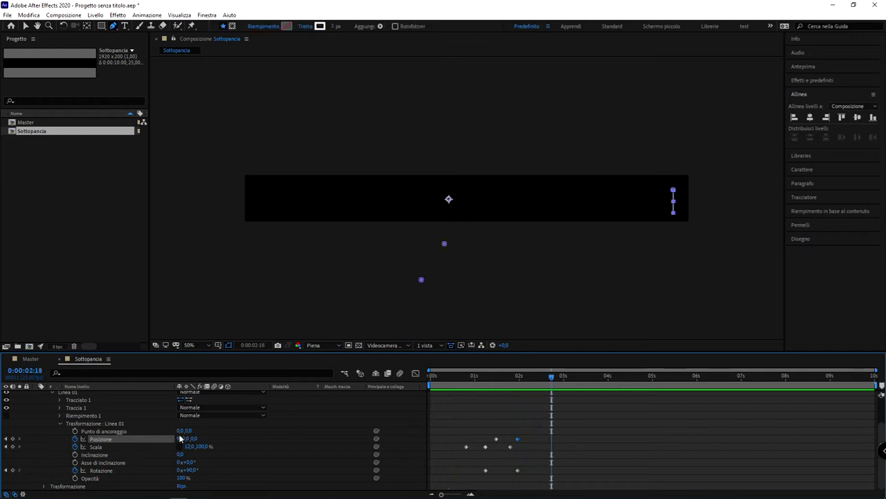
mouse_move(182, 438)
mouse_down()
mouse_move(191, 439)
mouse_move(2, 433)
mouse_up()
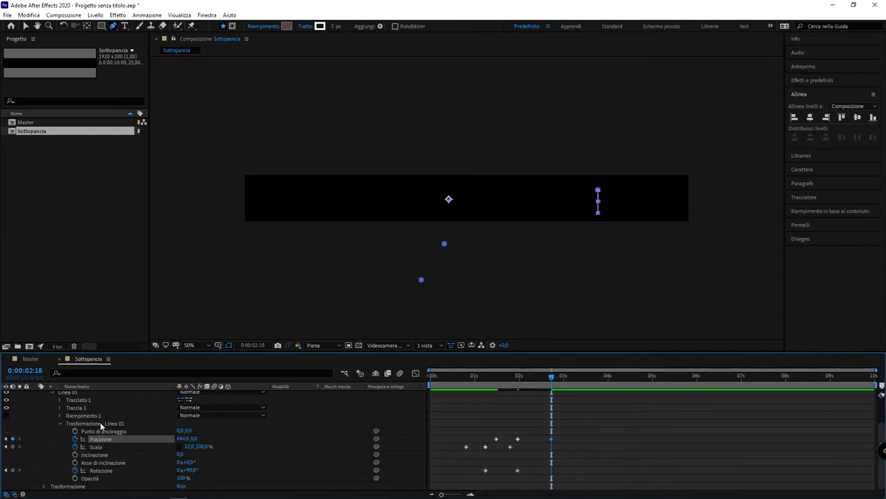
drag(183, 439, 21, 429)
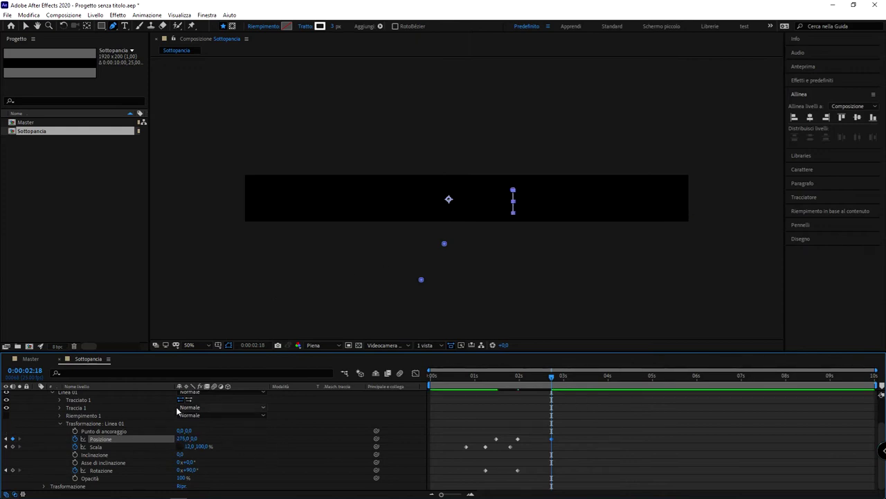
drag(182, 438, 69, 438)
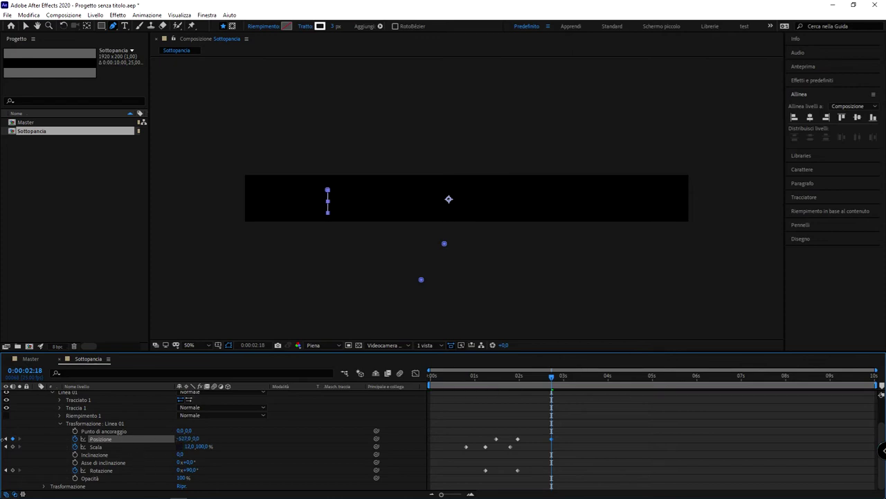
drag(182, 441, 80, 443)
Step: Preview and scrub the line's sideways sweep from the start of the comp
click(552, 424)
drag(552, 376, 415, 379)
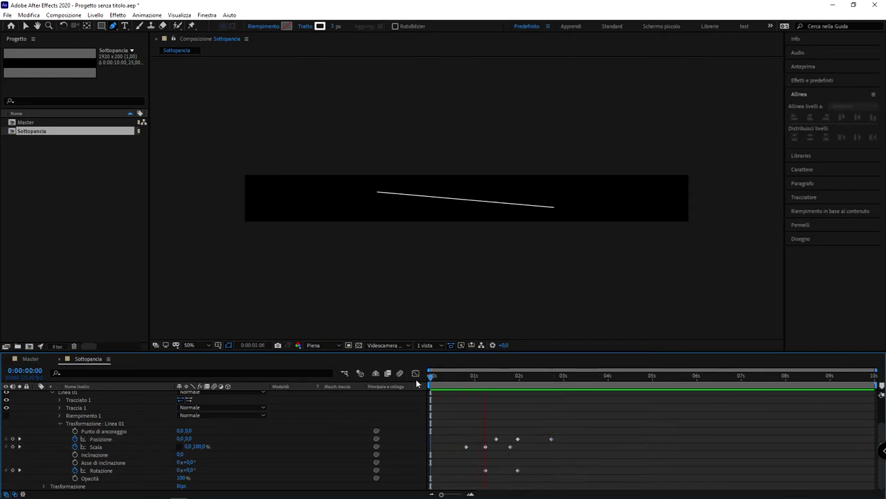
key(space)
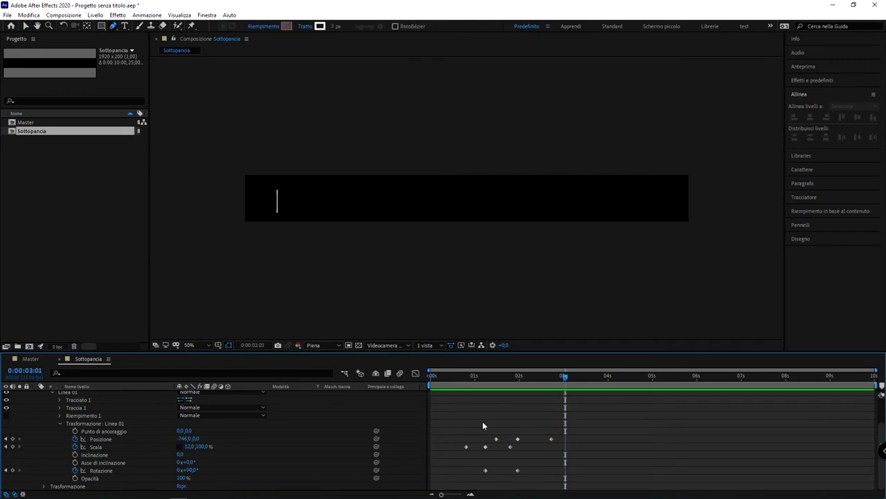
drag(479, 381, 450, 381)
key(space)
key(space)
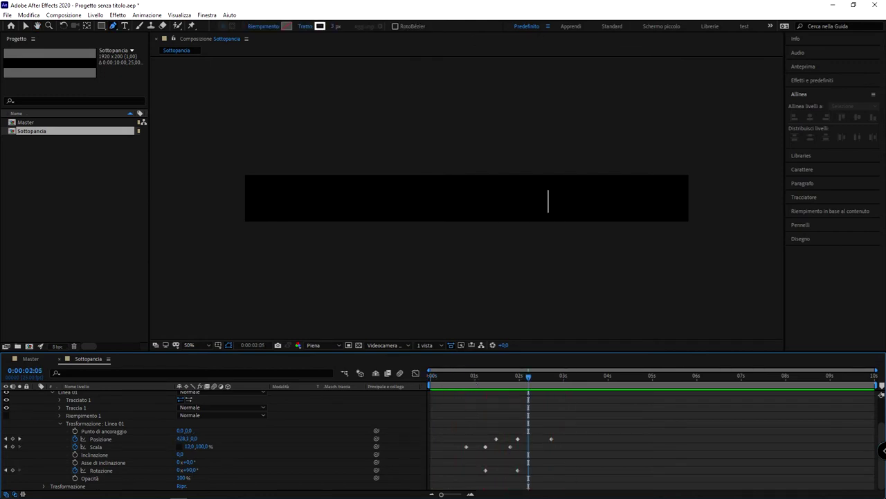
drag(522, 389, 466, 392)
key(space)
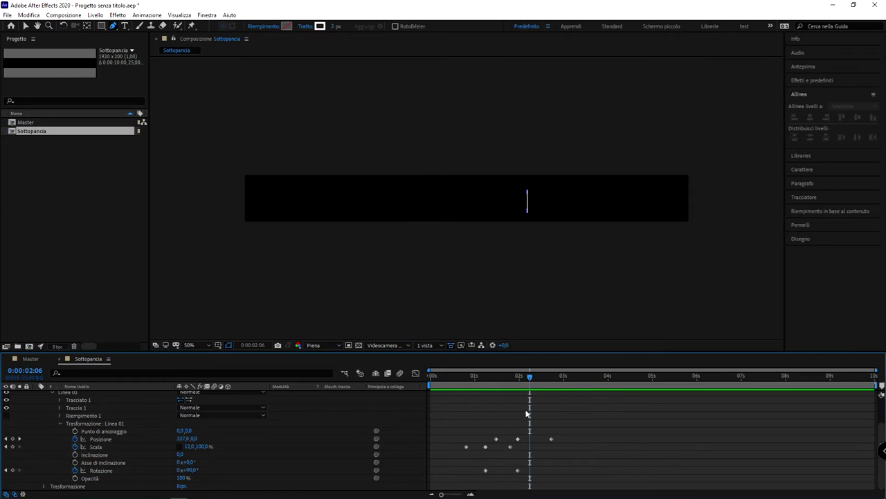
Step: Move the middle and last position keyframes later and replay the animation
click(512, 377)
drag(517, 439, 524, 439)
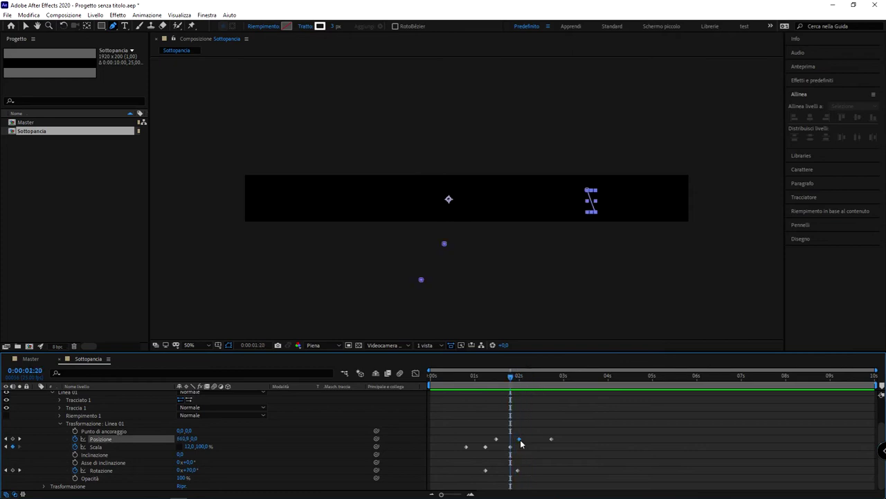
key(space)
key(space)
click(554, 447)
drag(551, 439, 567, 439)
click(471, 377)
key(space)
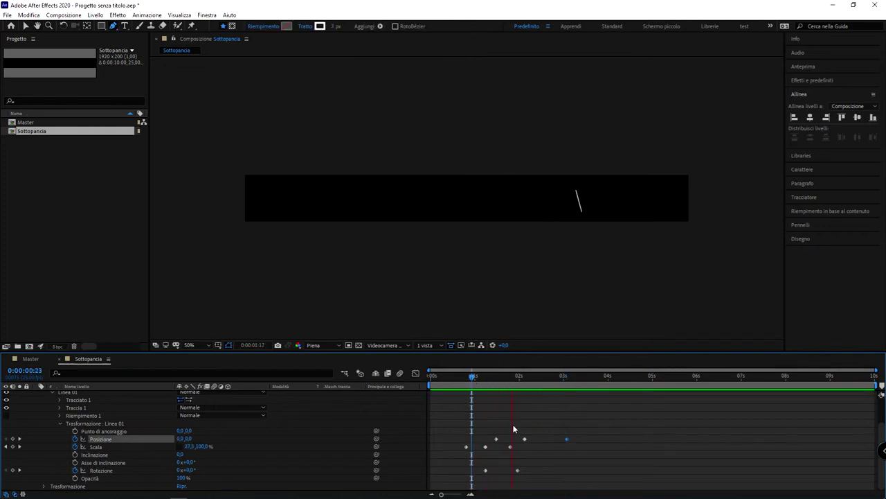
Step: Marquee-select all Posizione, Scala and Rotazione keyframes of Linea 01 and apply Easy Ease (F9)
drag(642, 414, 444, 489)
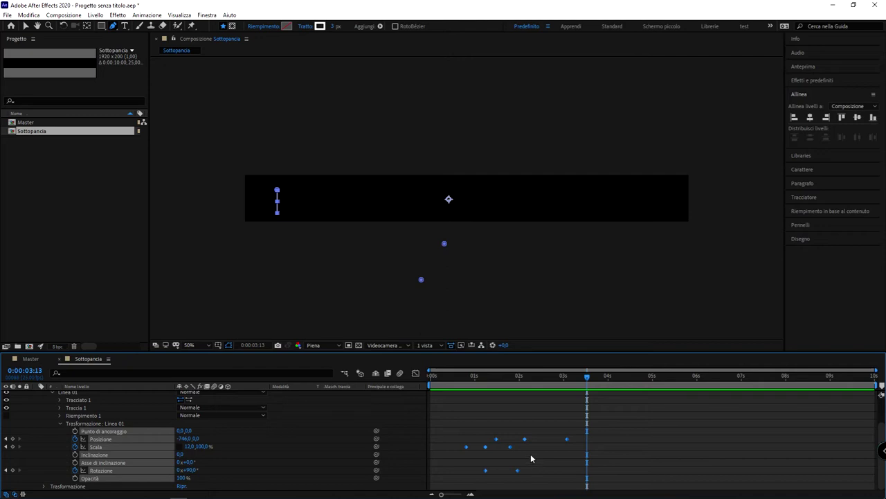
click(461, 376)
drag(460, 376, 497, 381)
click(468, 424)
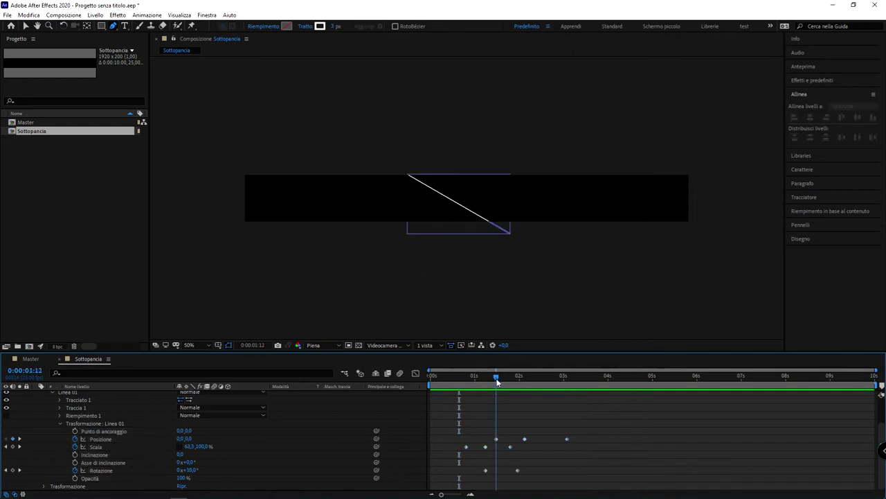
drag(498, 382, 496, 381)
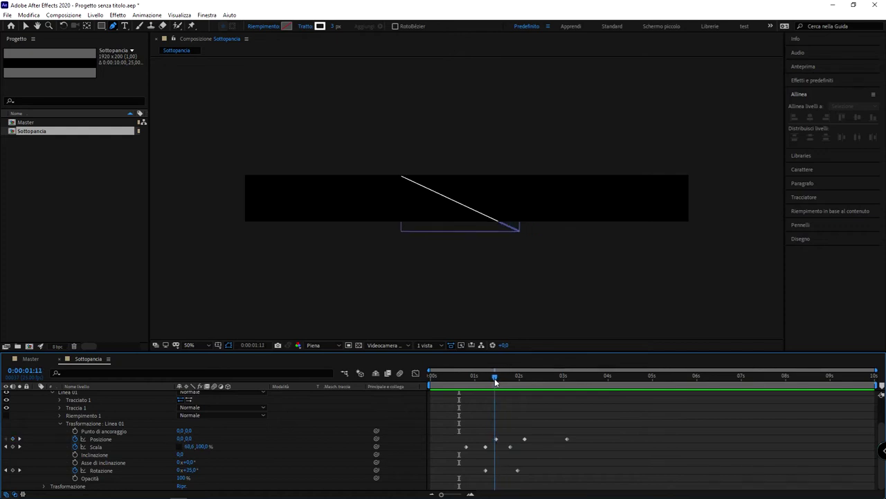
drag(495, 381, 495, 382)
drag(597, 418, 447, 482)
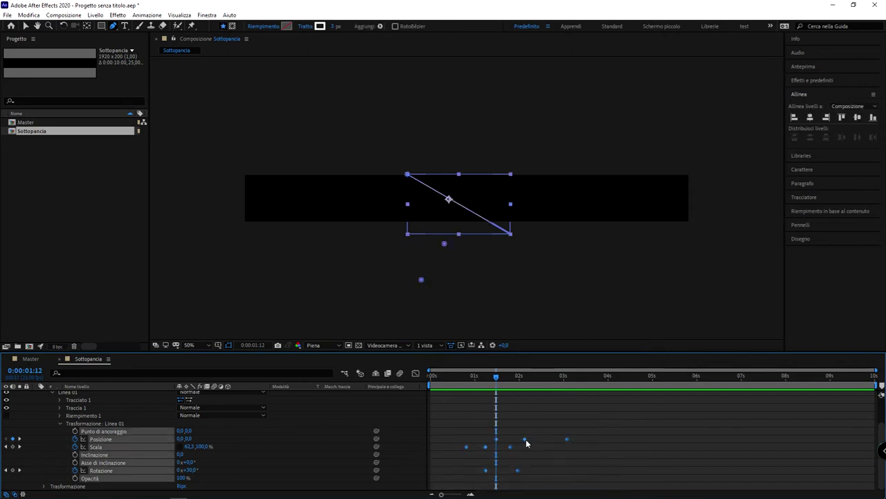
mouse_move(526, 441)
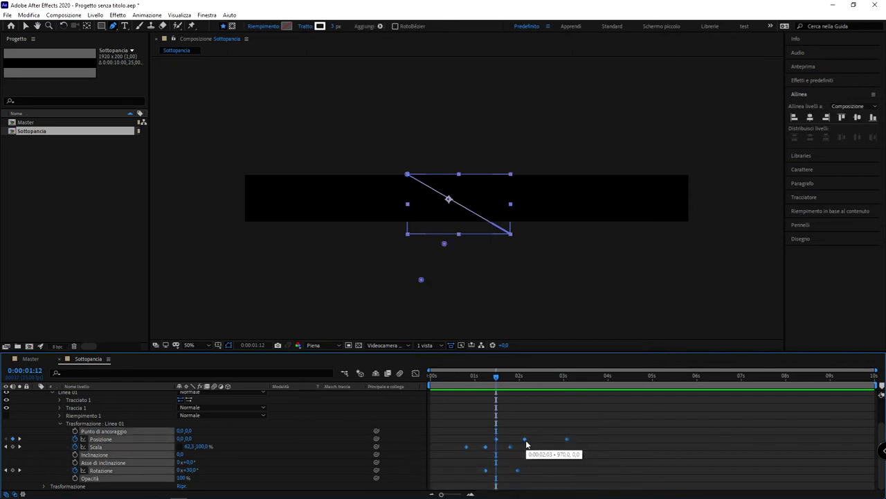
key(F9)
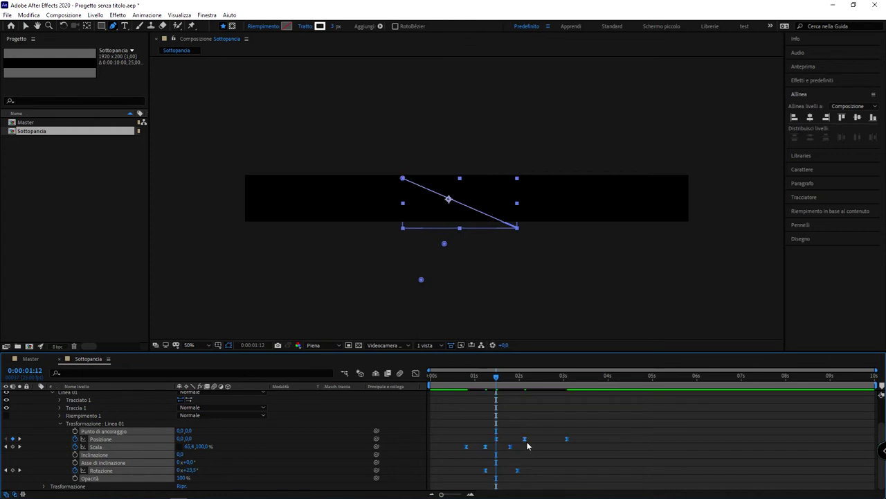
drag(496, 384, 460, 389)
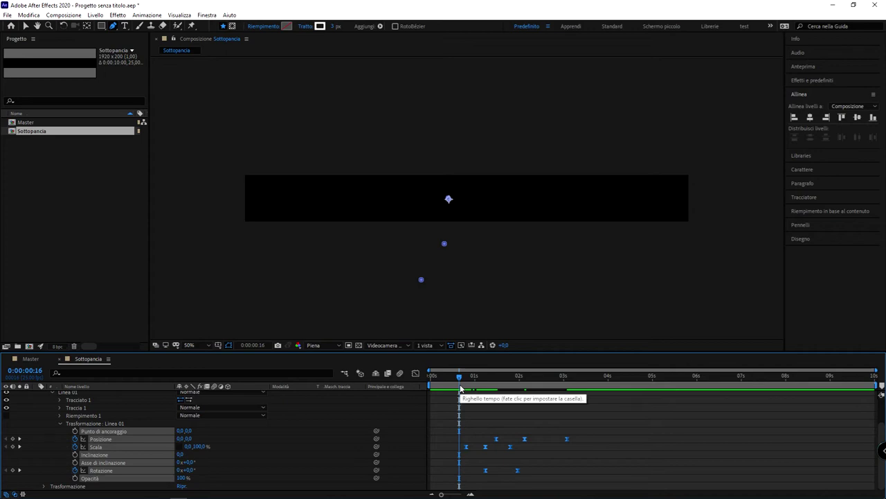
click(611, 407)
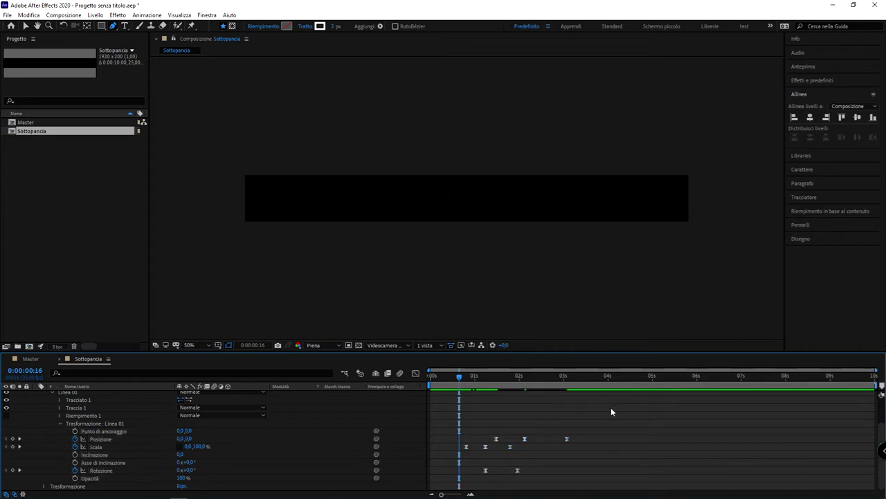
key(space)
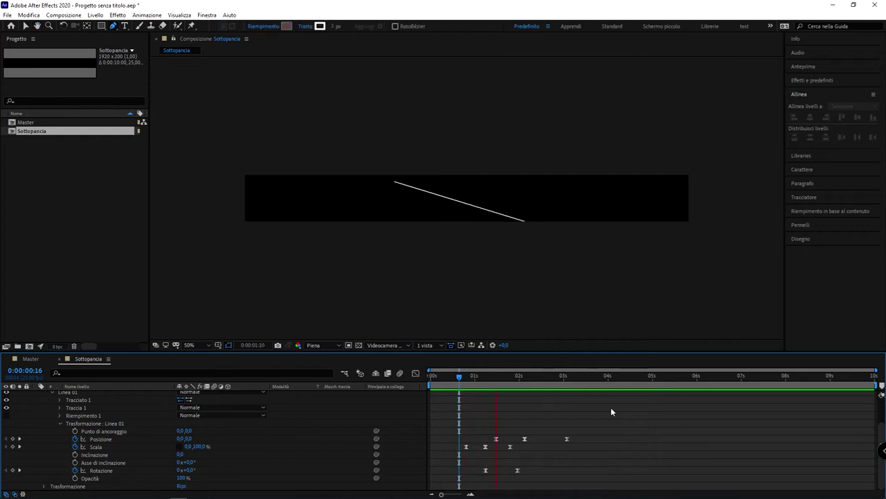
key(space)
click(541, 376)
key(space)
drag(538, 383, 438, 387)
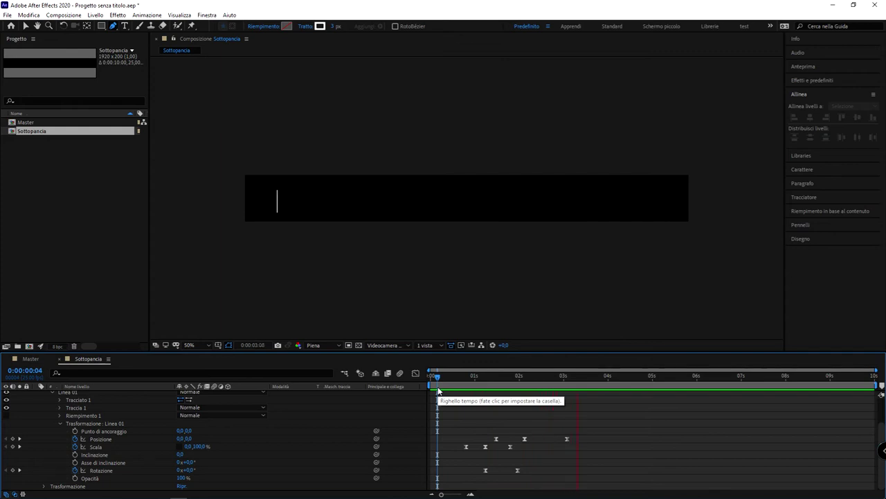
click(456, 383)
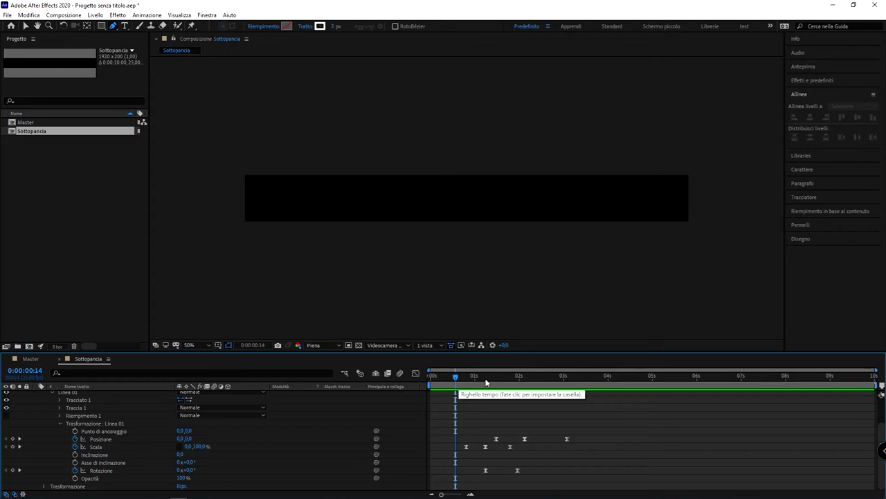
drag(459, 378, 452, 377)
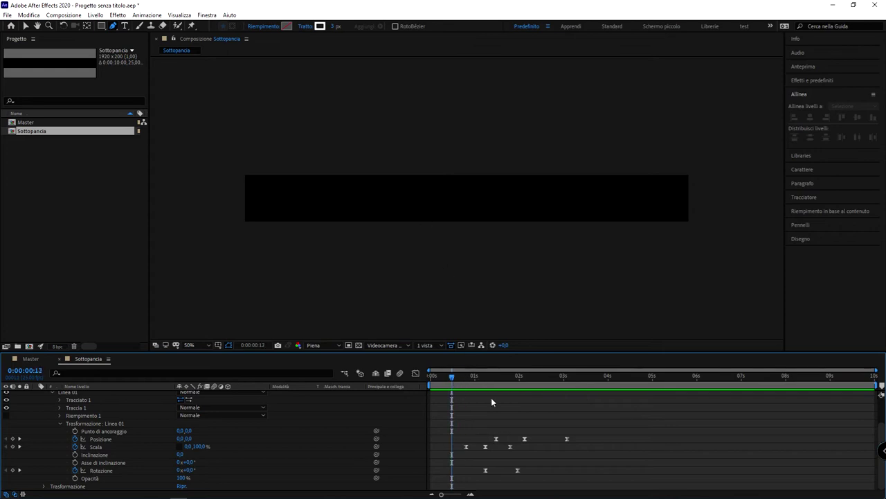
drag(649, 420, 402, 489)
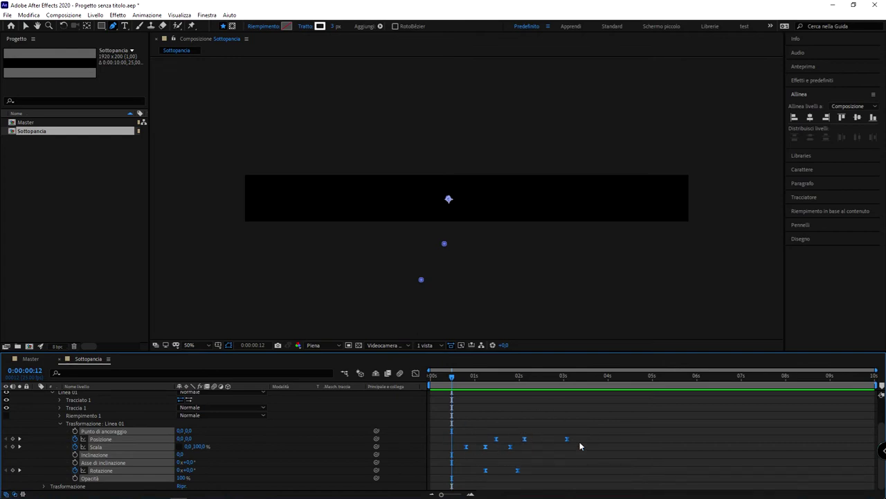
key(space)
click(438, 377)
click(466, 417)
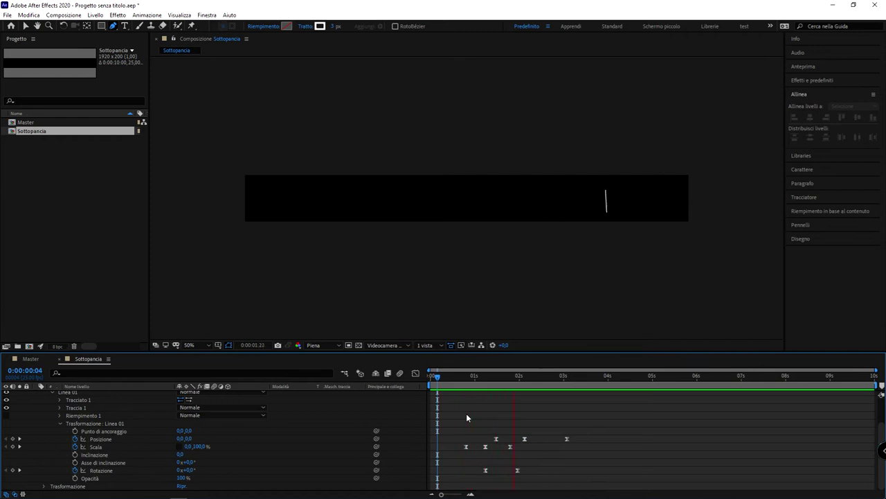
click(455, 377)
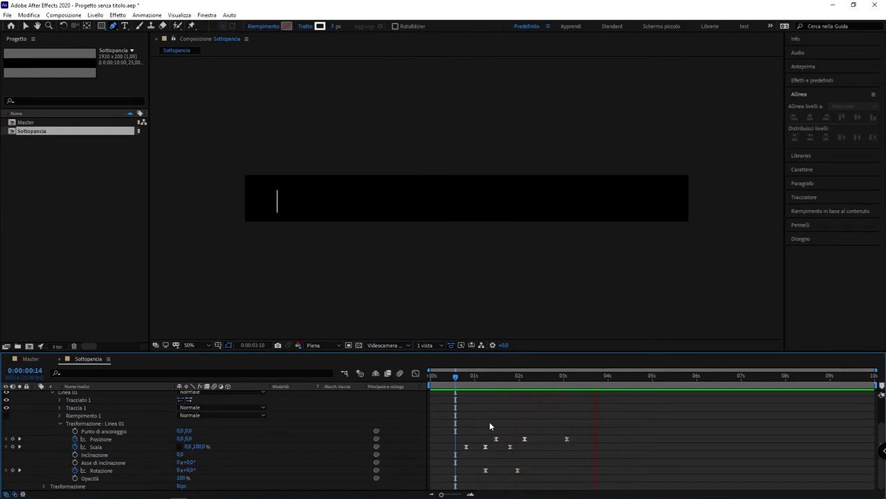
click(461, 379)
drag(462, 379, 486, 381)
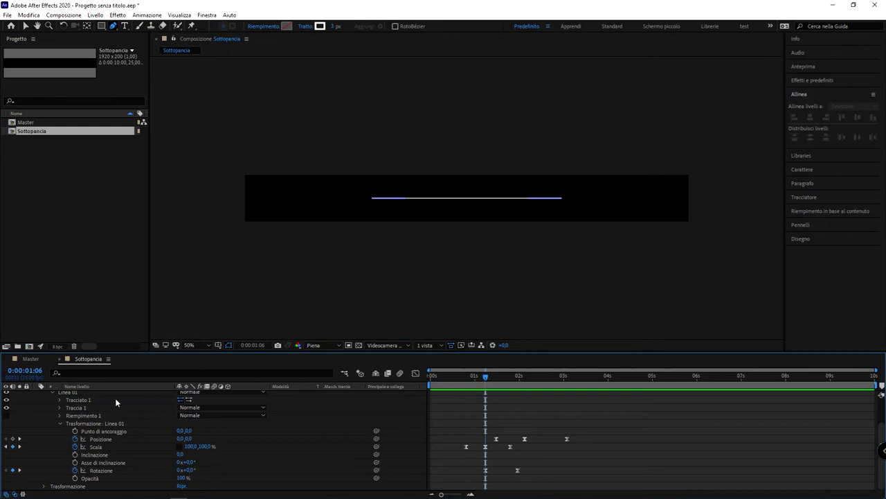
Step: Delete the stray Forma 2 and Forma 1 groups from Linea's Contenuto, then scrub to preview
drag(589, 354, 600, 279)
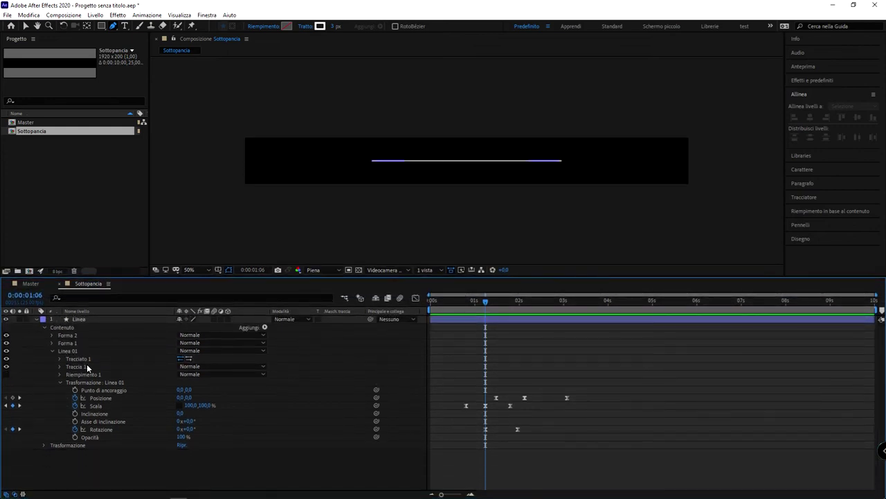
click(82, 337)
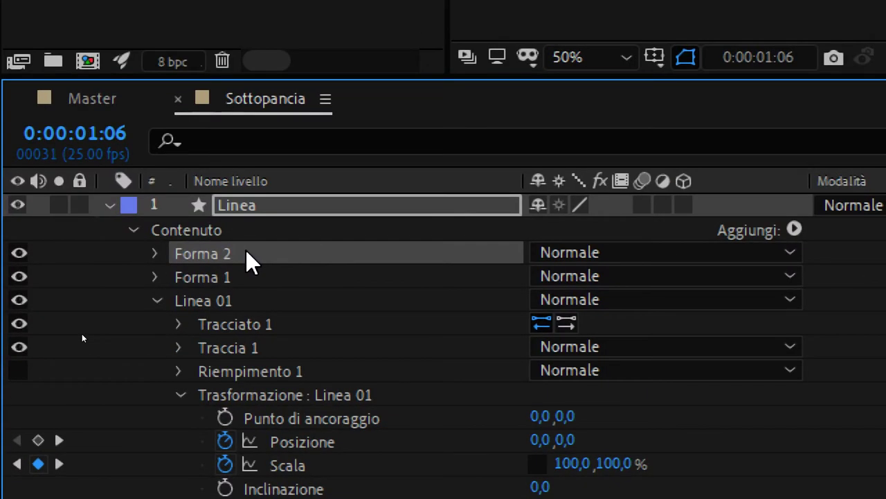
key(Delete)
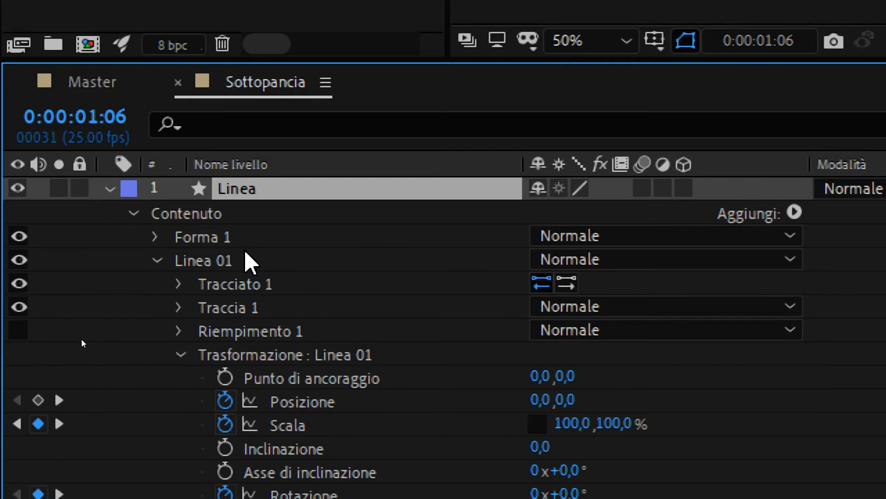
key(Delete)
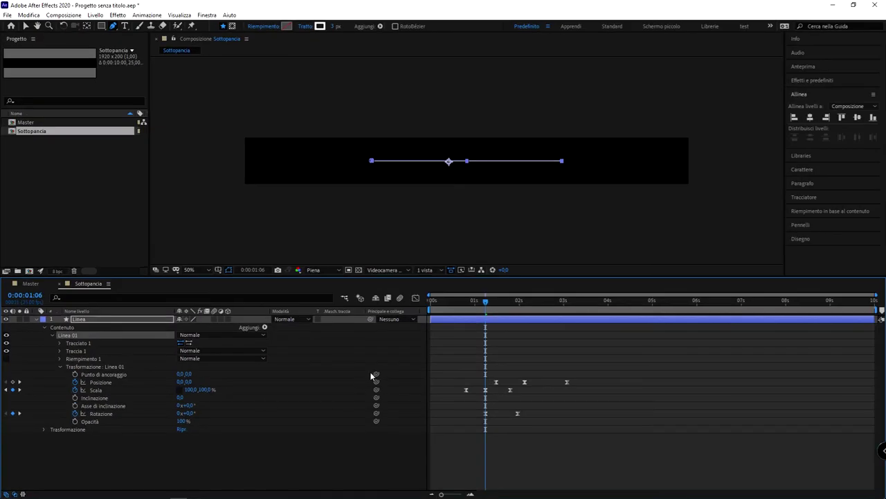
mouse_move(484, 300)
mouse_down()
mouse_move(592, 300)
mouse_move(485, 300)
mouse_up()
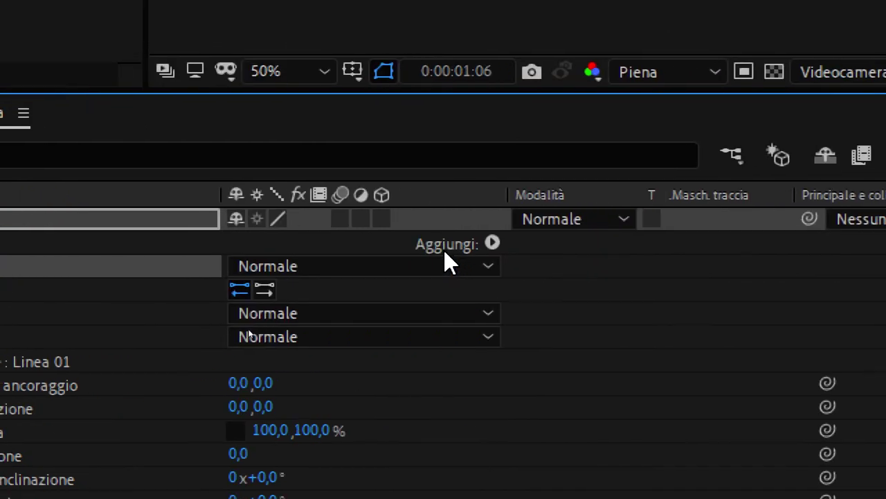
Step: Add a repeater to the shape layer, then delete it because it landed outside Linea 01
click(444, 249)
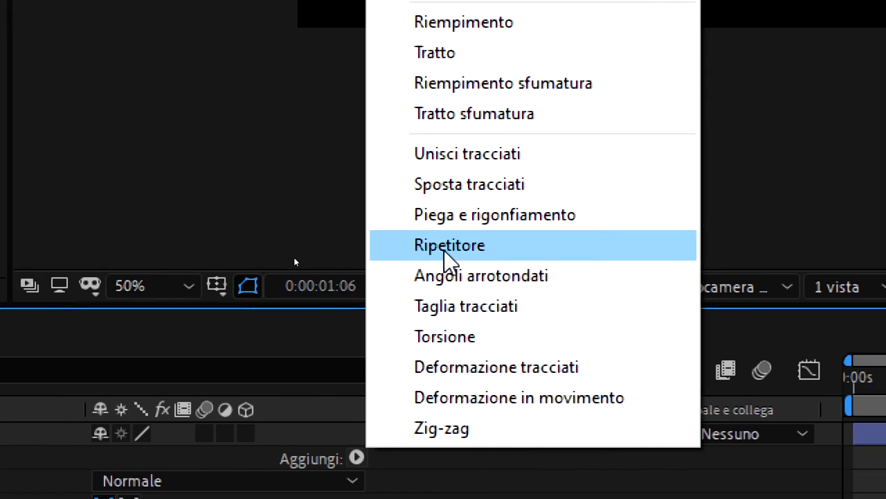
click(448, 255)
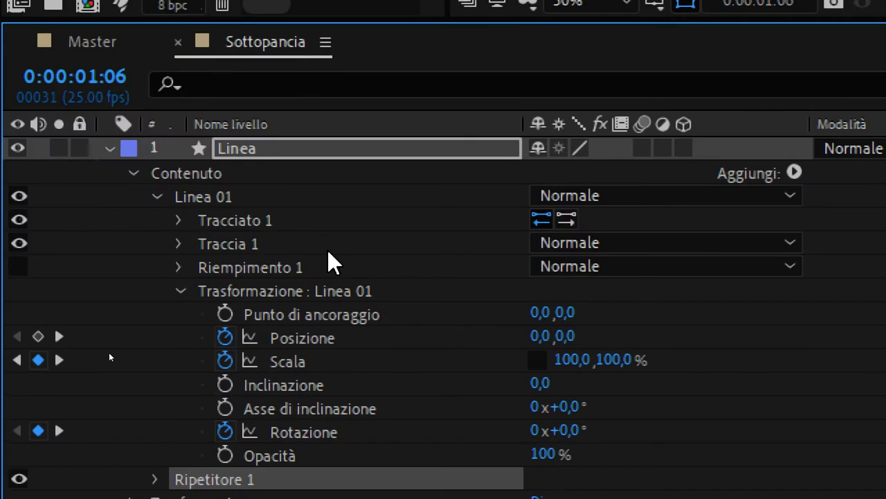
click(181, 291)
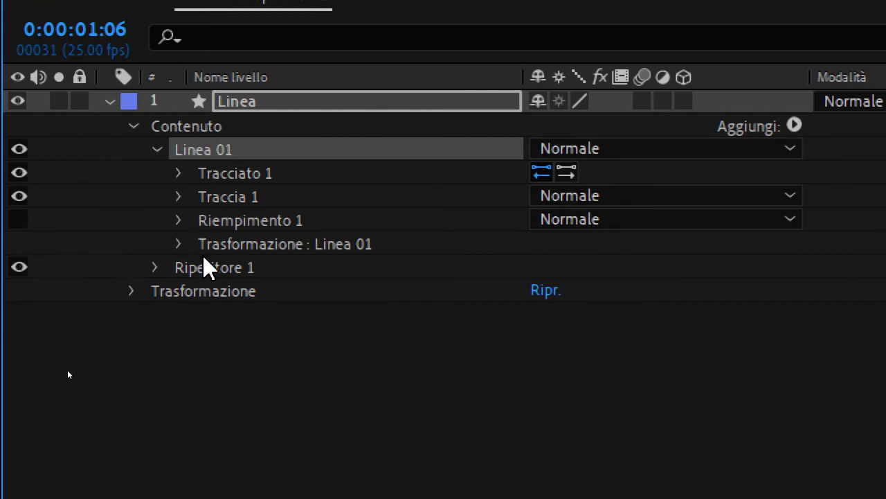
click(209, 259)
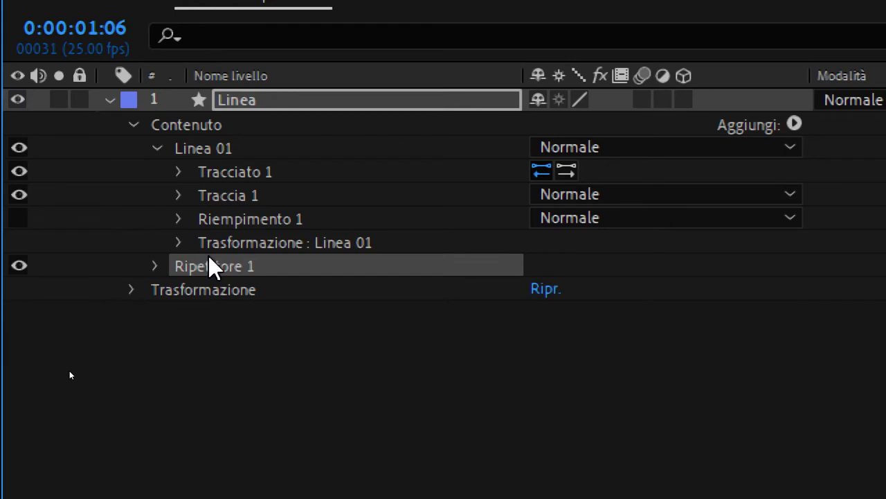
key(Delete)
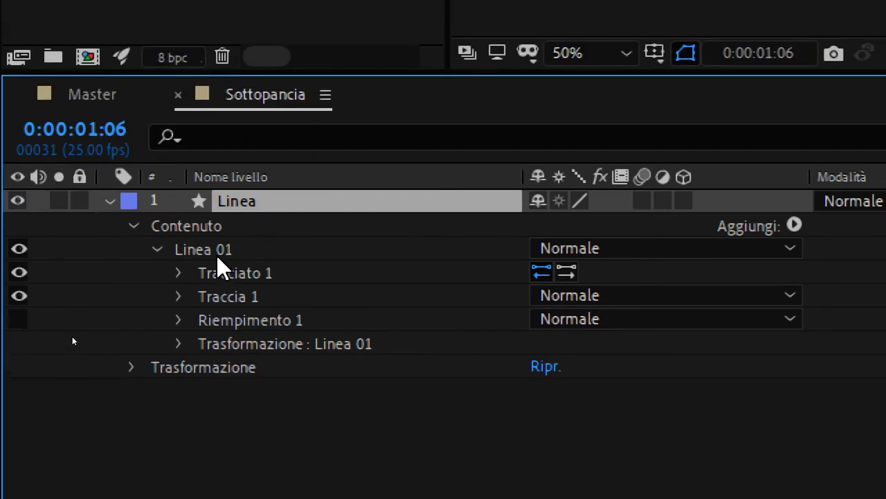
Step: Add Ripetitore 1 inside the Linea 01 group and set its Copie to 11
click(248, 252)
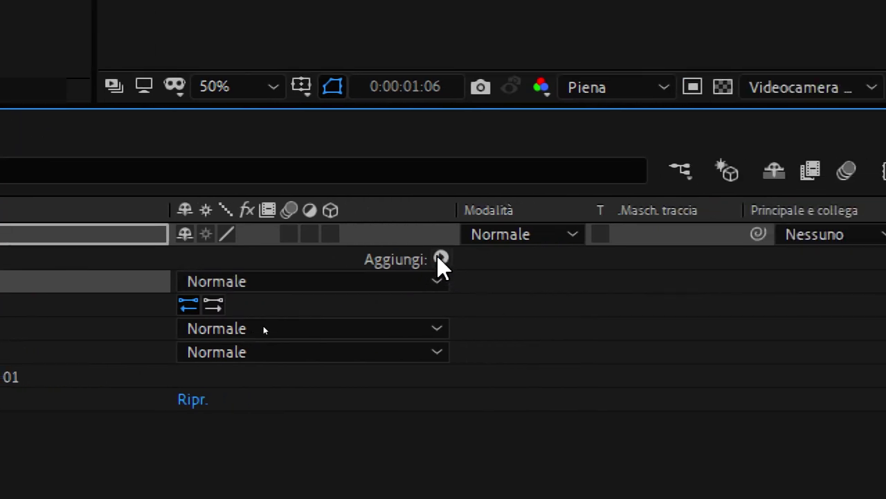
click(439, 258)
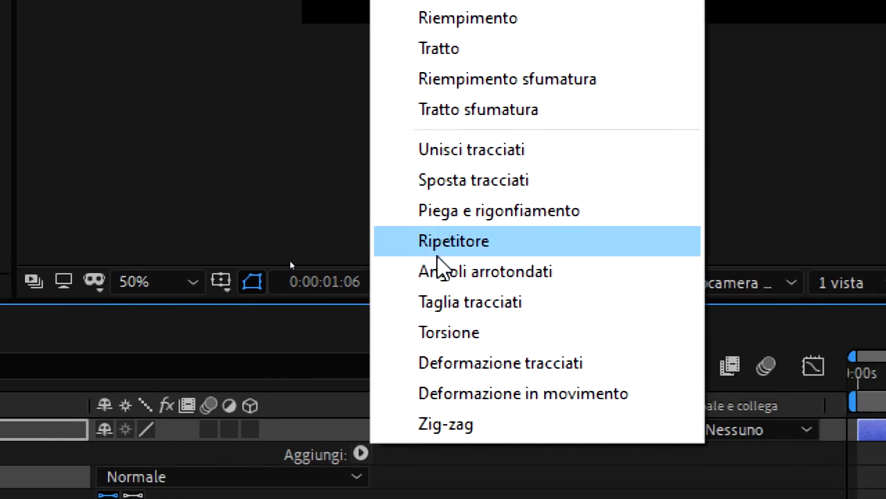
click(438, 253)
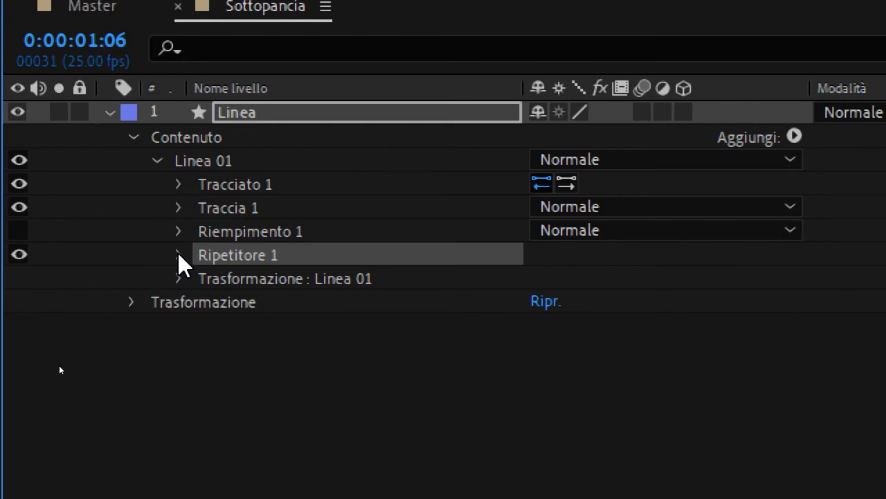
click(179, 255)
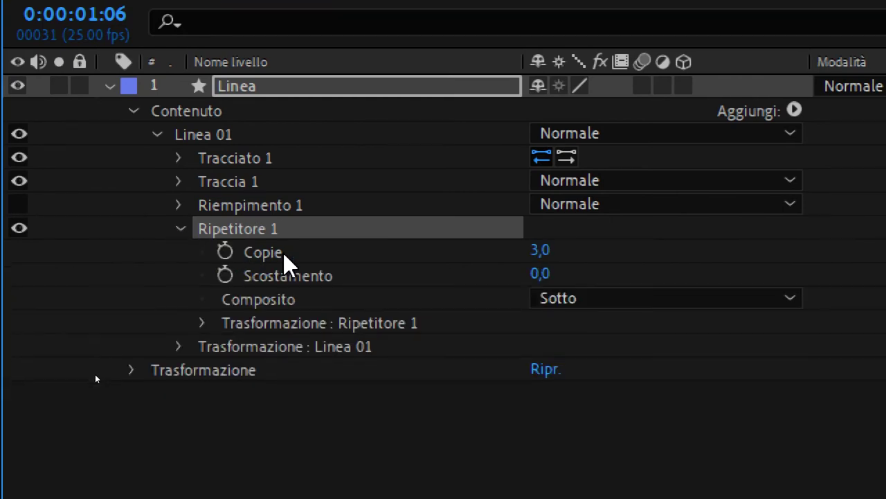
click(538, 275)
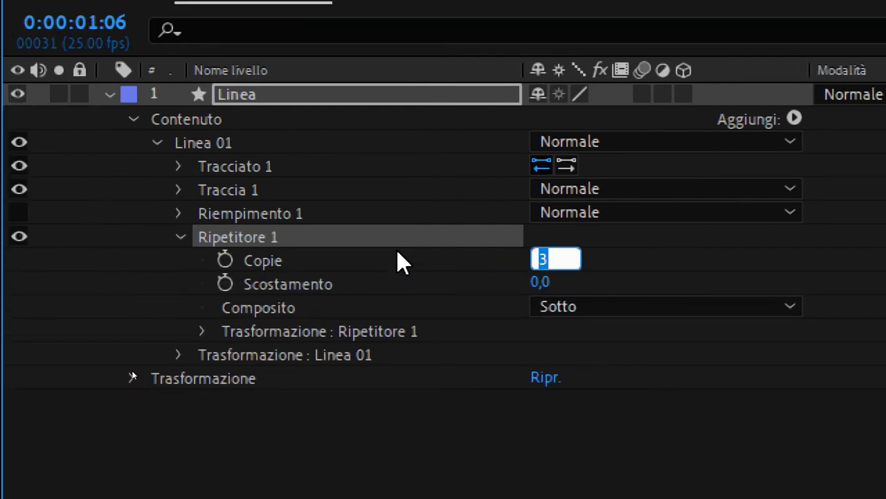
text(11)
key(Return)
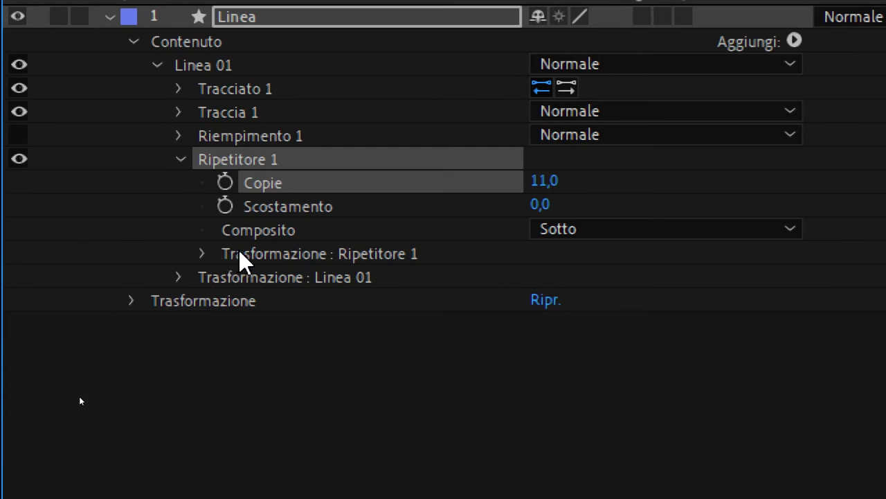
Step: Expand the repeater's transform and enter a Posizione offset of 0, 100
click(237, 254)
click(278, 257)
click(266, 240)
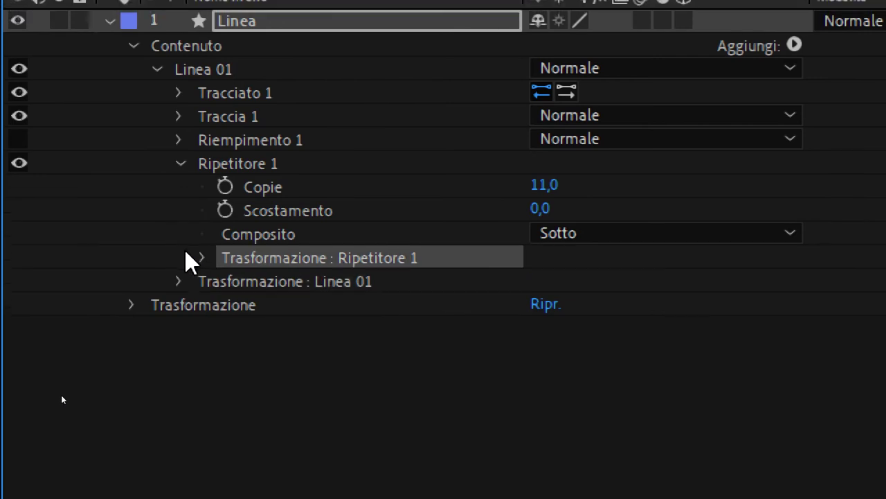
click(204, 241)
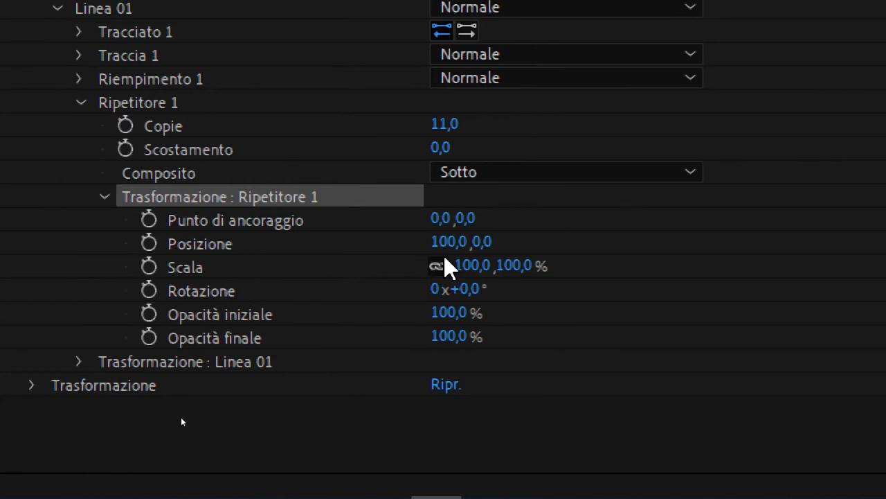
click(446, 243)
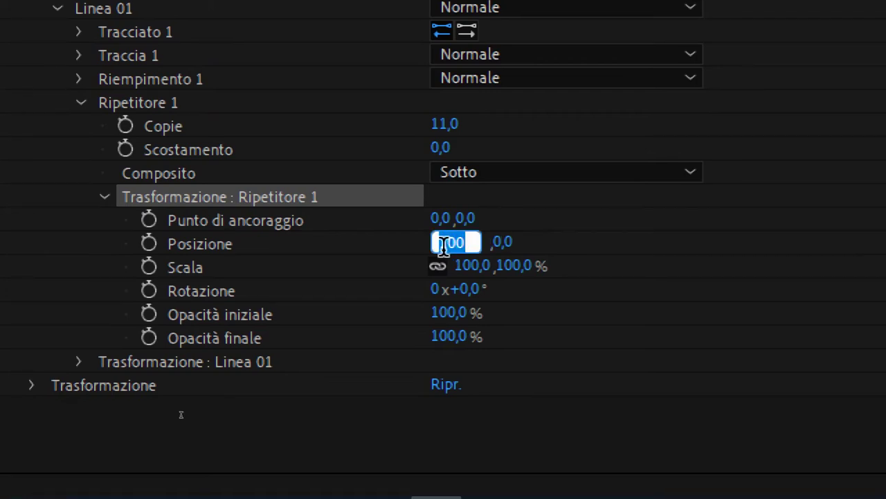
text(00)
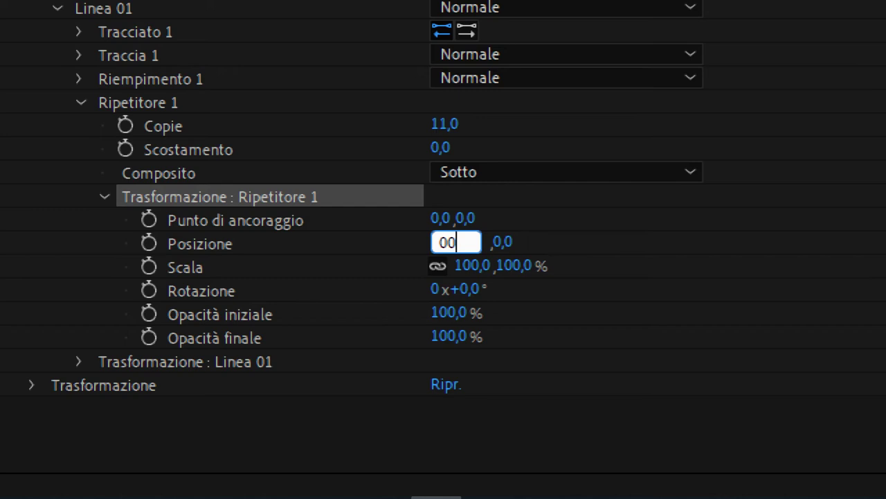
key(Return)
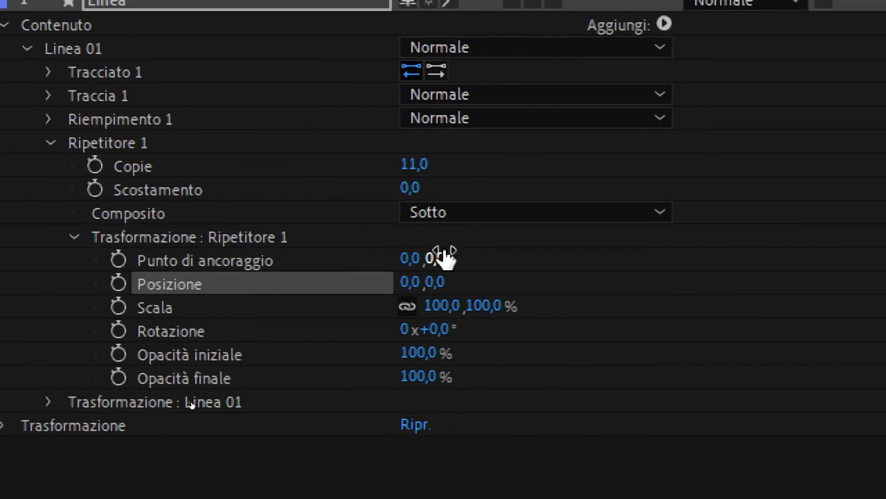
click(441, 281)
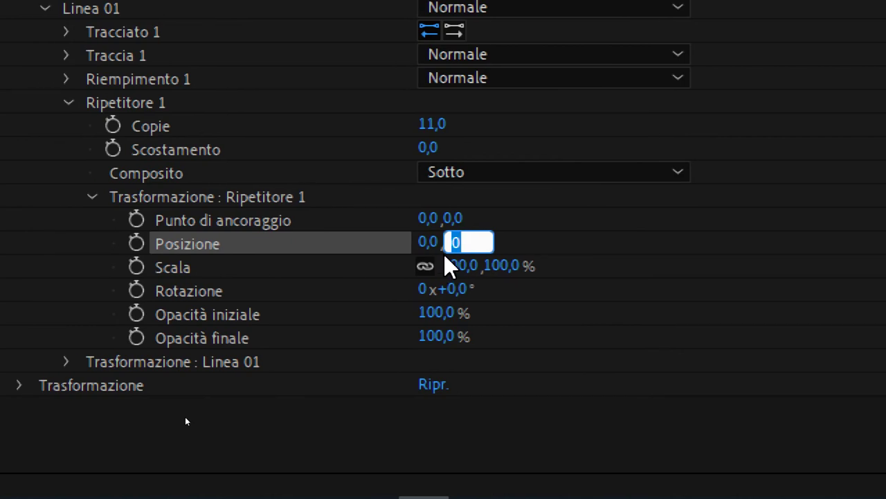
text(100)
key(Return)
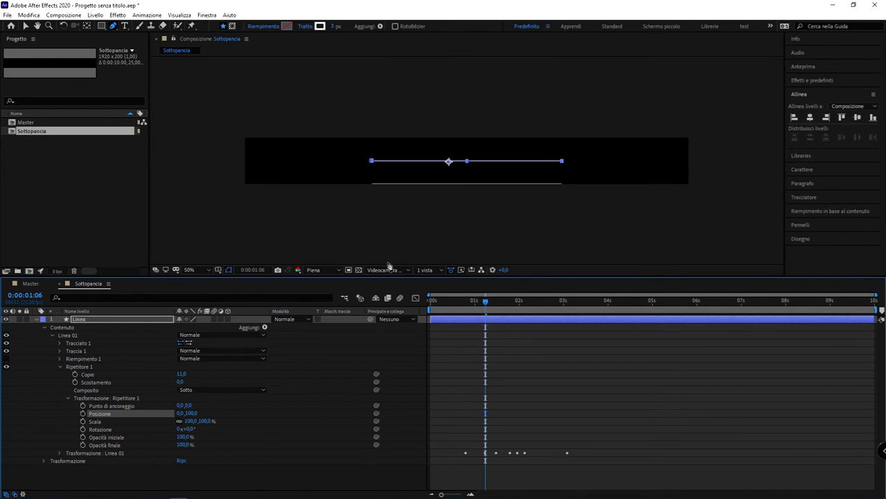
Step: Adjust the repeater Posizione to 0, 8 and view the composition at 100%
drag(190, 413, 149, 416)
click(189, 413)
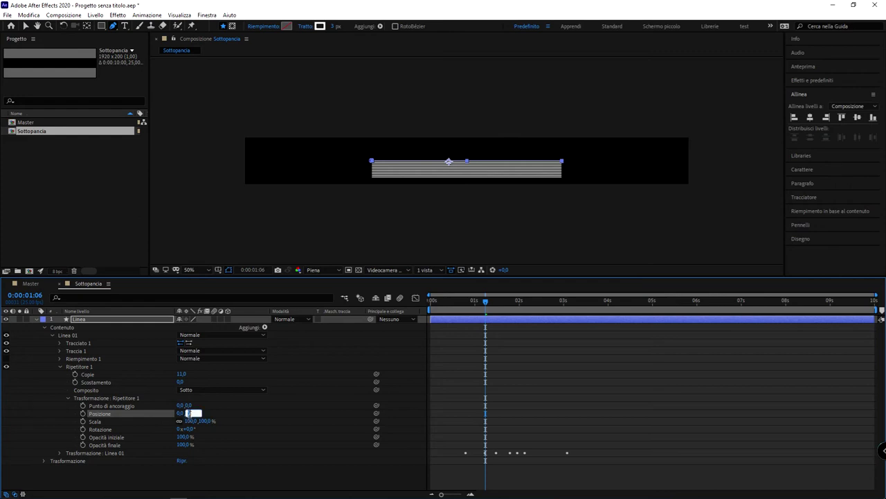
key(Return)
mouse_move(180, 413)
mouse_down()
mouse_move(306, 414)
mouse_move(205, 417)
mouse_up()
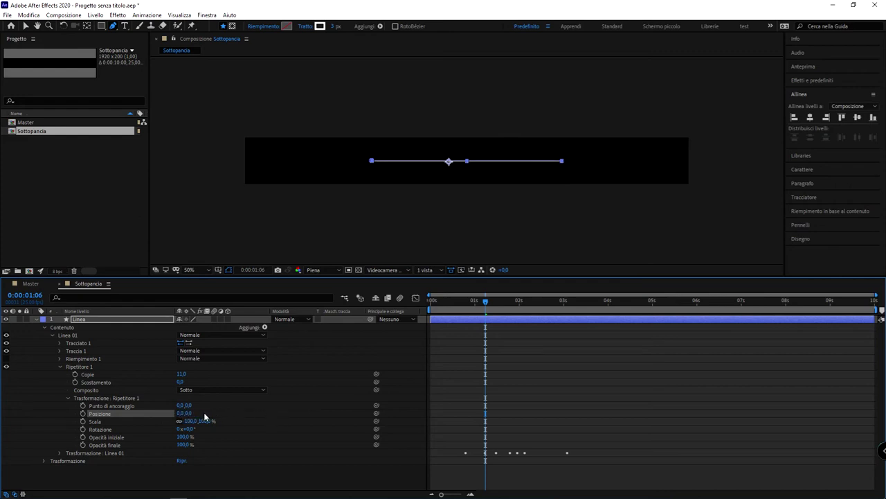
click(187, 414)
click(208, 415)
drag(186, 414, 192, 414)
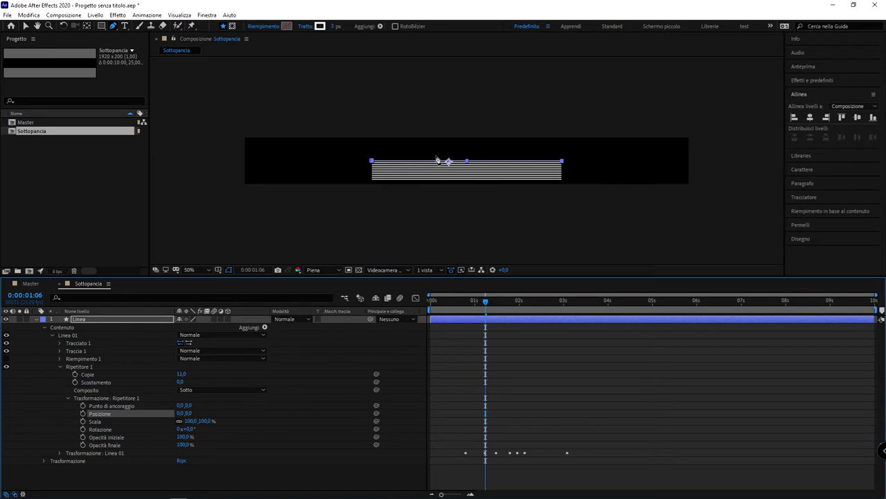
key(slash)
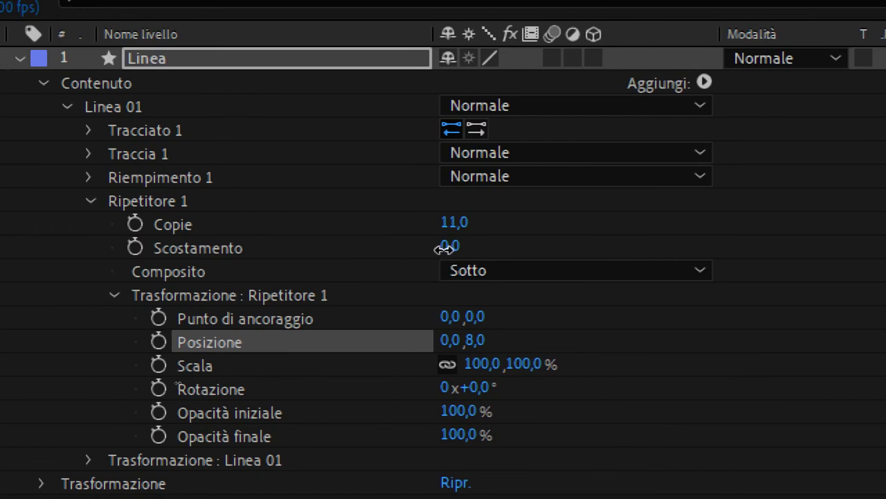
Step: Try repeater offsets of -6 and -7, settle on -5, then select Linea 01
click(538, 252)
text(-6)
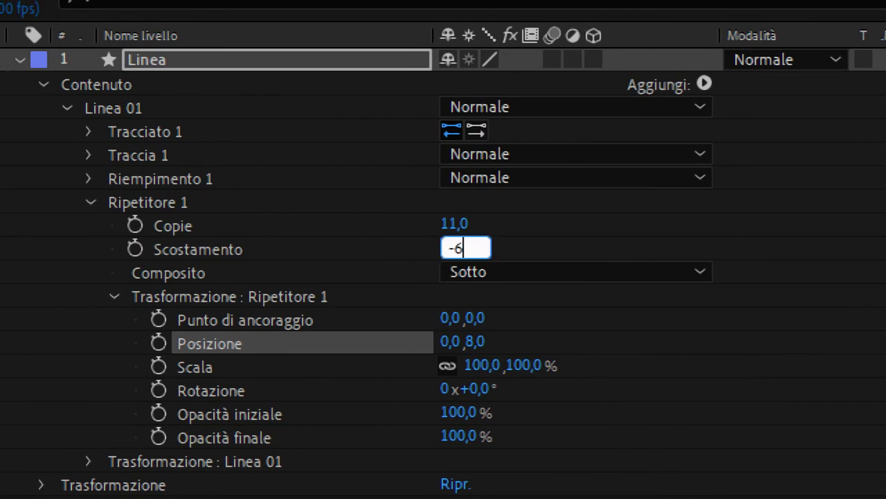
key(Return)
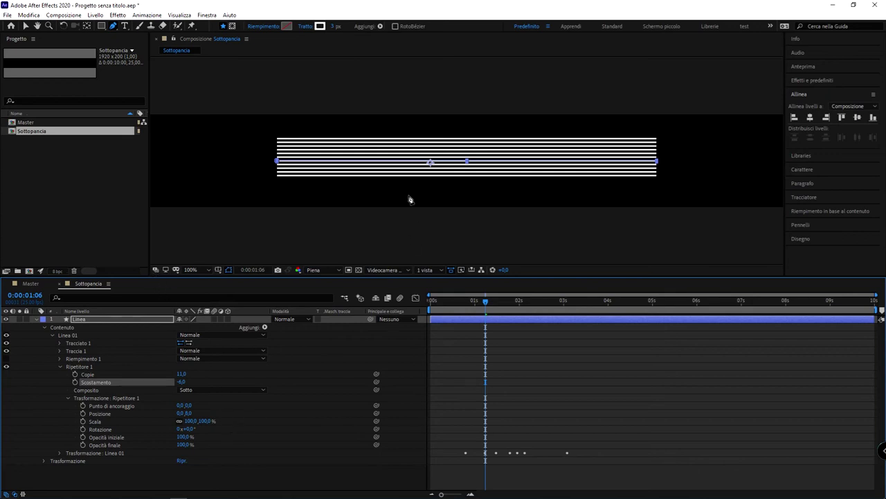
click(182, 382)
text(-7)
key(Return)
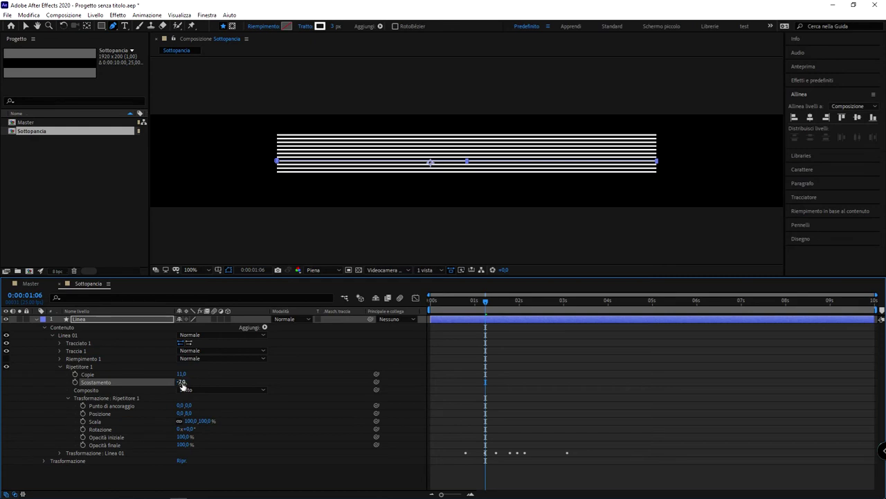
click(181, 382)
text(-5)
key(Return)
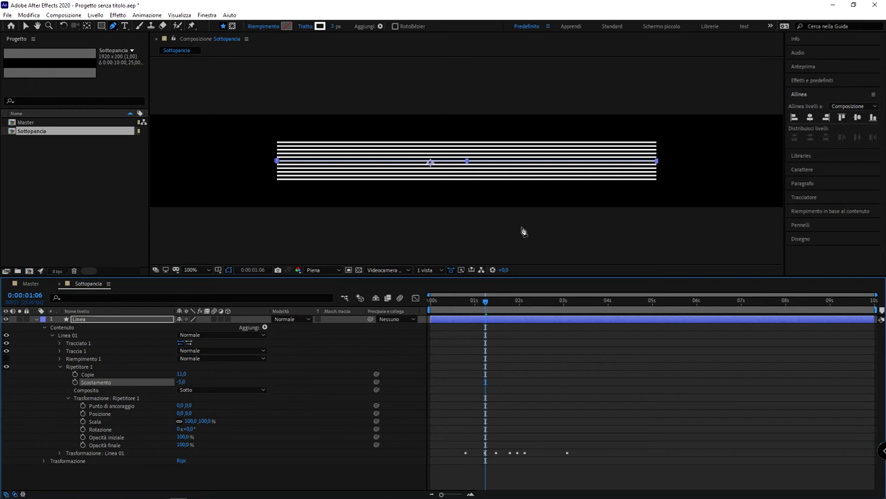
key(period)
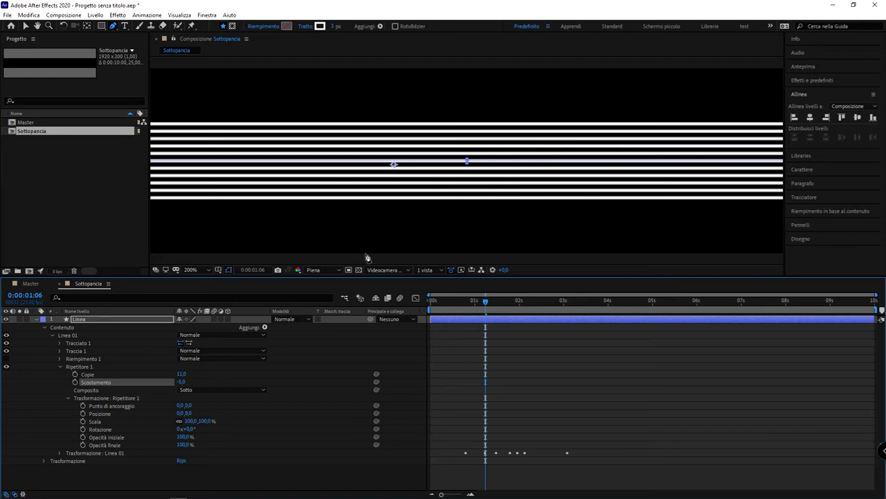
click(114, 375)
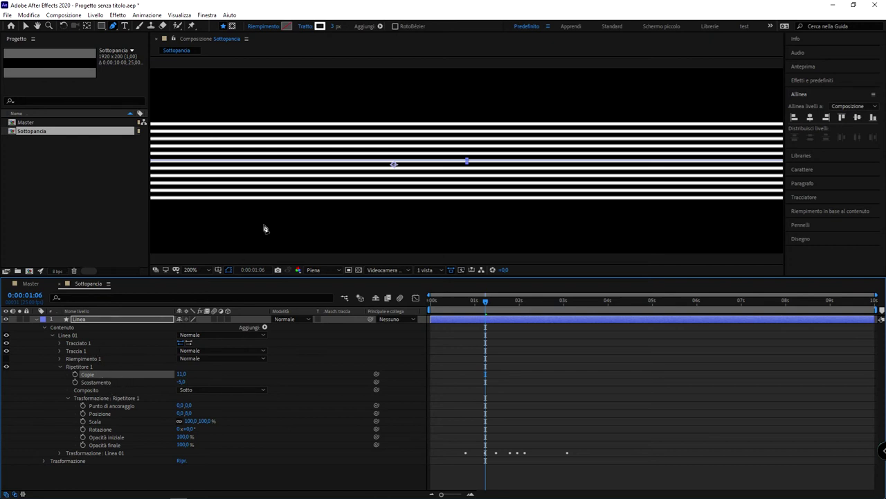
click(84, 335)
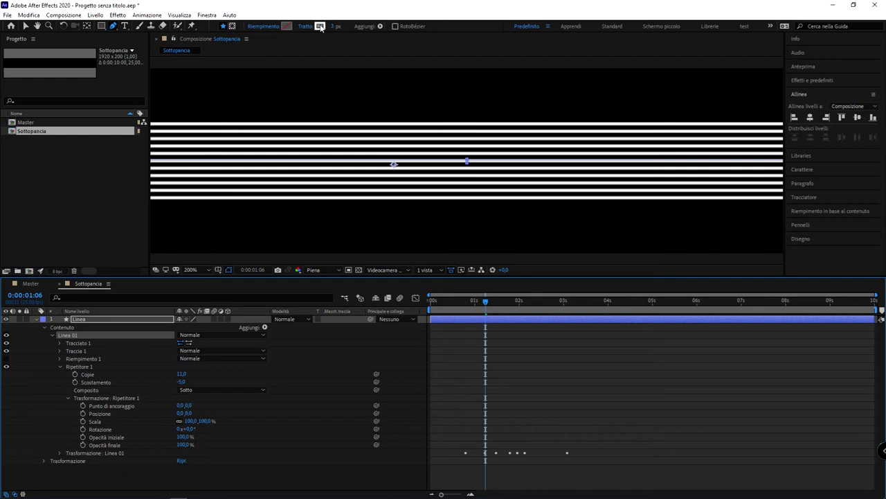
Step: Change the Linea stroke colour from white to bright cyan and rewind to check
click(321, 28)
drag(461, 229, 461, 249)
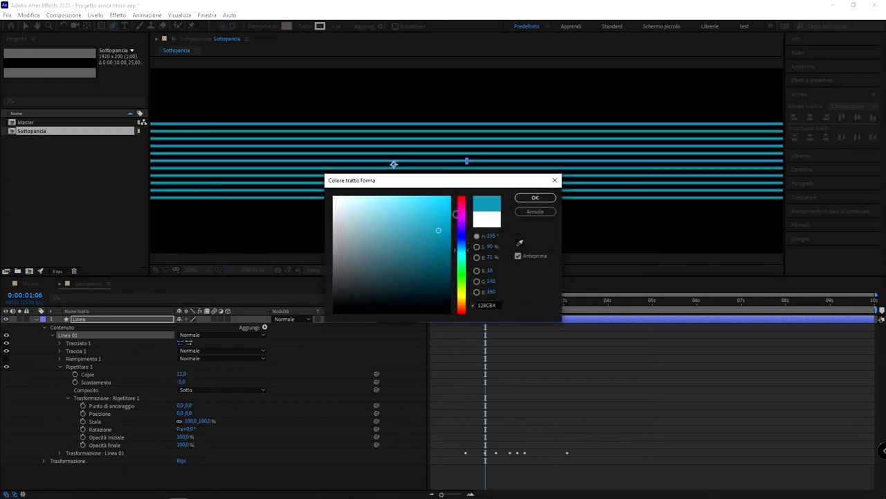
drag(462, 218, 461, 260)
click(534, 197)
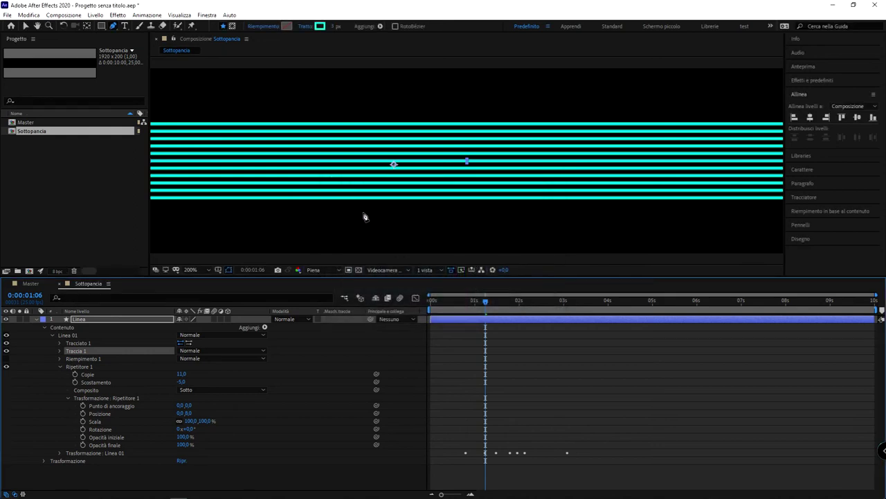
scroll(515, 205, down, 3)
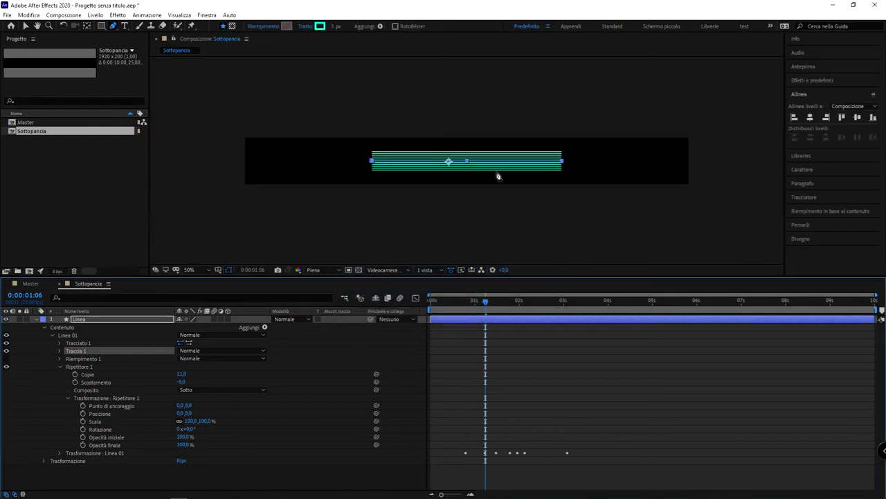
click(477, 361)
mouse_move(485, 302)
mouse_down()
mouse_move(451, 302)
mouse_move(492, 310)
mouse_move(474, 300)
mouse_move(552, 302)
mouse_move(483, 300)
mouse_up()
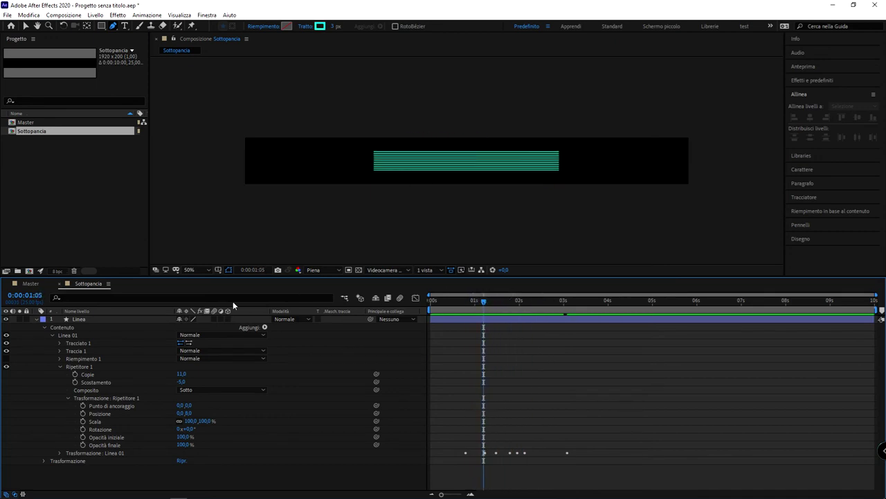
Step: Set the Linea stroke width to 1 px, preview the animation, then change it to 2 px
click(83, 333)
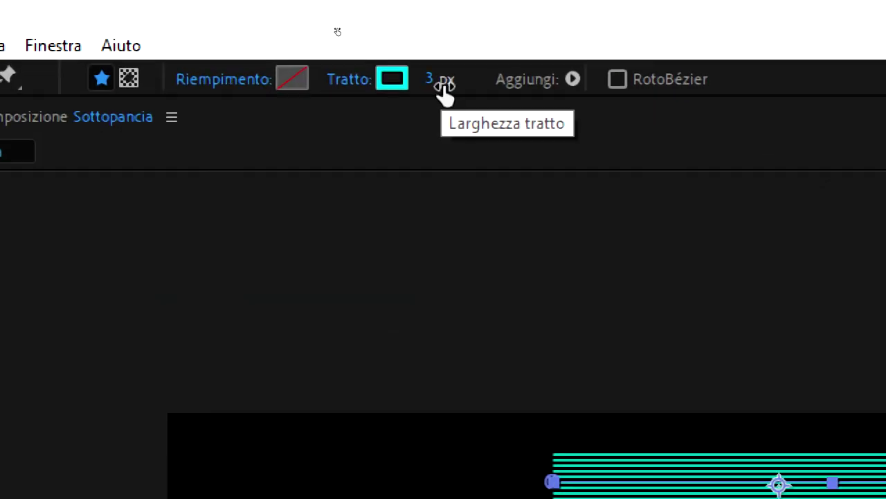
click(442, 82)
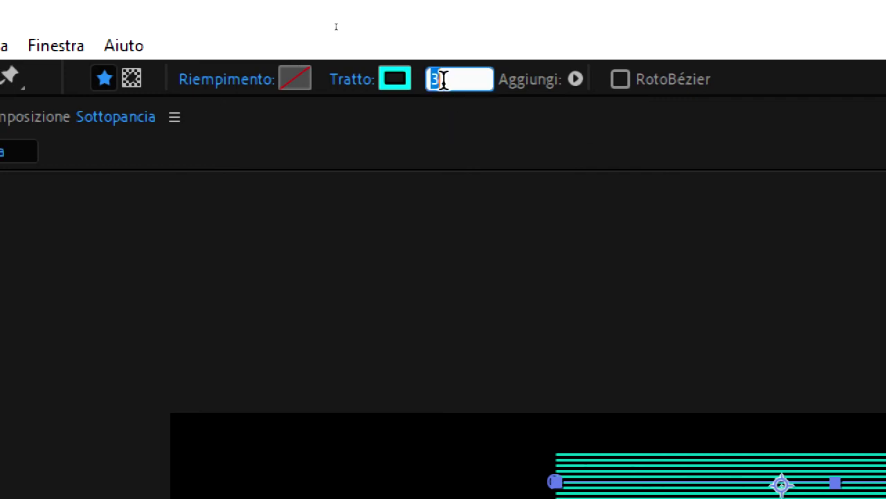
text(1)
key(Return)
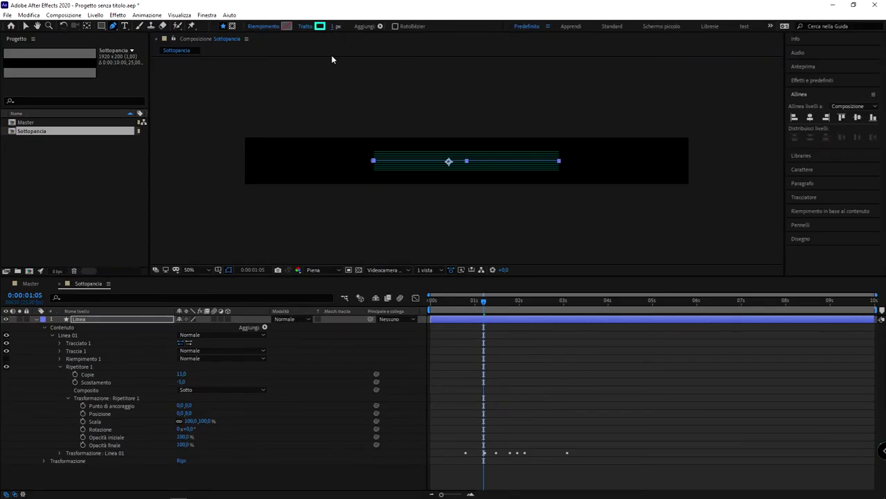
click(439, 224)
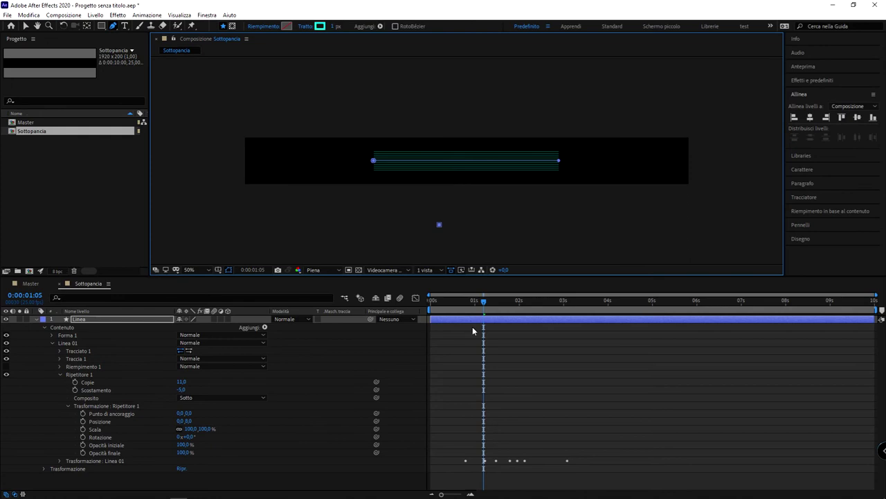
key(space)
drag(529, 315, 495, 313)
click(336, 28)
drag(336, 27, 331, 33)
click(331, 27)
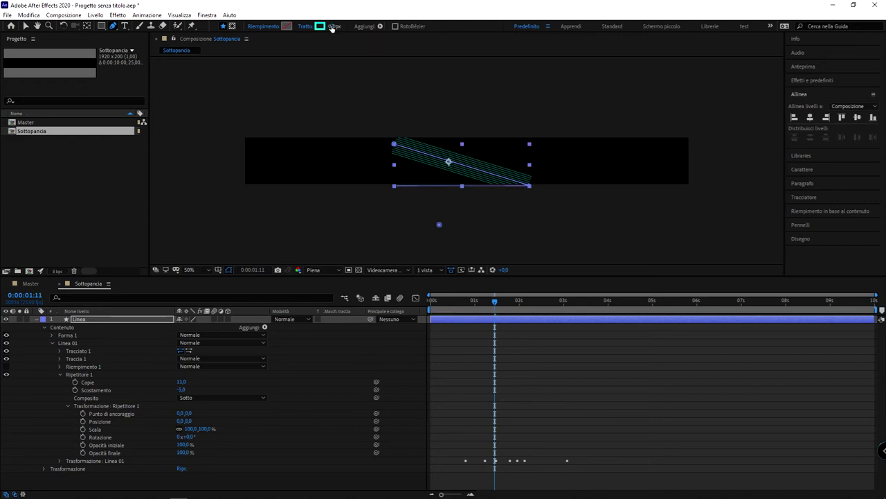
text(2)
key(Return)
Step: Draw a stray straight pen path across the frame and select the shape layer
click(348, 63)
click(403, 226)
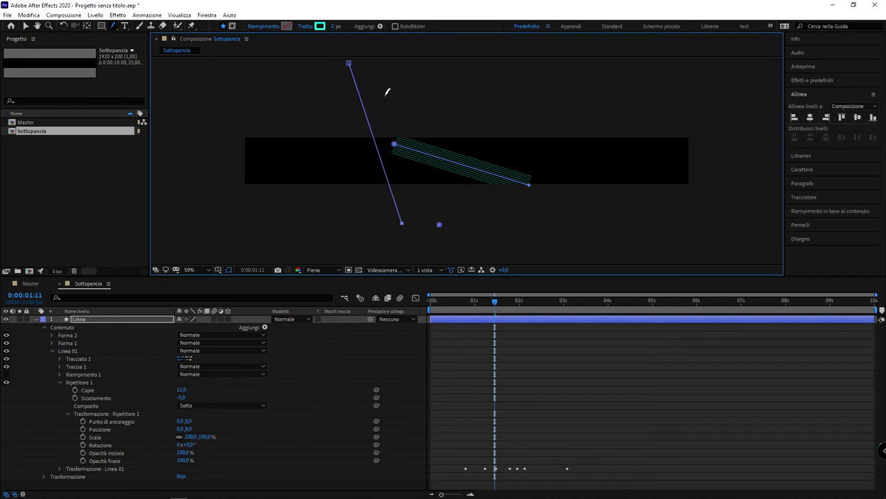
key(v)
drag(388, 95, 315, 107)
Step: Delete the Linea layer, undo it, then remove the stray Forma 2 and Forma 1 paths
key(Delete)
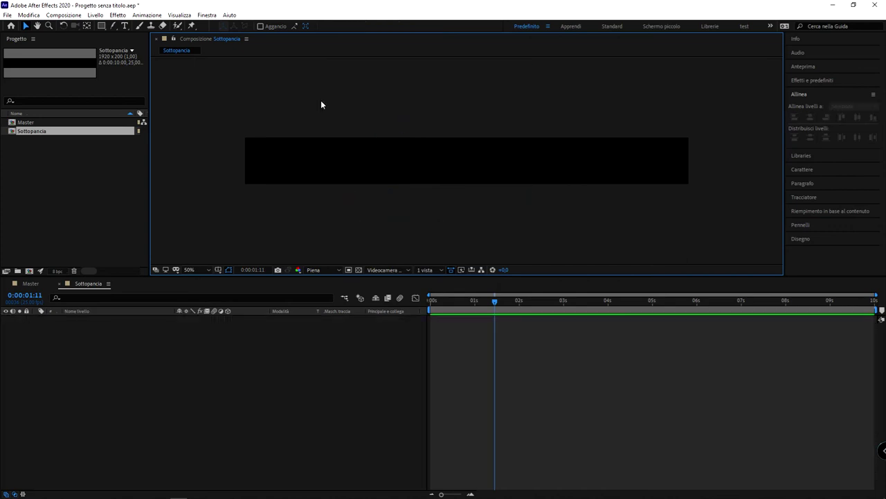
key(ctrl+z)
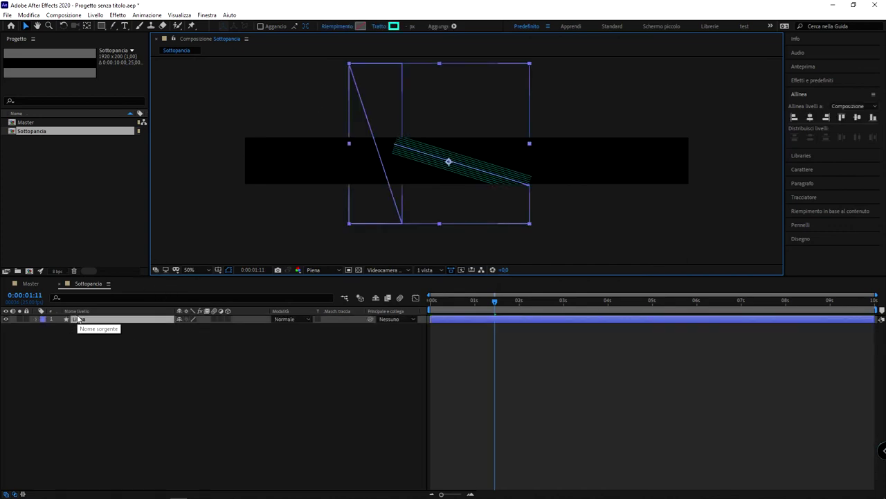
click(37, 320)
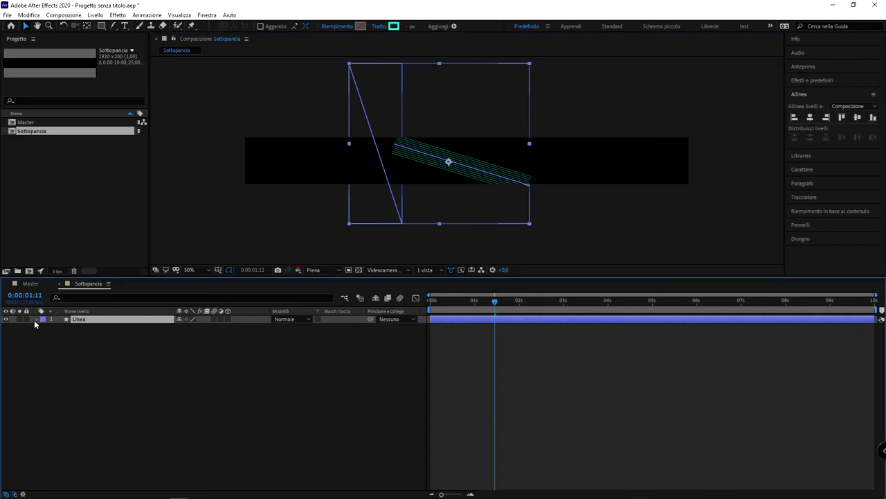
click(45, 329)
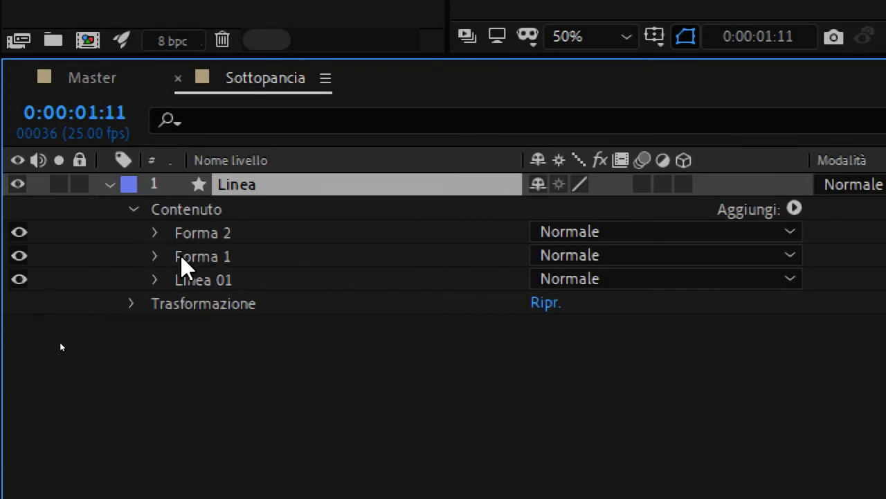
click(67, 335)
key(Delete)
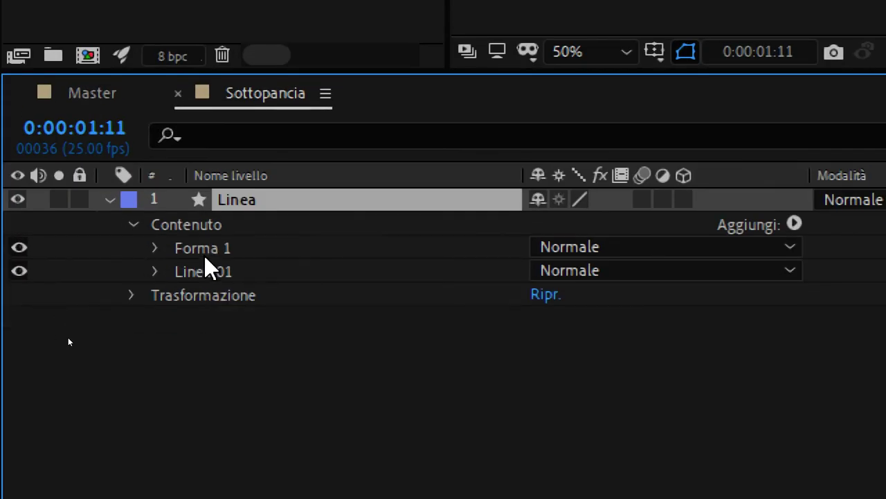
click(215, 251)
key(Delete)
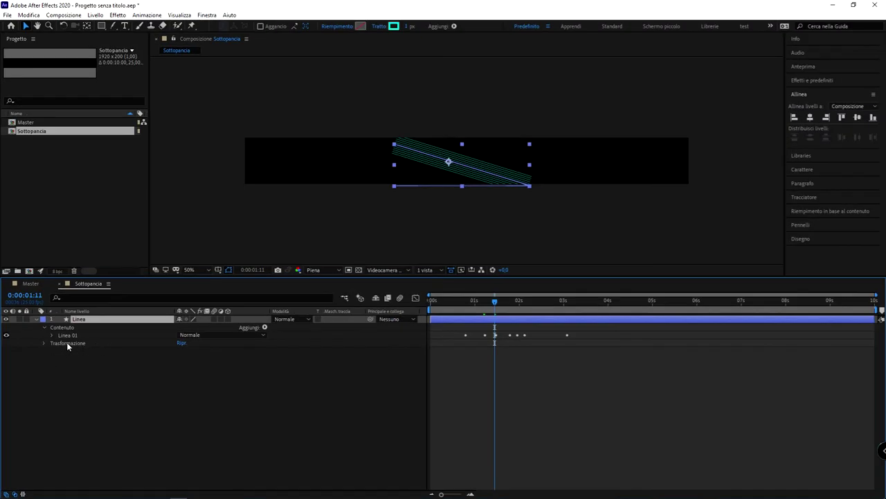
Step: Select Linea 01 and scrub from 1:00 to 2:23 to preview the line animation
click(67, 335)
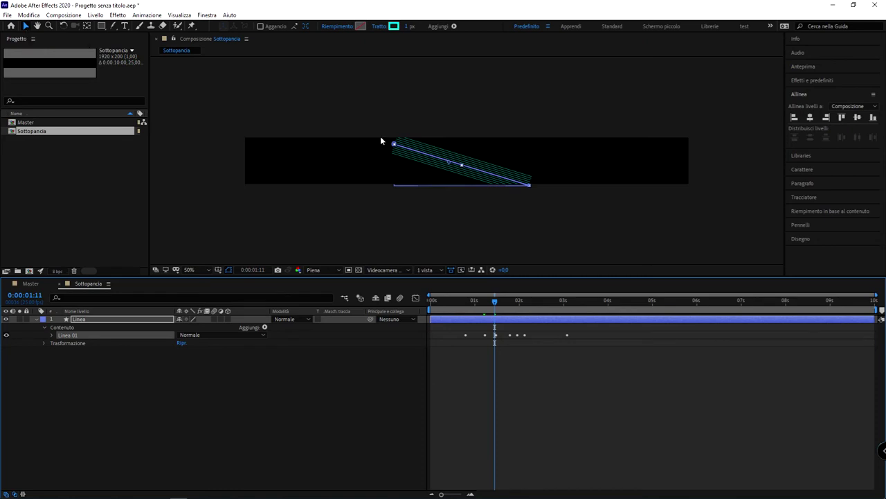
click(497, 171)
click(431, 202)
scroll(431, 202, up, 2)
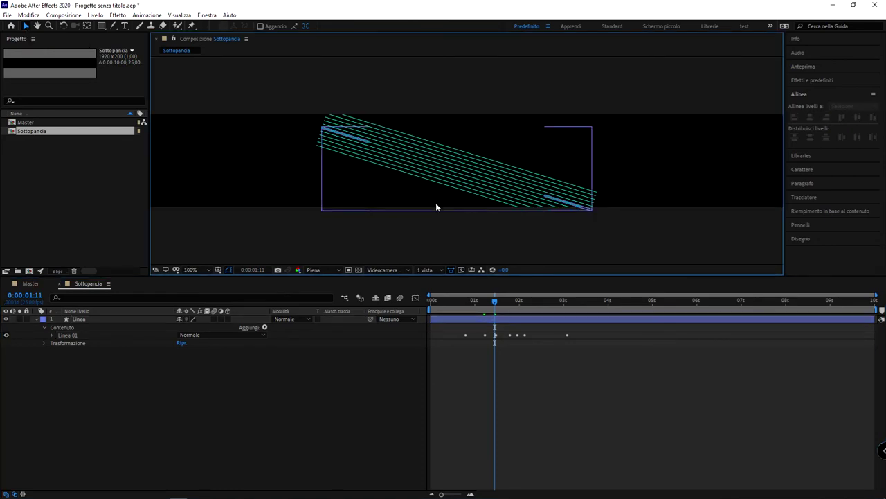
click(475, 299)
mouse_move(479, 299)
mouse_down()
mouse_move(558, 315)
mouse_move(485, 302)
mouse_up()
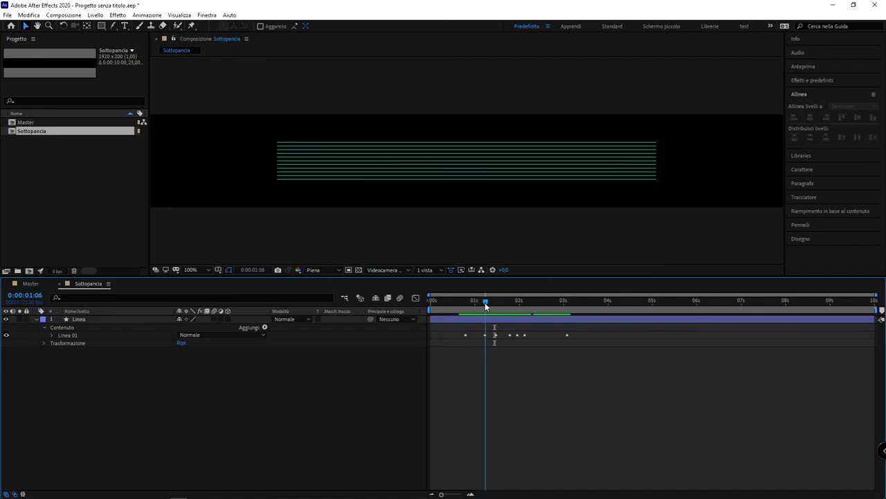
Step: Set the Linea 01 repeater to 7 copies and change its Scostamento to -3
click(75, 335)
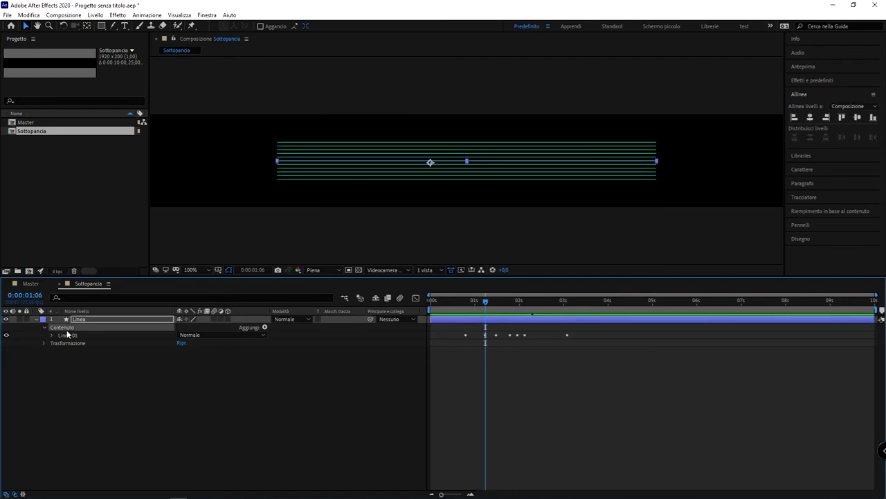
click(44, 335)
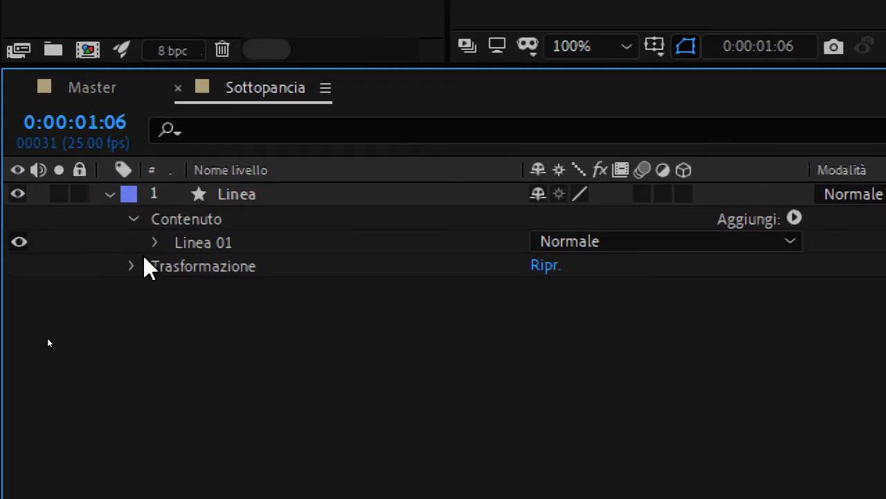
click(52, 333)
click(52, 333)
click(155, 255)
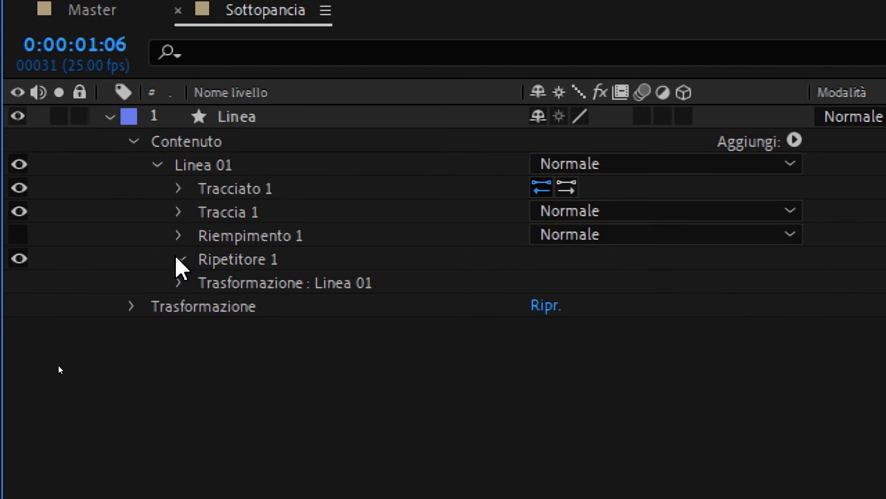
click(178, 270)
click(457, 242)
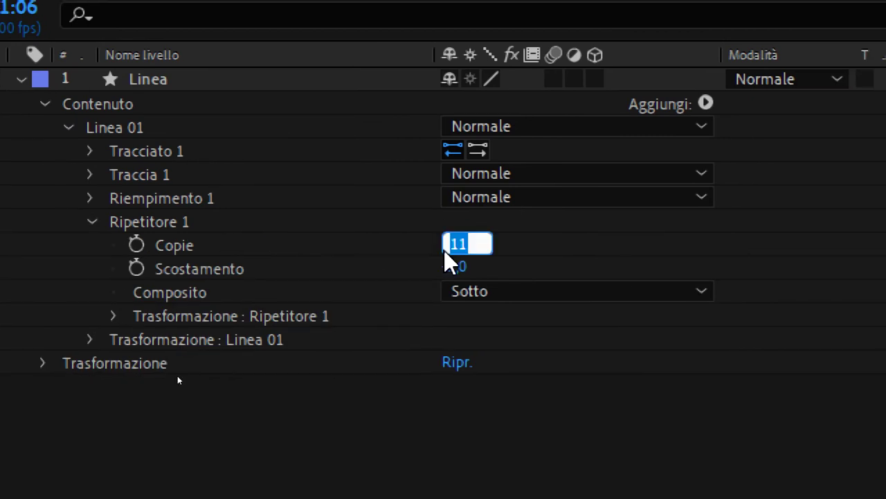
text(7)
key(Return)
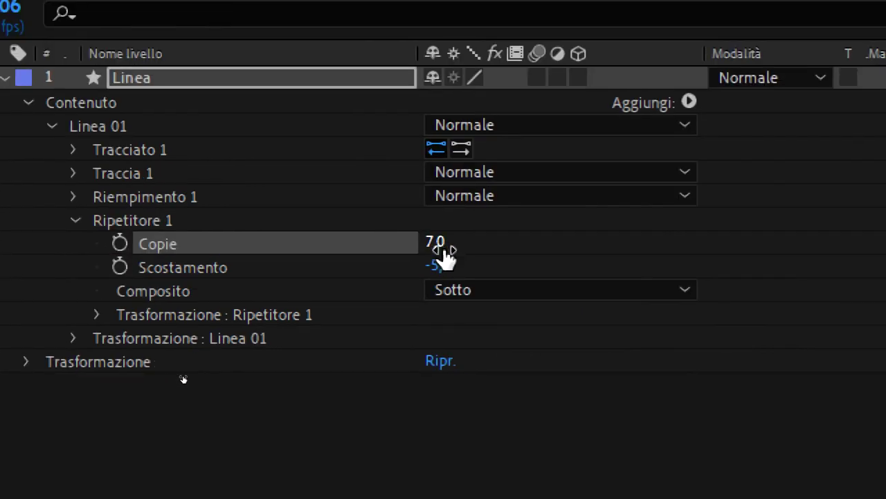
click(443, 259)
text(-1)
key(Return)
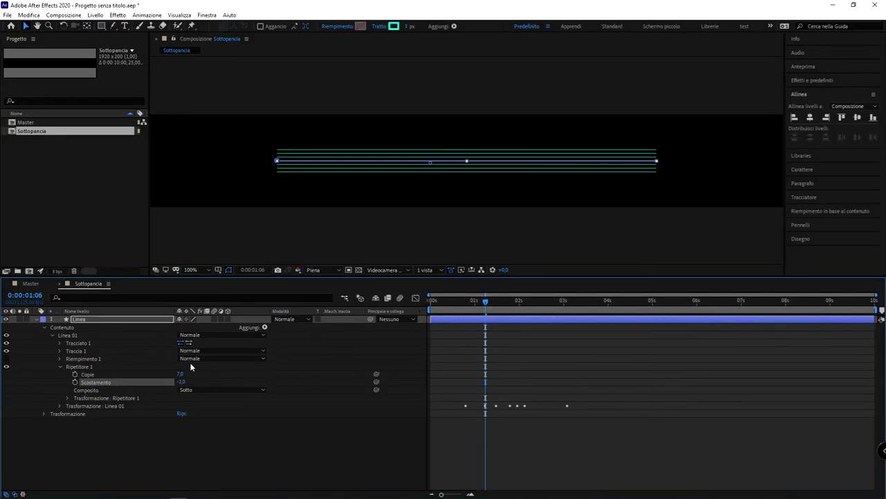
Step: Fit the composition in view and preview the smaller line bundle from frame 1:04
click(246, 433)
drag(485, 303, 565, 310)
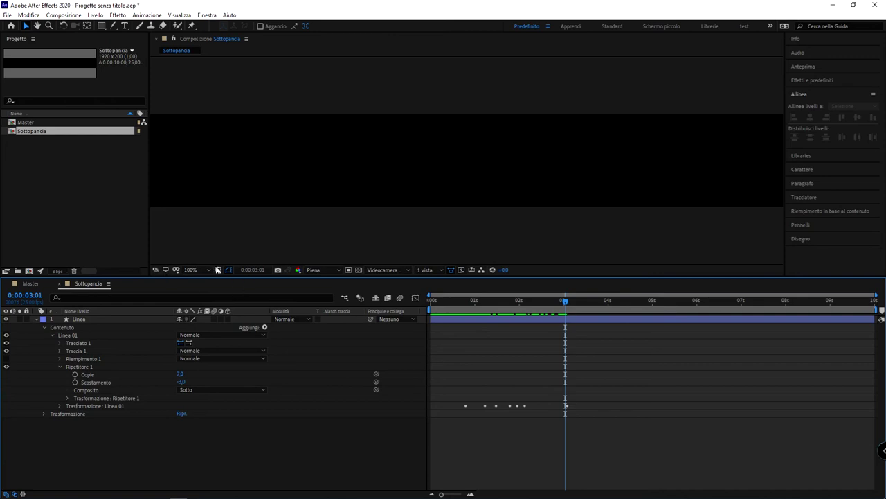
click(195, 269)
click(205, 292)
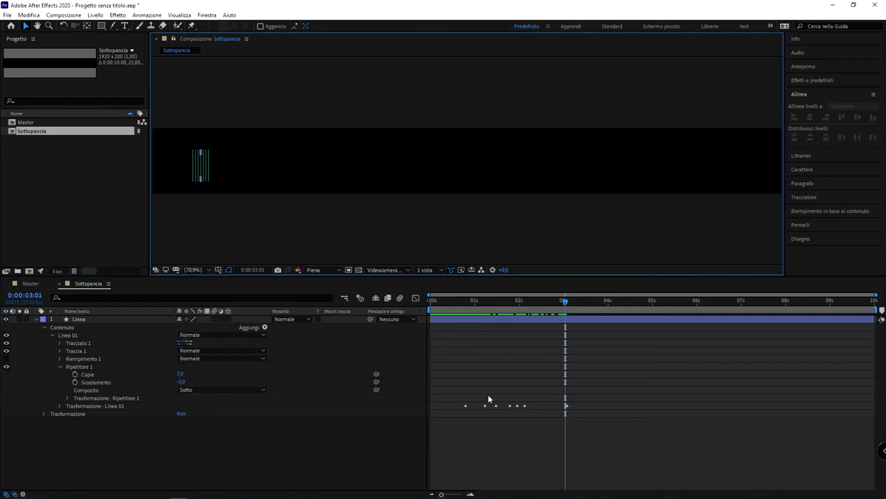
key(space)
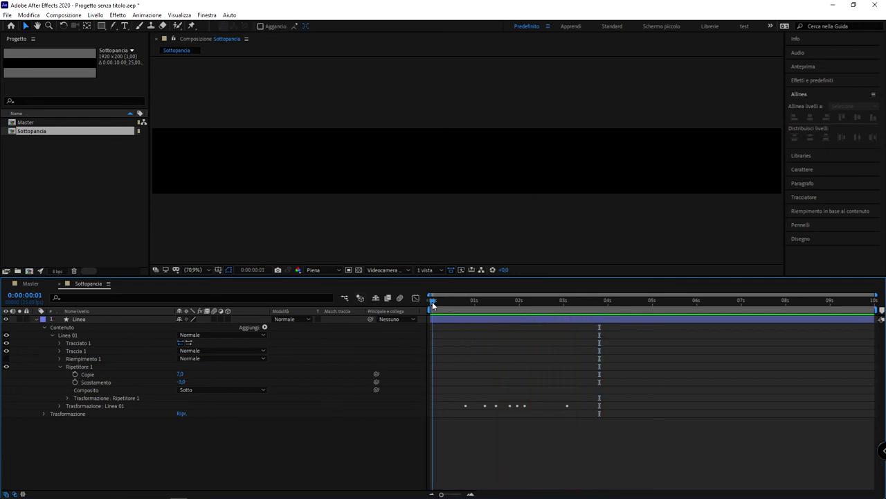
click(483, 302)
drag(488, 302, 570, 316)
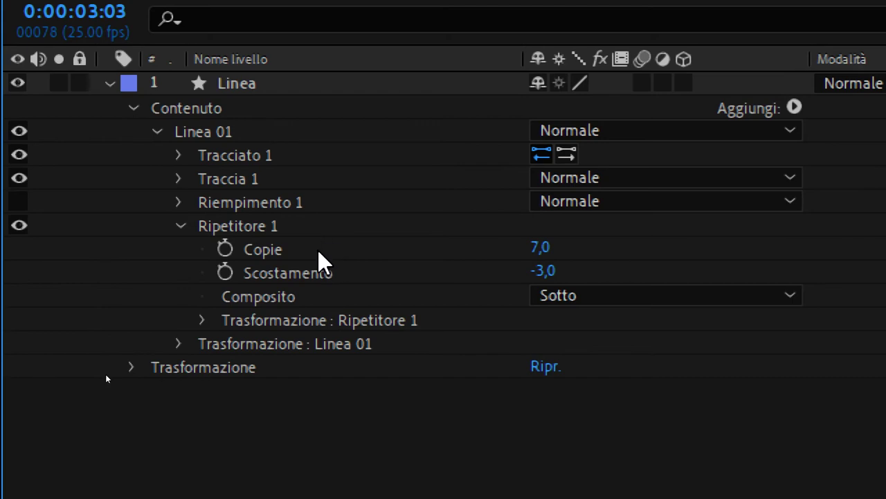
click(315, 320)
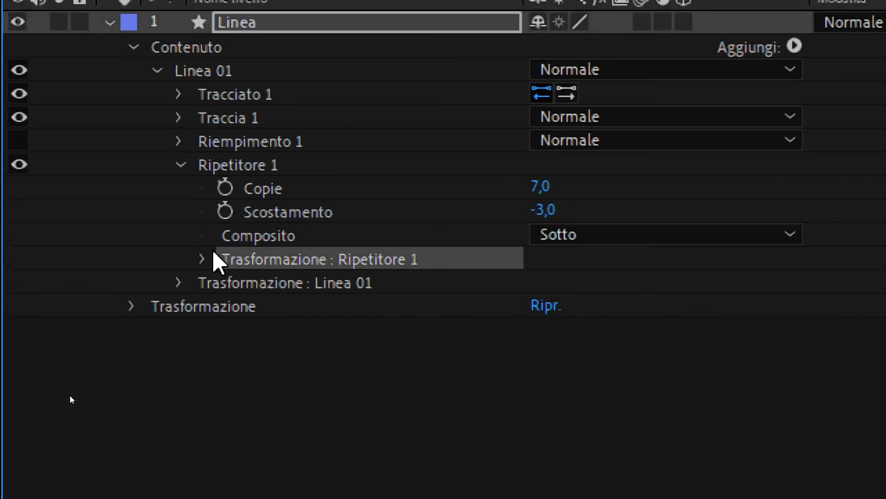
click(211, 256)
Step: Keyframe the repeater's Rotazione at 1° per copy
click(367, 292)
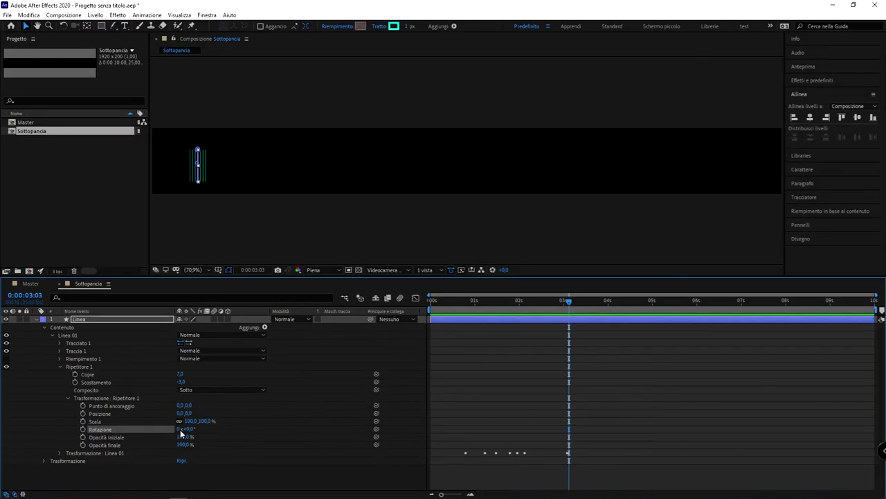
click(84, 429)
click(187, 429)
text(1)
key(Return)
Step: Adjust the repeater Posizione so the seven teal lines cross in an hourglass
scroll(198, 165, up, 1)
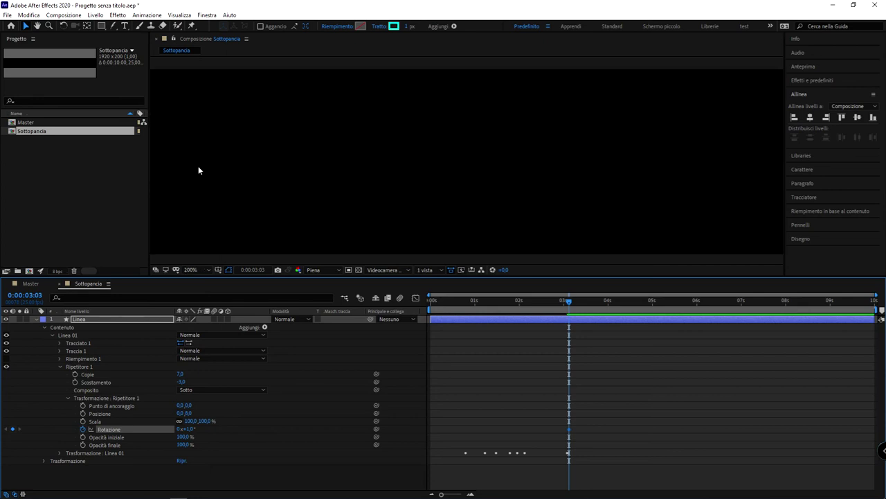
drag(198, 166, 487, 143)
scroll(468, 166, up, 1)
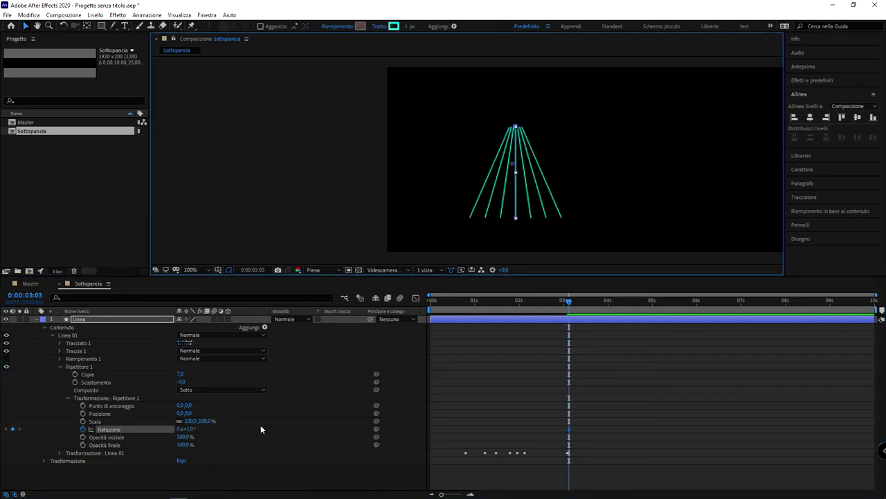
mouse_move(184, 413)
mouse_down()
mouse_move(199, 420)
mouse_move(176, 427)
mouse_up()
click(189, 412)
text(0)
key(Return)
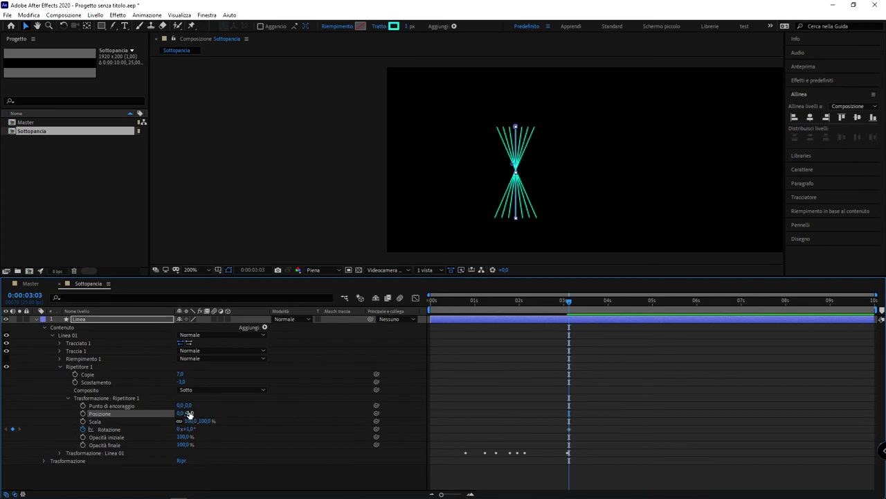
Step: Add a repeater Rotazione keyframe of 0° at 1:23
click(568, 302)
scroll(540, 199, down, 4)
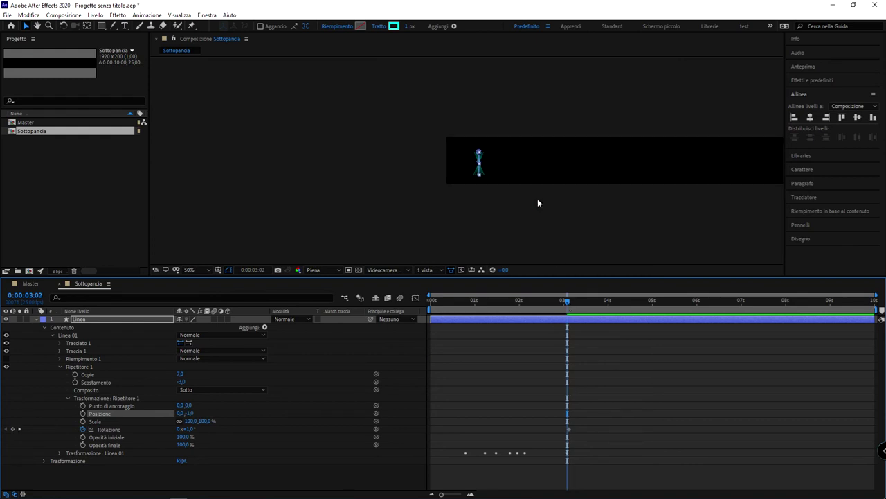
drag(428, 177, 432, 182)
click(293, 132)
mouse_move(528, 302)
mouse_down()
mouse_move(463, 300)
mouse_move(516, 305)
mouse_up()
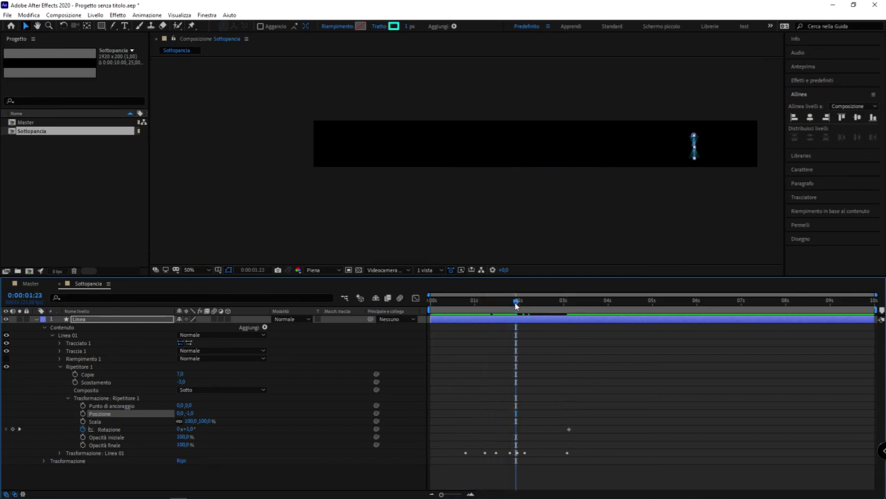
click(12, 429)
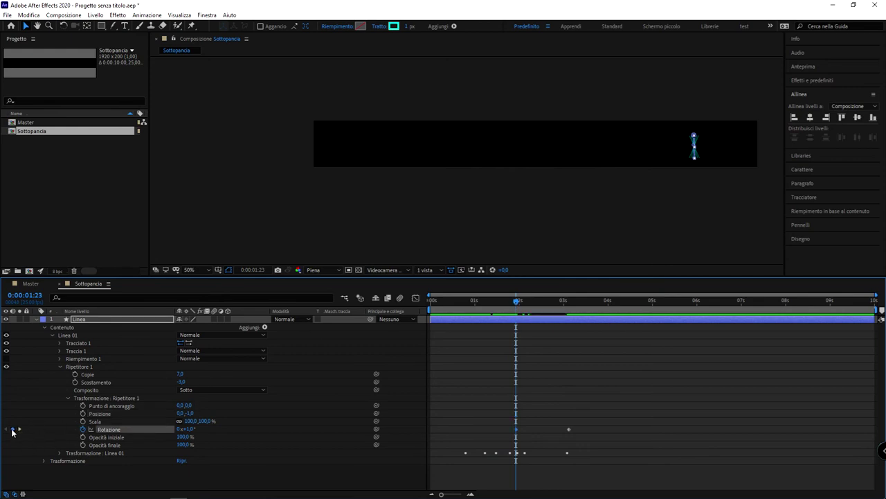
click(189, 429)
text(0)
key(Return)
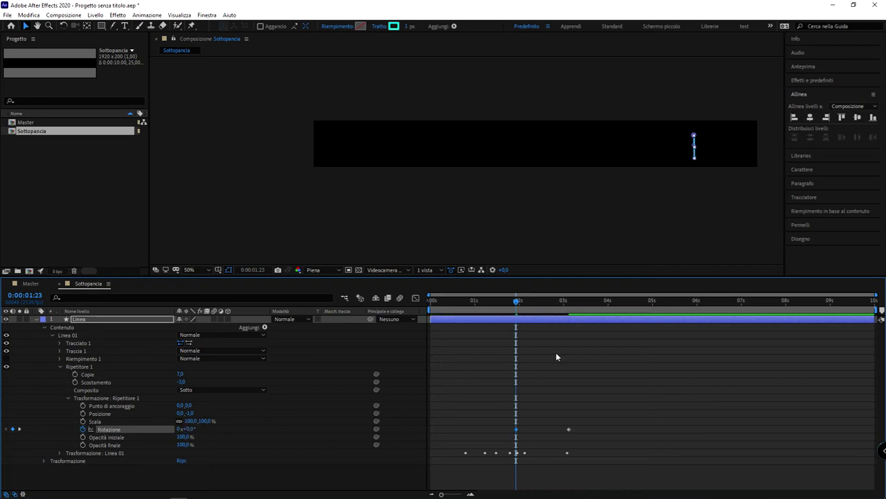
Step: Scrub and play the preview between 1:15 and 3:02 to watch the lines fan open
click(723, 146)
scroll(662, 169, up, 2)
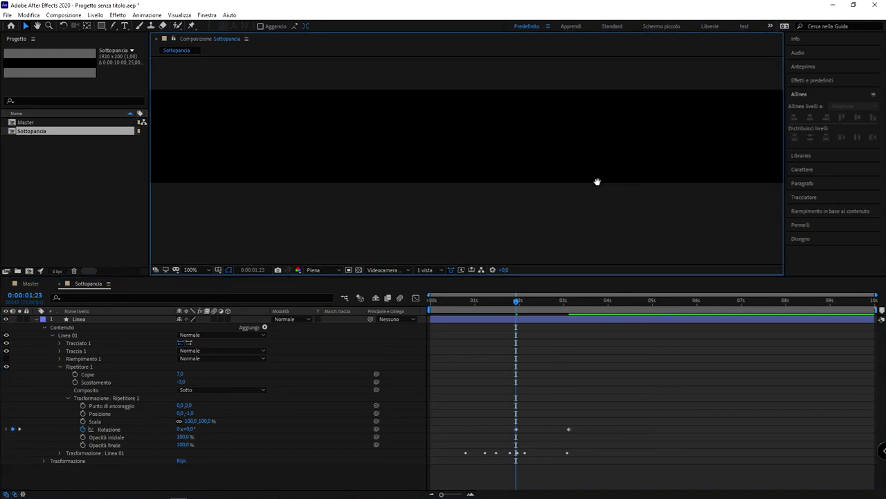
drag(662, 169, 291, 195)
key(period)
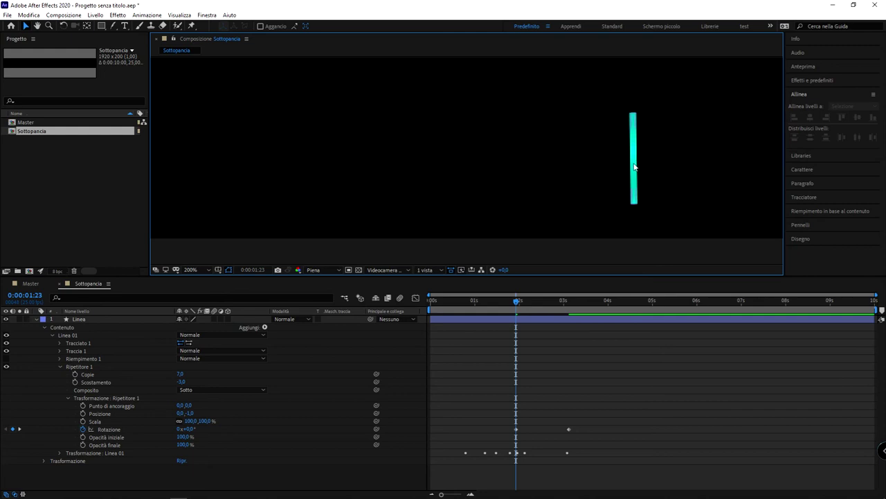
key(comma)
mouse_move(516, 301)
mouse_down()
mouse_move(539, 303)
mouse_move(506, 300)
mouse_move(523, 303)
mouse_up()
key(space)
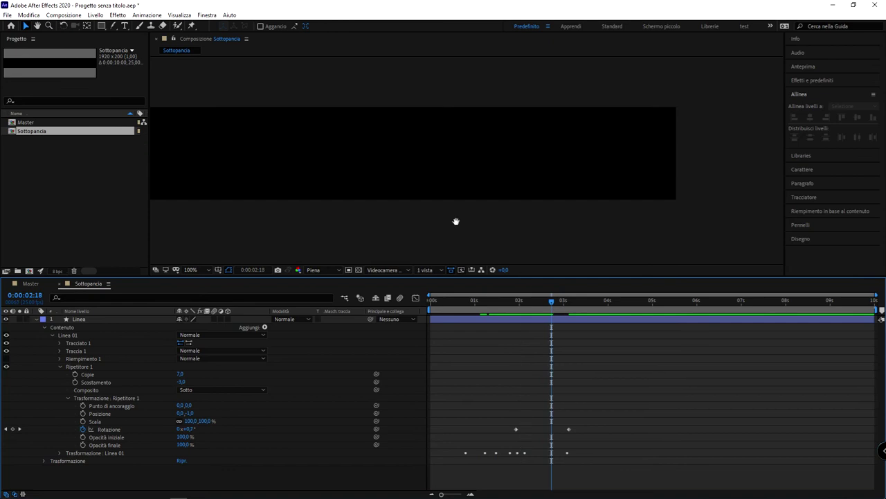
drag(455, 221, 700, 210)
click(566, 302)
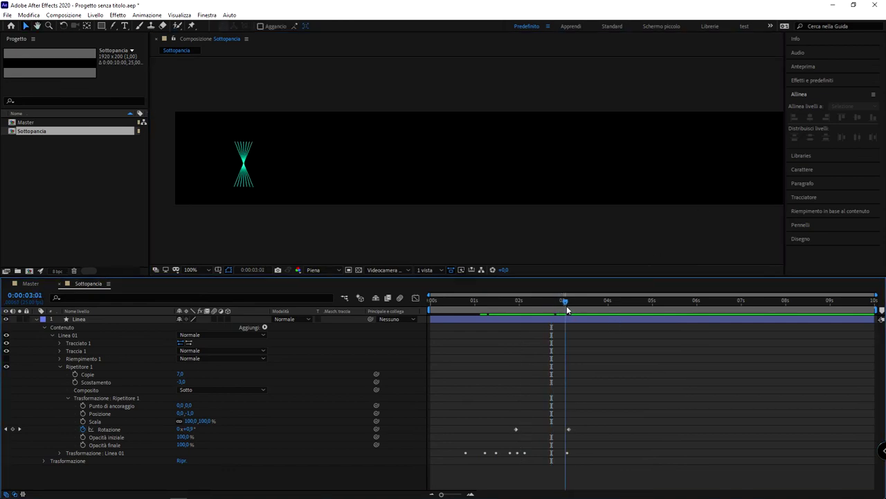
drag(566, 310, 568, 309)
drag(339, 206, 431, 200)
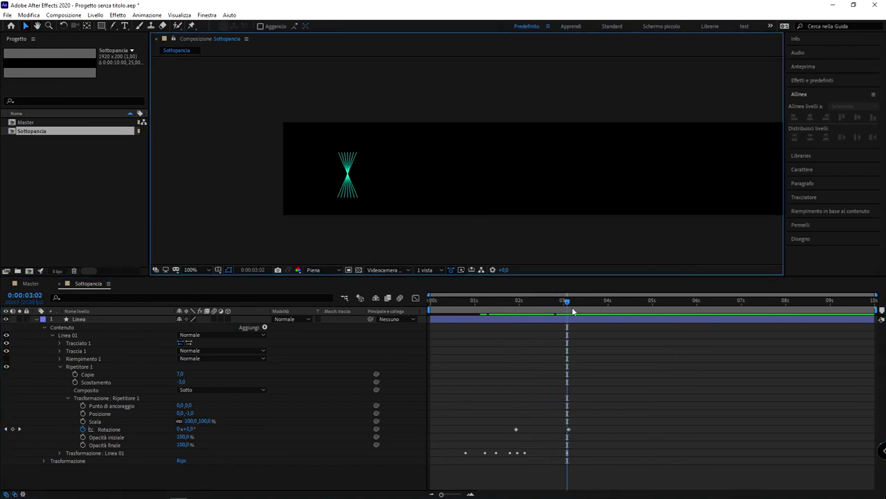
drag(572, 311, 502, 309)
key(space)
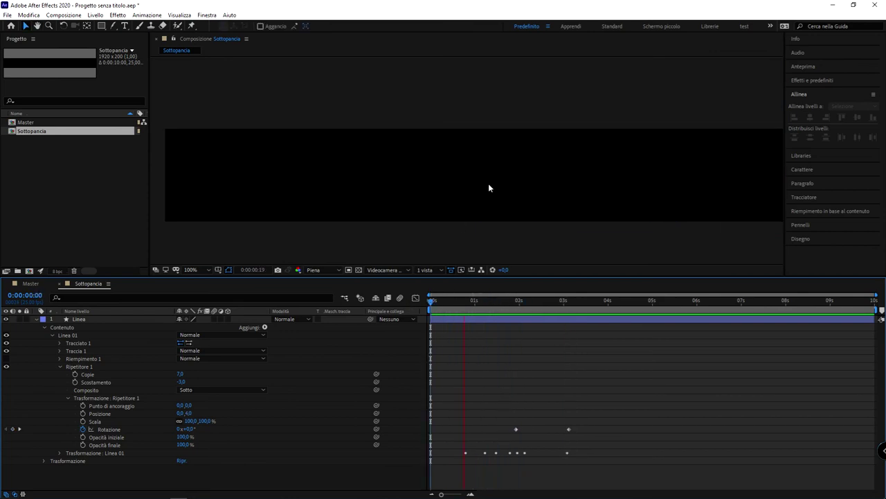
Step: Fit the view, play the burst and stop at 3:21, then return to the Selection tool
click(193, 269)
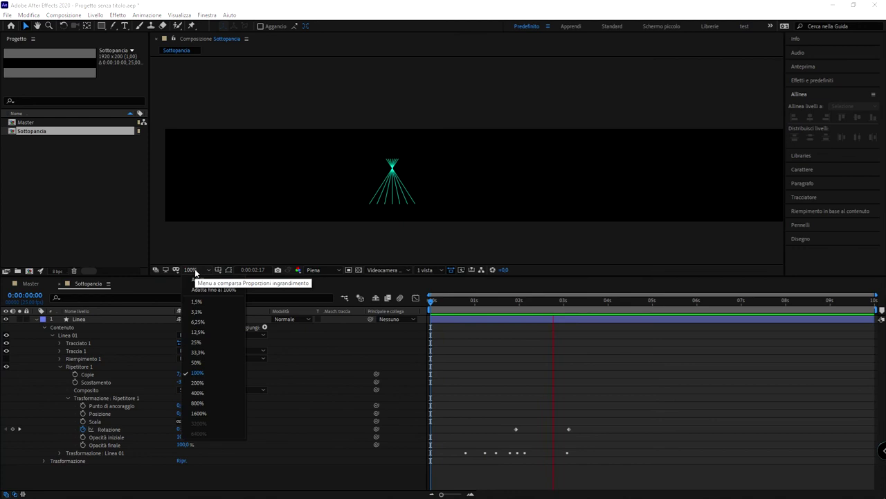
click(211, 288)
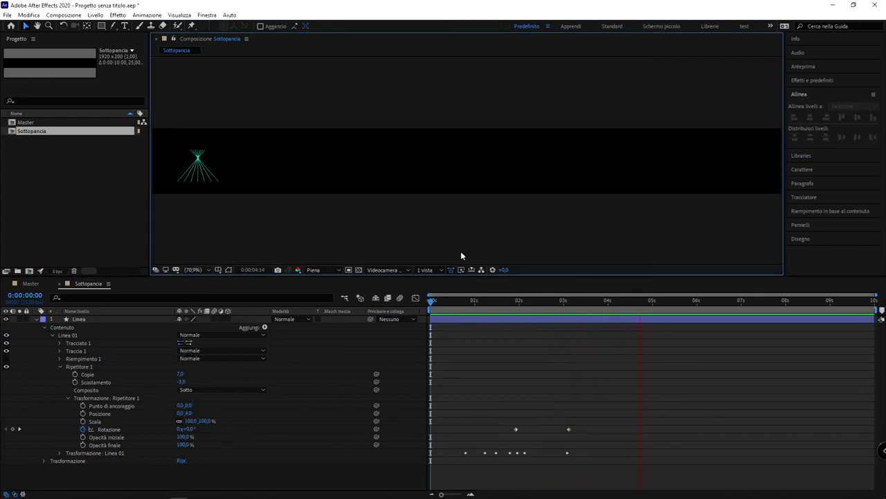
click(437, 313)
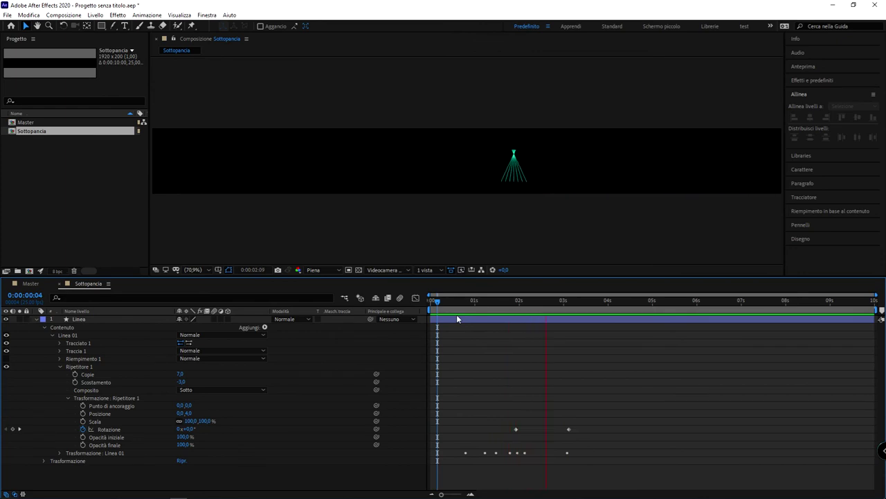
key(space)
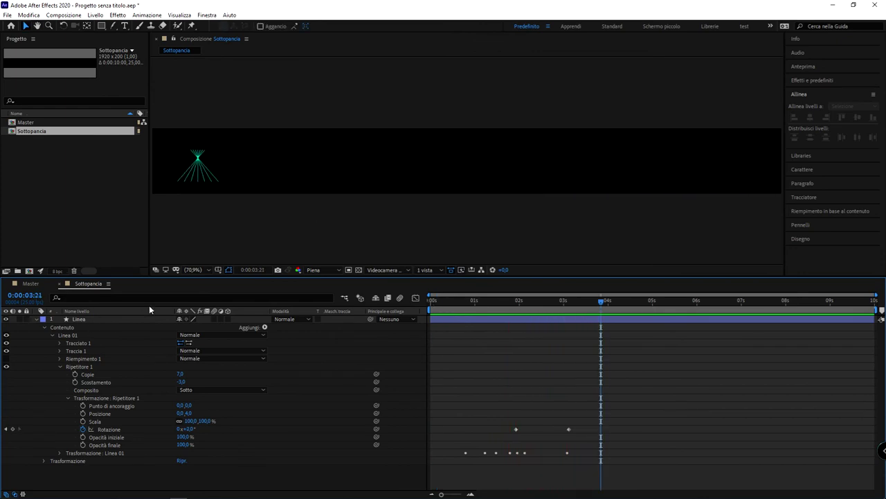
scroll(236, 160, up, 3)
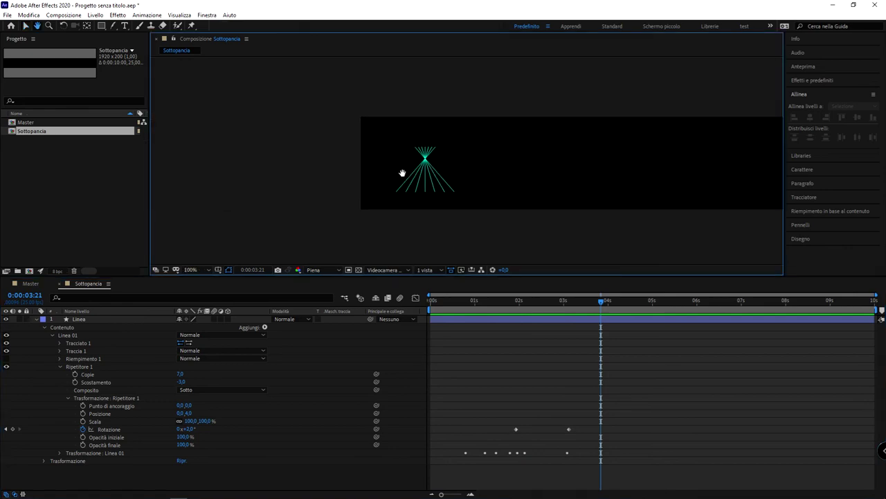
key(v)
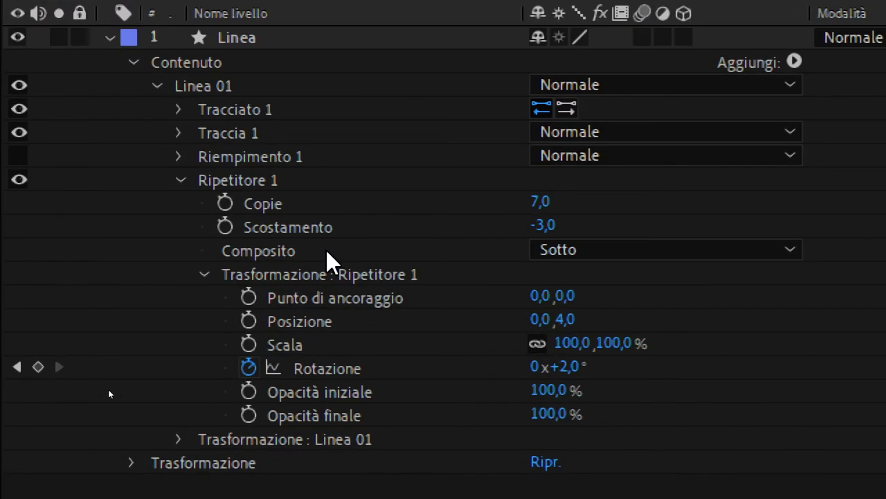
Step: Set Ripetitore 1's anchor point X to 207, check the burst at 4:19, and collapse Linea
click(368, 253)
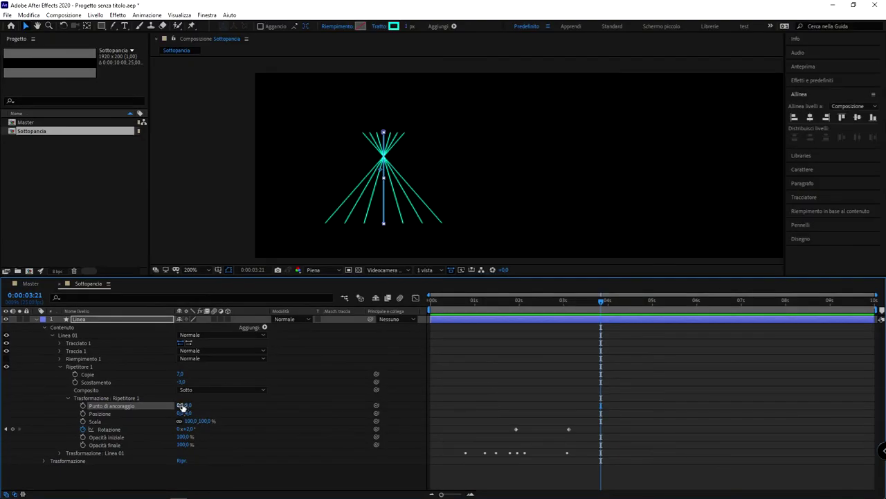
mouse_move(181, 407)
mouse_down()
mouse_move(358, 421)
mouse_move(293, 420)
mouse_up()
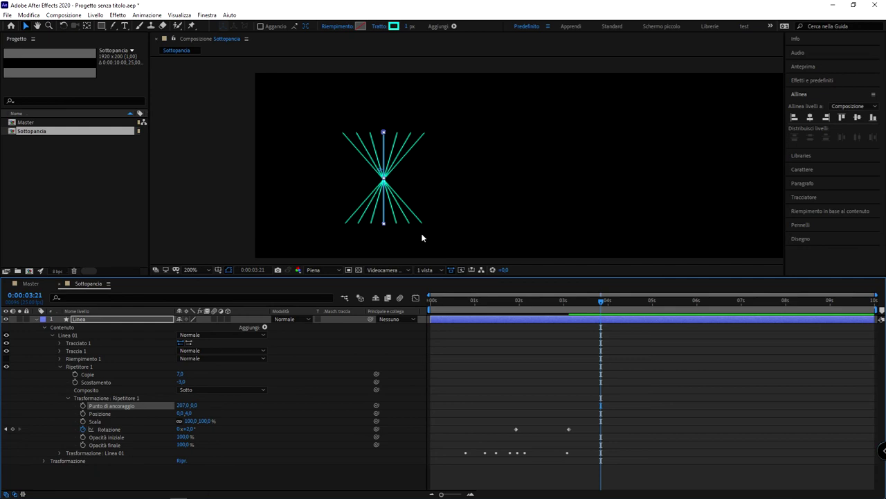
drag(497, 313, 641, 317)
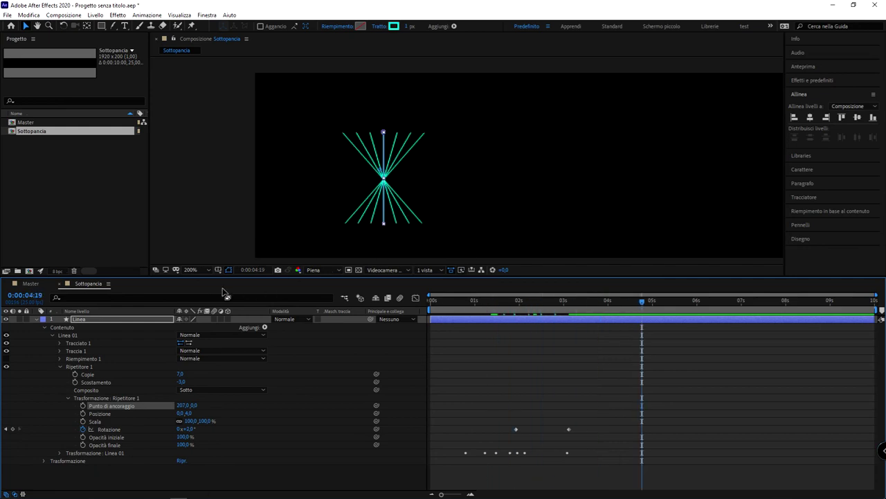
click(82, 322)
click(40, 320)
Step: Deselect layers, dismiss stray prompts, and fit the whole composition in the viewer
click(117, 348)
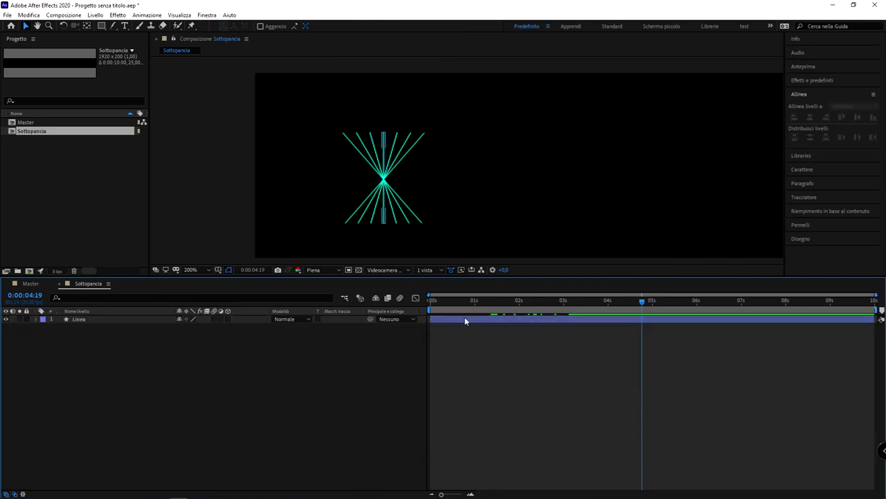
click(261, 266)
click(261, 269)
key(Escape)
click(252, 270)
key(Escape)
click(201, 270)
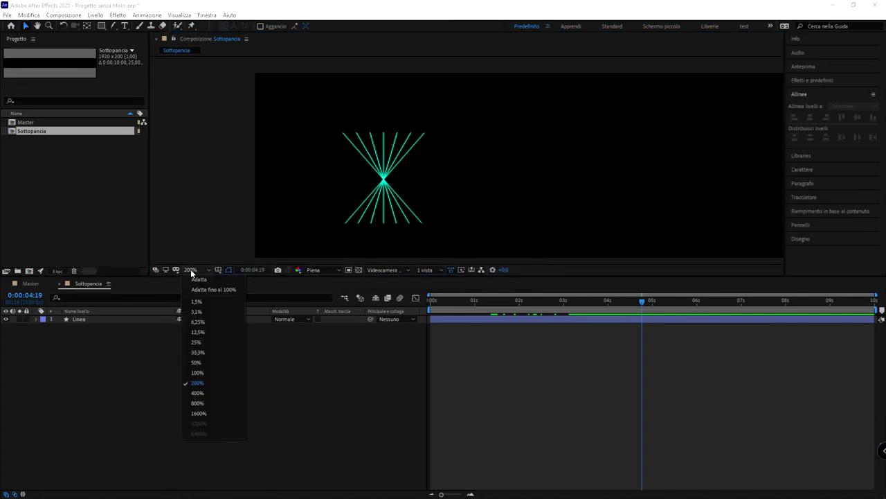
click(200, 289)
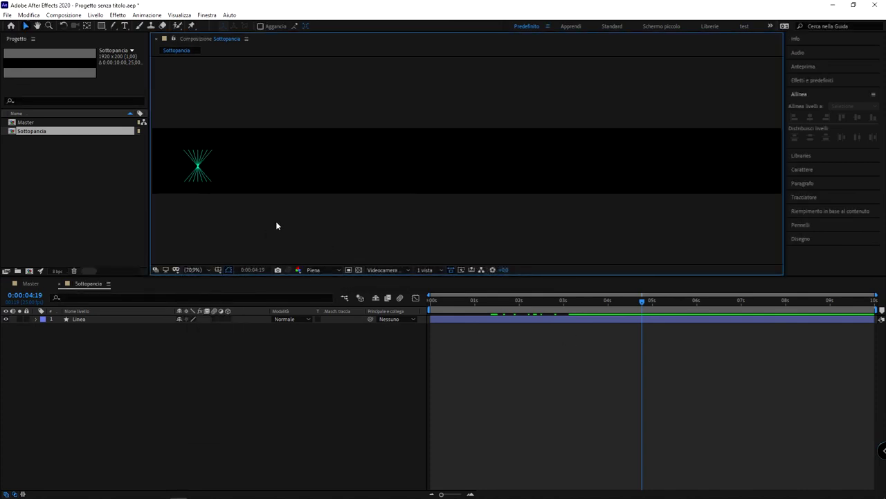
Step: Create a text layer reading 'Nome e Cognome' in the composition
key(ctrl+t)
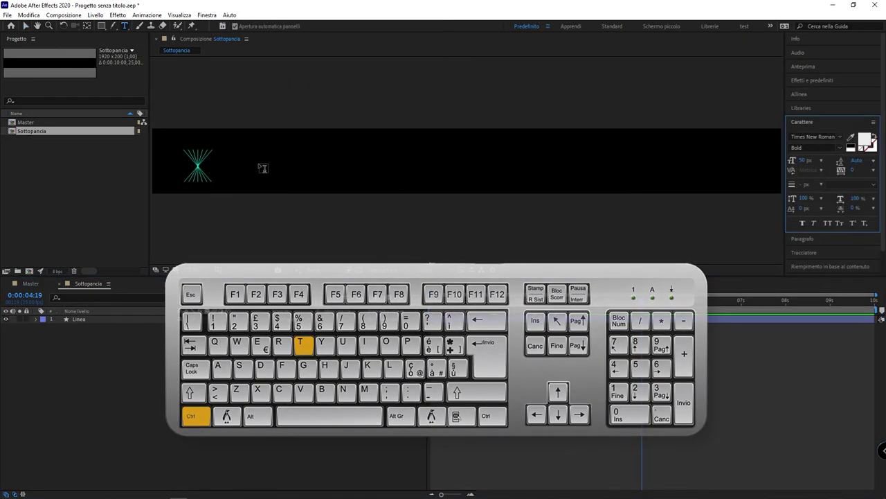
click(259, 165)
text(Nome e Cognome)
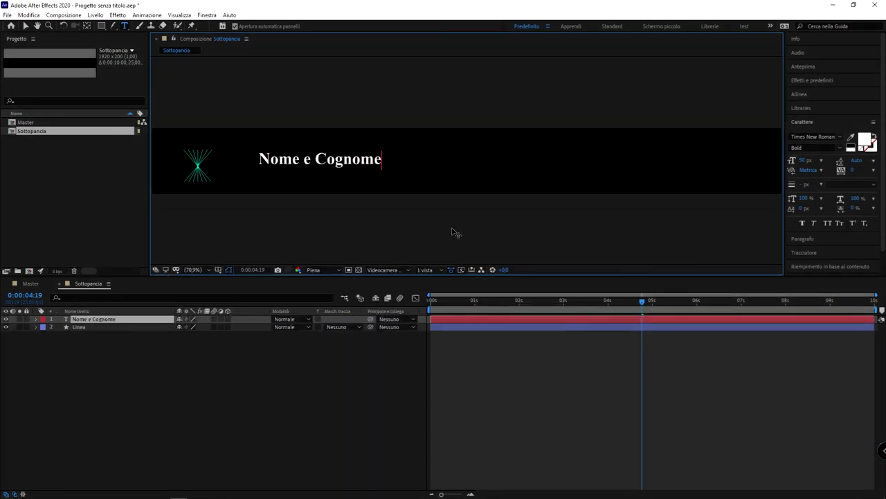
click(94, 319)
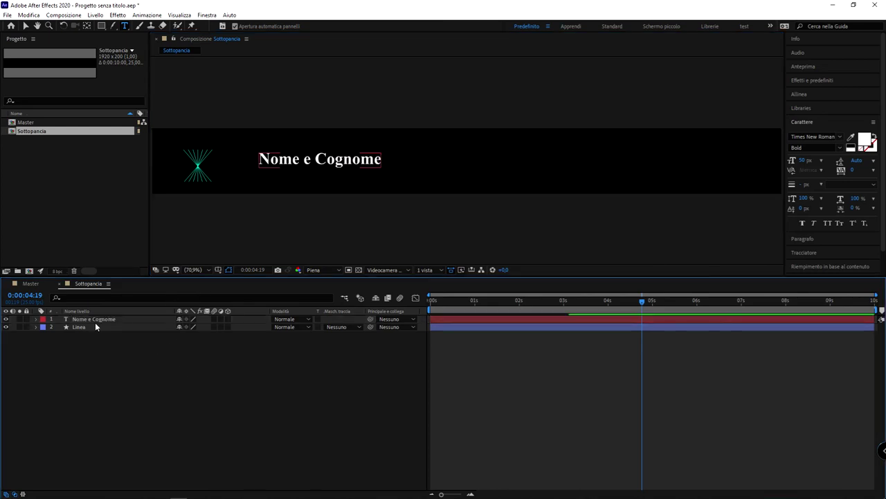
drag(281, 163, 257, 170)
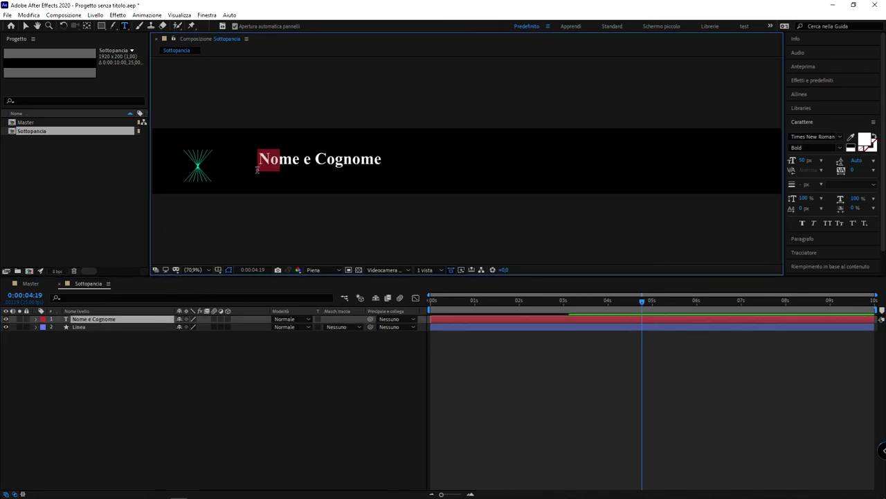
click(118, 320)
Step: Move the 'Nome e Cognome' text right of the burst and scrub to check the animation
key(v)
drag(287, 165, 242, 171)
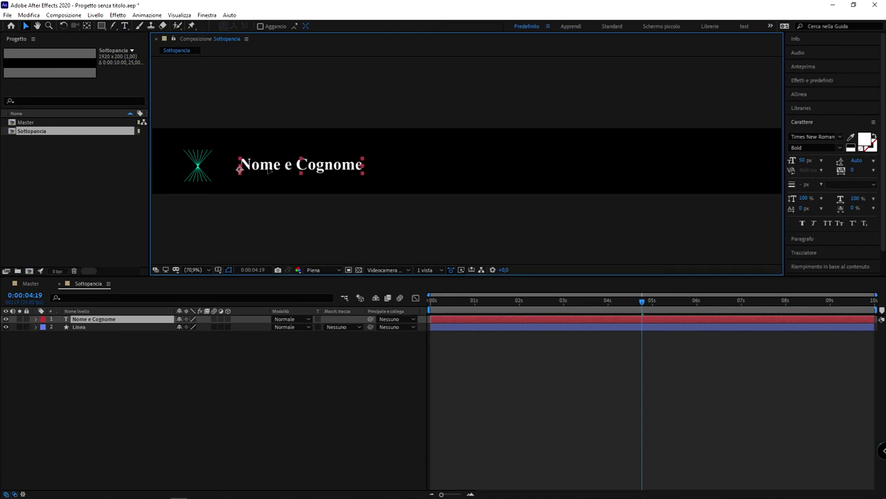
drag(242, 171, 284, 173)
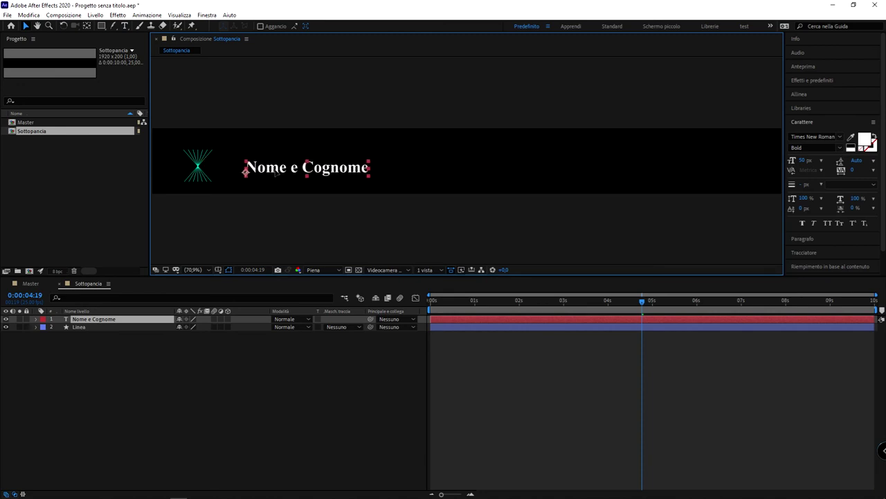
drag(436, 300, 557, 299)
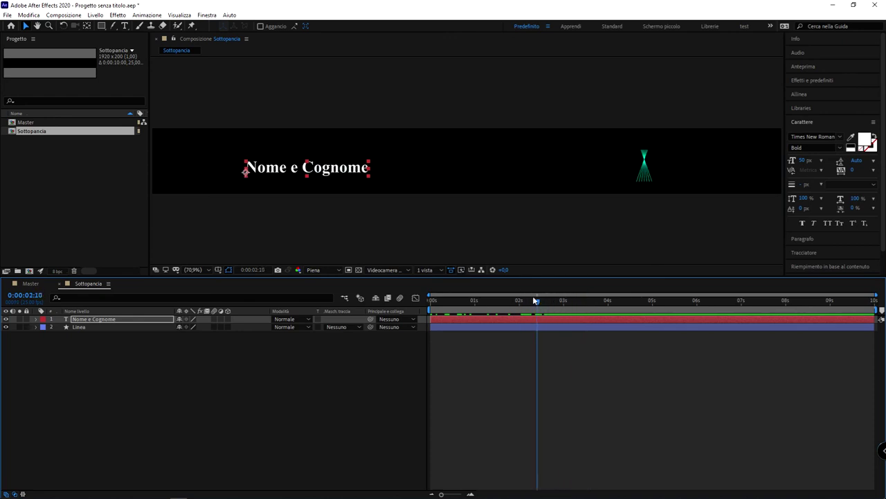
mouse_move(556, 299)
mouse_down()
mouse_move(512, 300)
mouse_move(527, 302)
mouse_up()
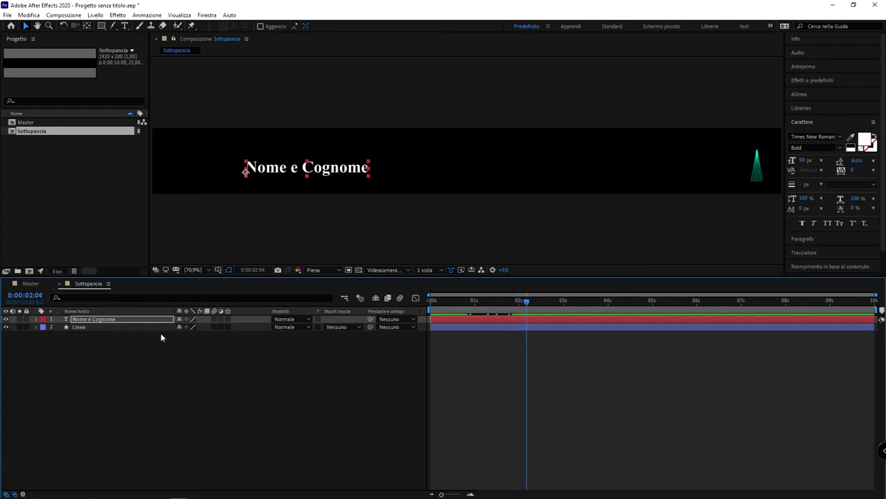
Step: At about 3:02, draw a rectangle mask over the title area from the burst to the right edge
key(Return)
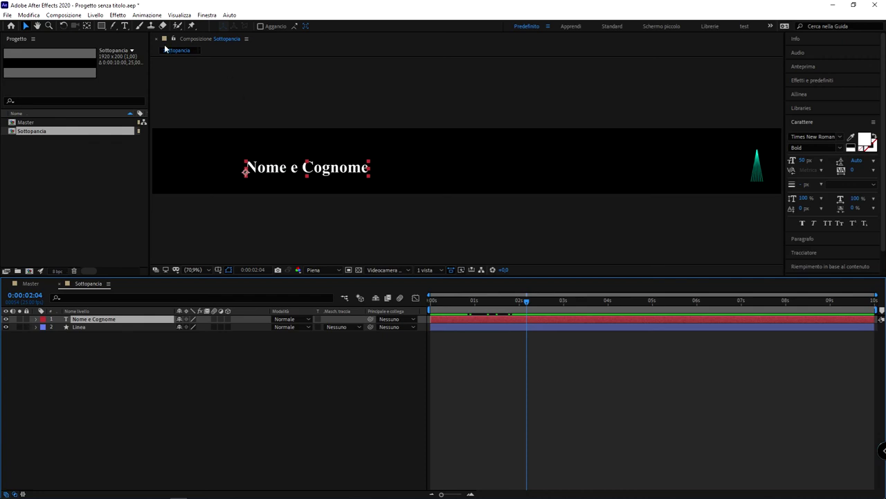
click(102, 27)
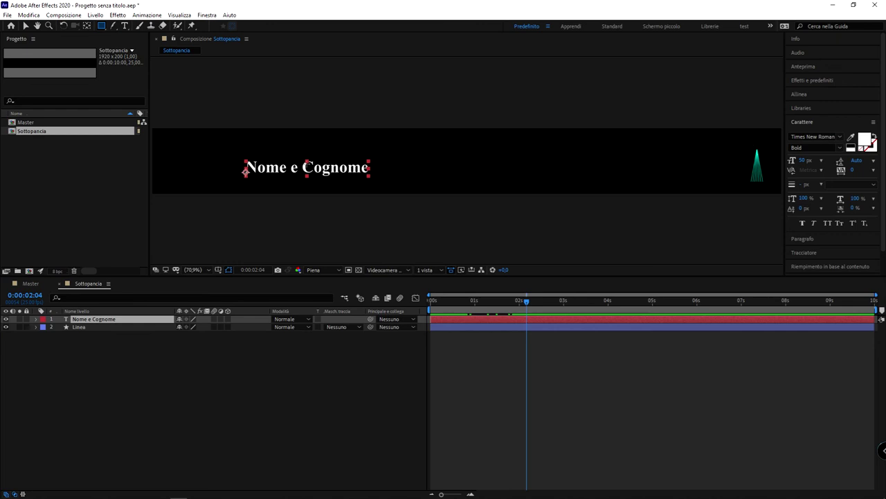
mouse_move(526, 299)
mouse_down()
mouse_move(576, 308)
mouse_move(566, 305)
mouse_up()
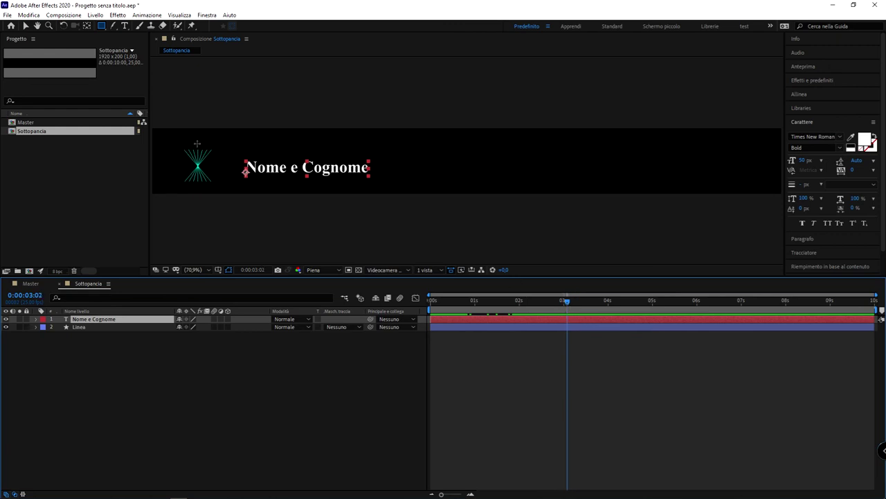
mouse_move(198, 145)
mouse_down()
mouse_move(584, 199)
mouse_move(779, 188)
mouse_up()
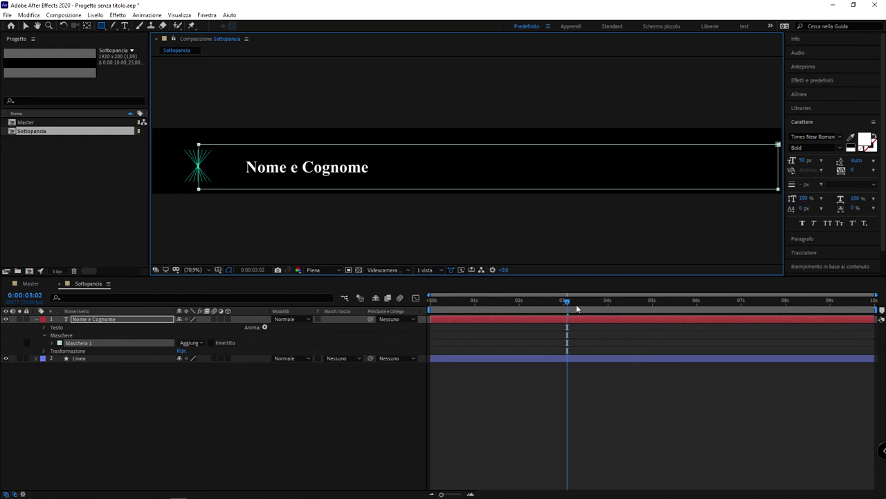
click(68, 345)
key(ctrl+shift+a)
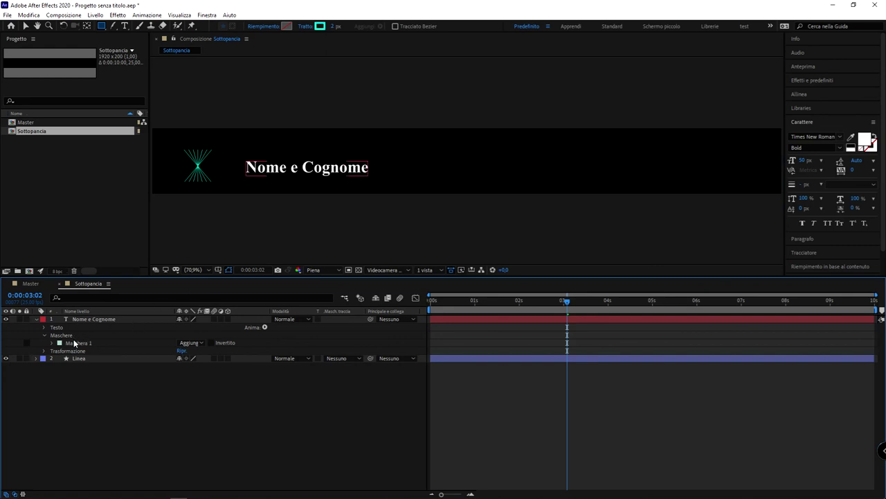
Step: Enable Mask Path keyframing and shrink Maschera 1 at the reveal start so the title is hidden
click(72, 344)
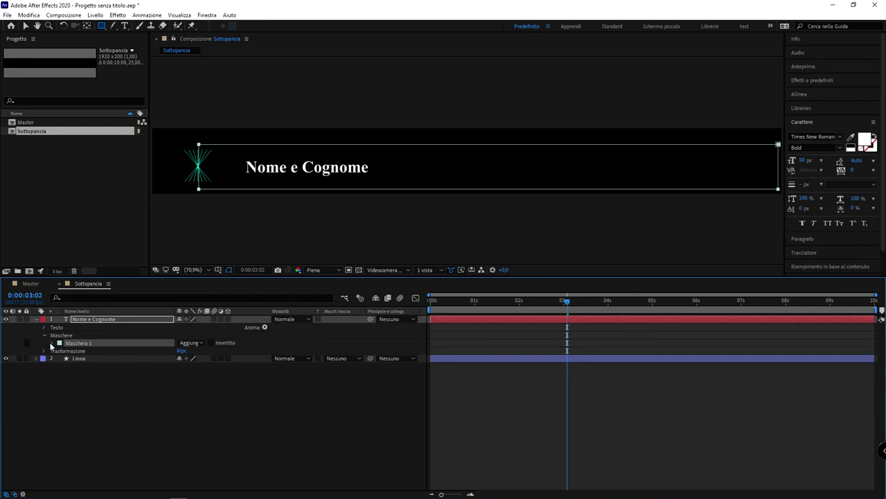
click(52, 343)
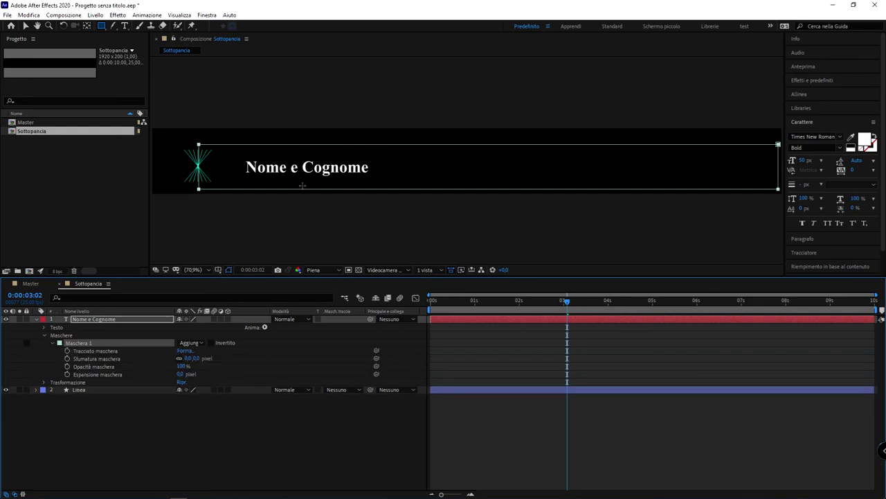
click(97, 352)
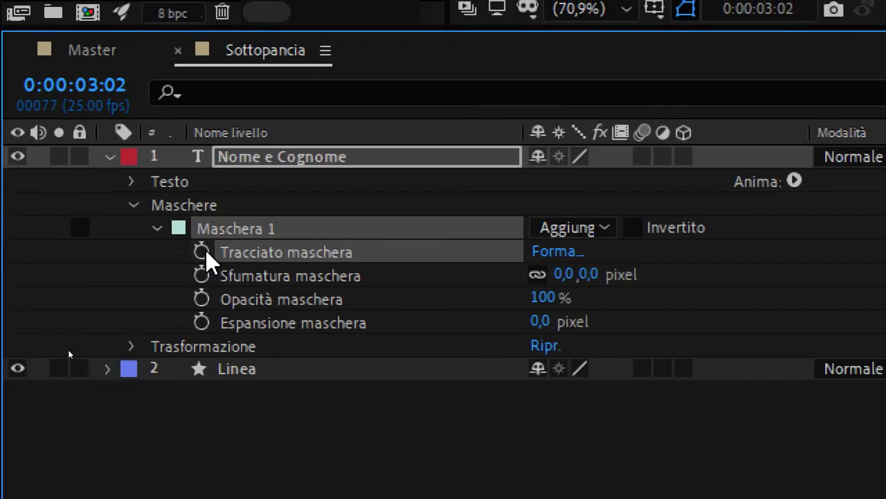
click(201, 248)
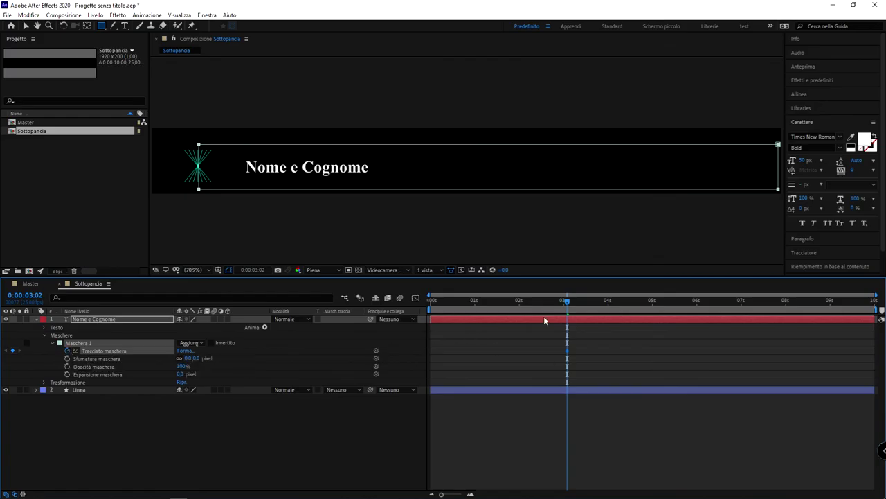
drag(568, 304, 528, 305)
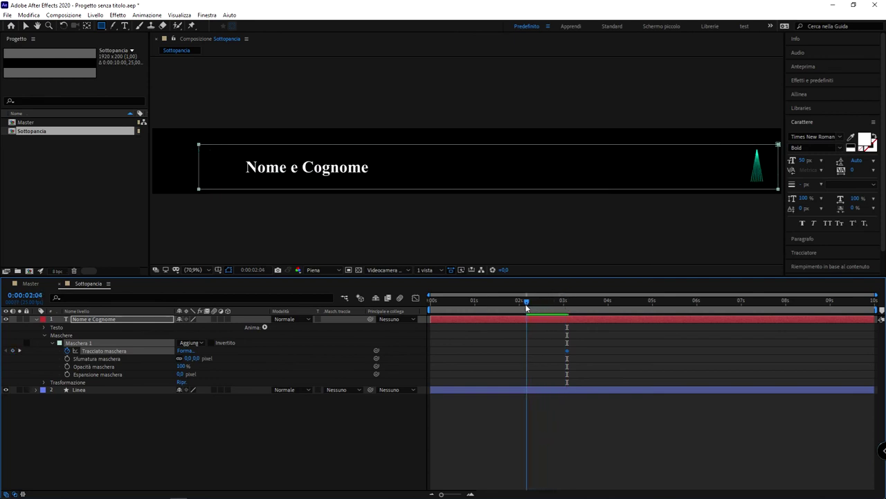
key(v)
double_click(508, 189)
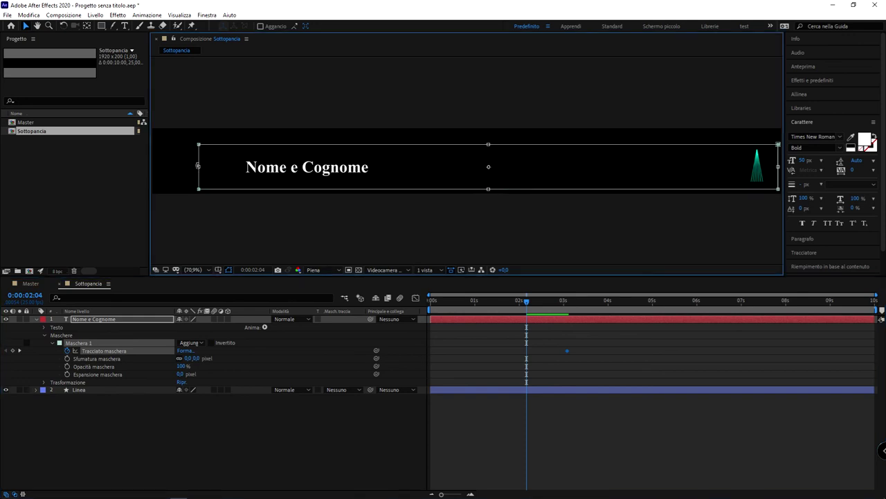
drag(199, 166, 758, 198)
Step: Keyframe the mask at 2:11 and 2:17, widening its left edge to follow the line
drag(535, 306, 538, 303)
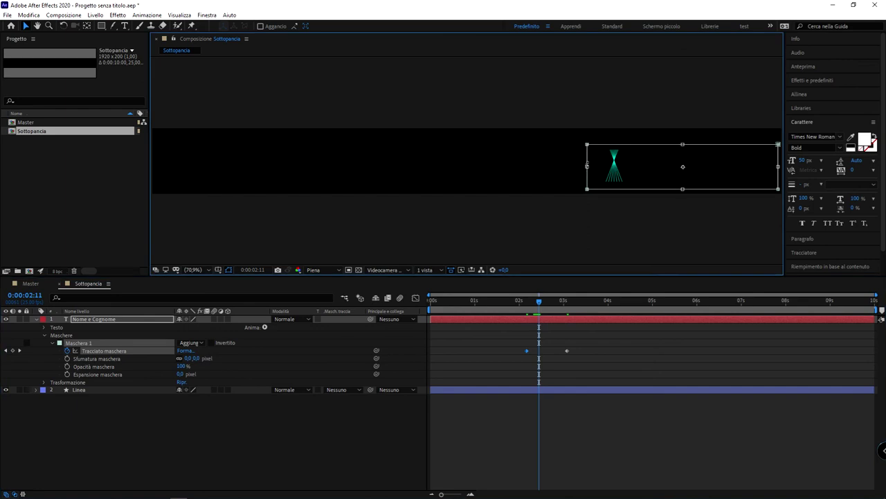
drag(588, 167, 614, 170)
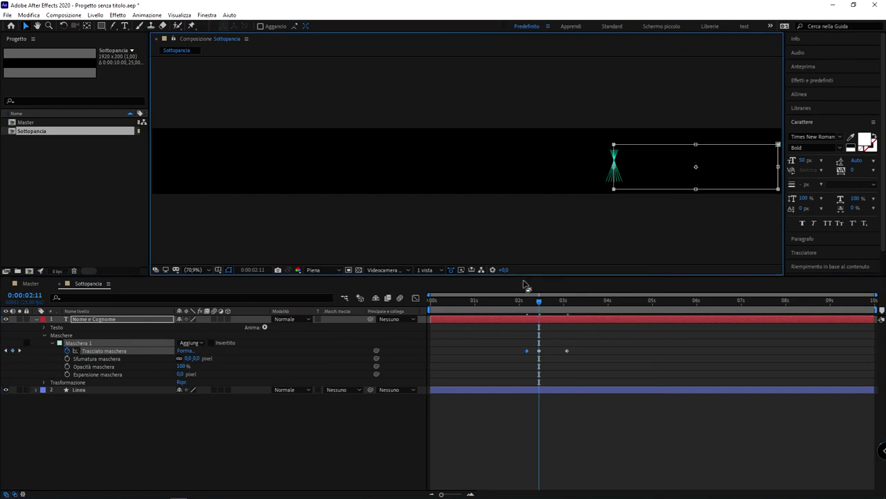
drag(538, 302, 549, 302)
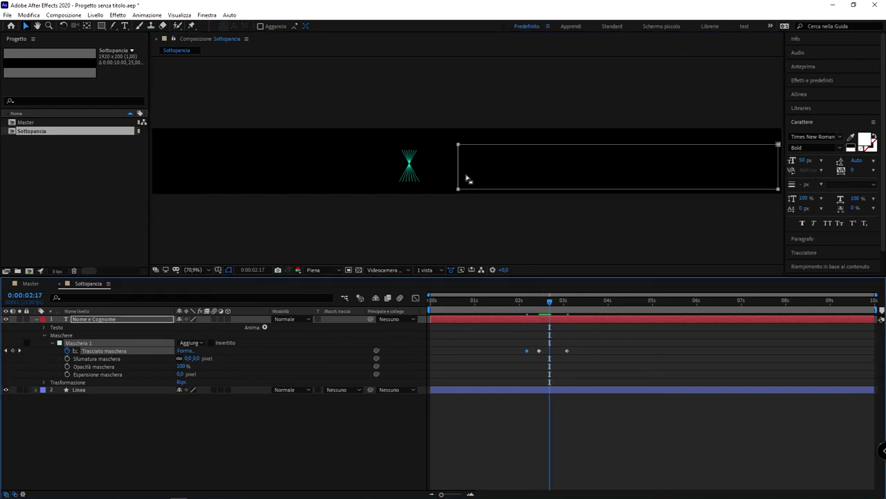
click(460, 177)
double_click(458, 176)
drag(457, 167, 411, 169)
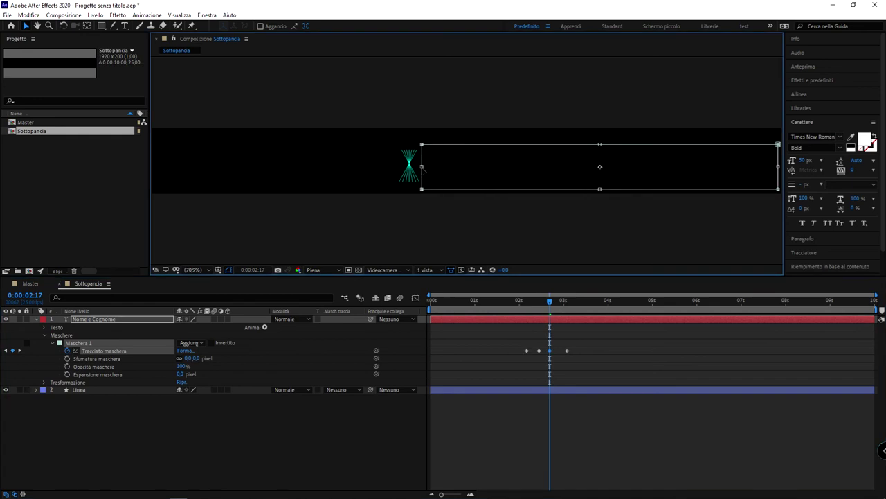
Step: Widen the mask at 2:21 and 2:24 to reveal 'e Cognome' and the full title
drag(553, 307, 556, 305)
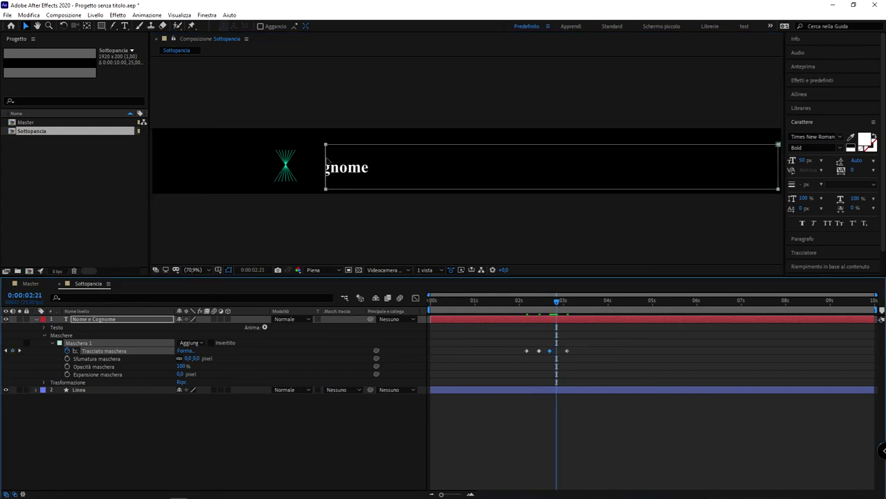
double_click(326, 166)
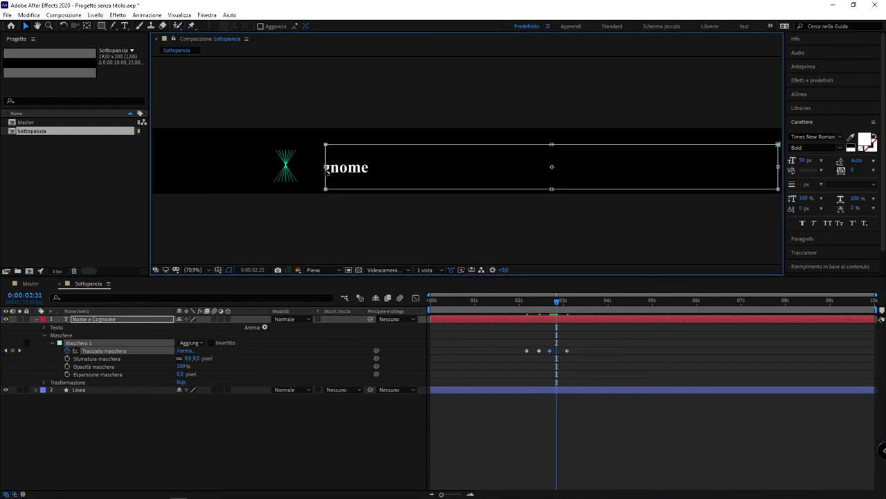
drag(323, 167, 285, 167)
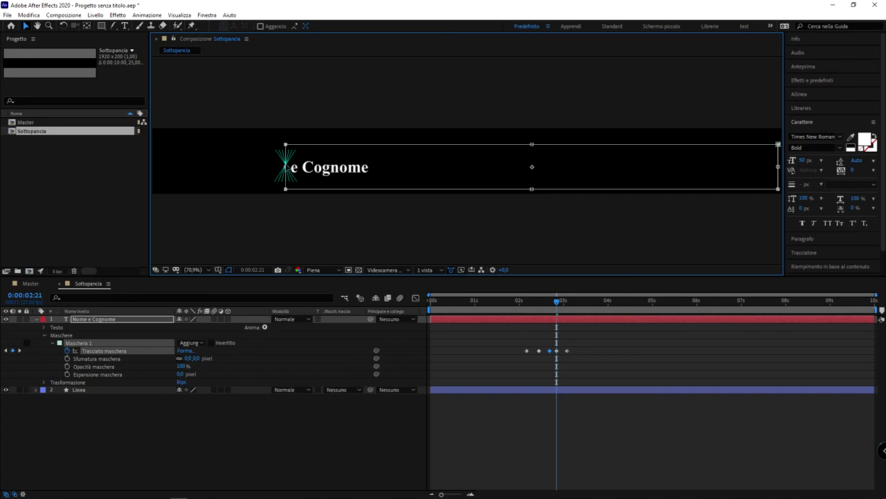
drag(557, 300, 561, 300)
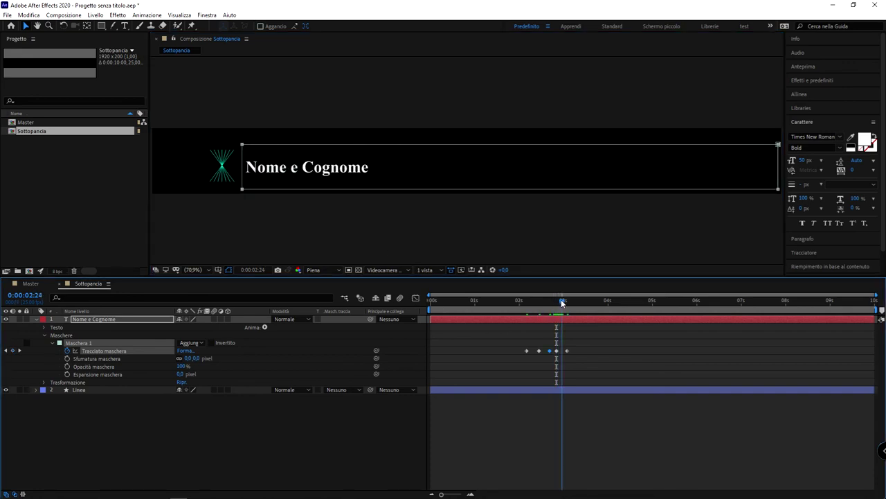
click(242, 166)
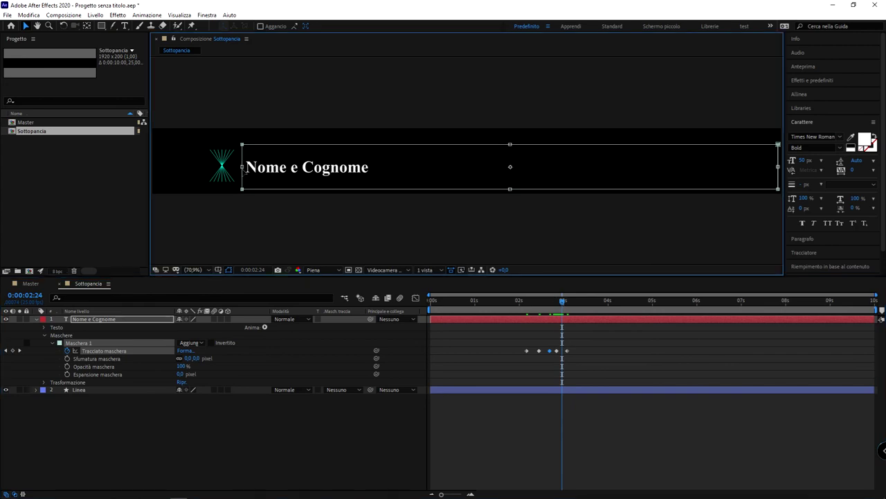
drag(239, 166, 220, 167)
click(249, 177)
click(567, 302)
Step: Pull the mask's left edge right at 2:10 and 2:07 so the text stays hidden
drag(567, 302, 538, 299)
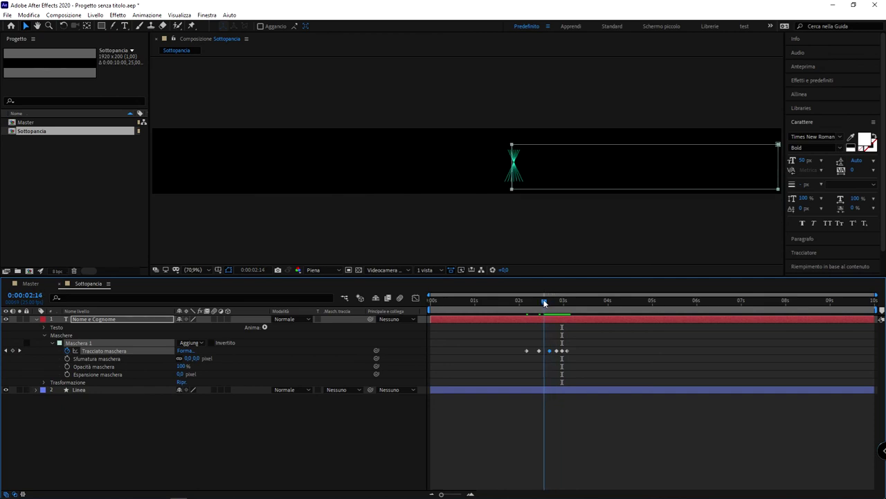
click(637, 169)
drag(637, 169, 647, 169)
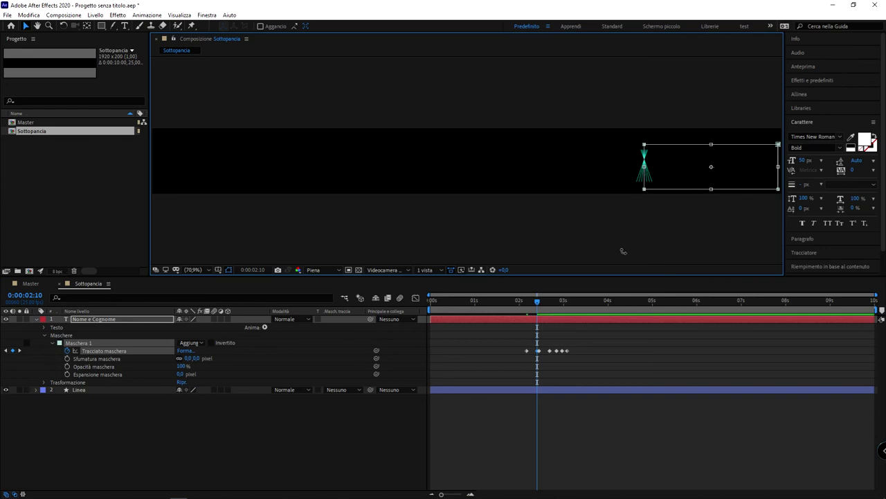
drag(535, 301, 531, 301)
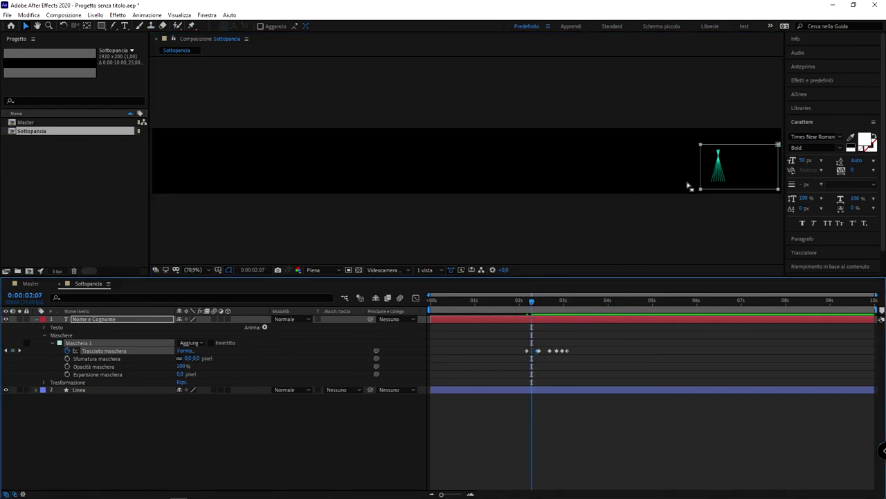
click(702, 167)
drag(702, 167, 719, 171)
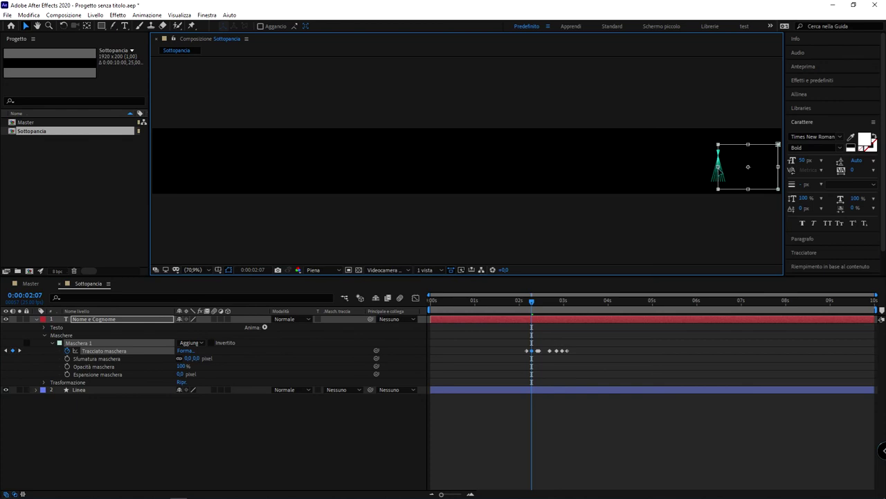
Step: Preview the comp from the start and scrub through the finished text reveal
mouse_move(540, 309)
mouse_down()
mouse_move(520, 309)
mouse_move(555, 317)
mouse_move(550, 323)
mouse_move(525, 322)
mouse_up()
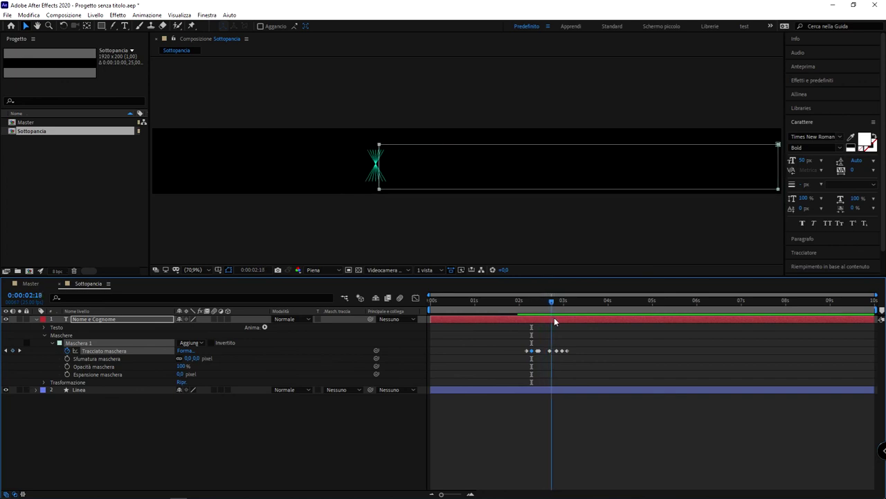
click(508, 401)
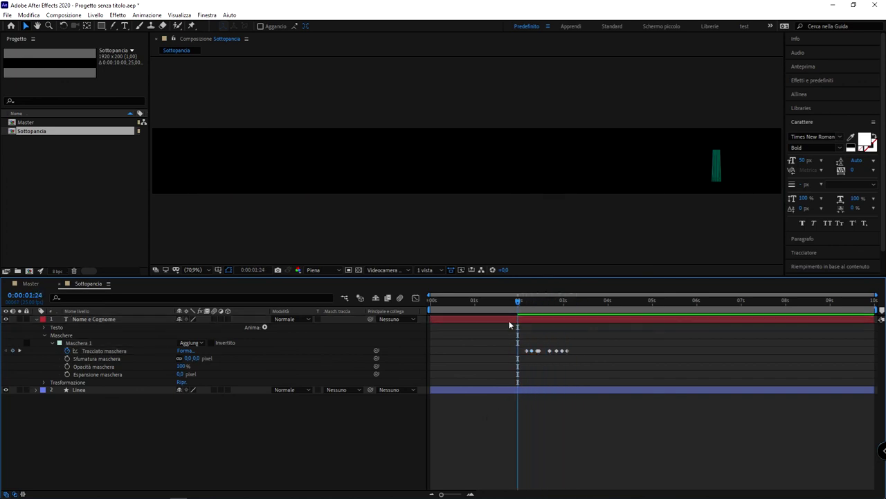
drag(512, 308, 392, 284)
key(space)
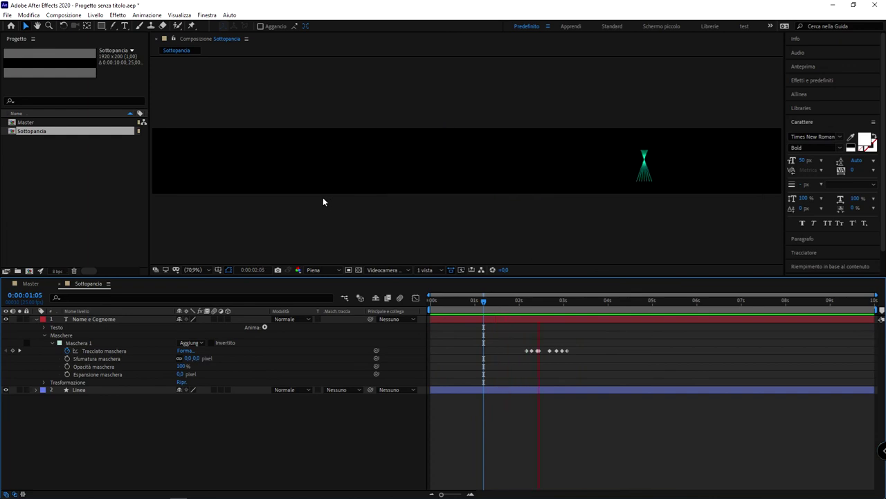
key(space)
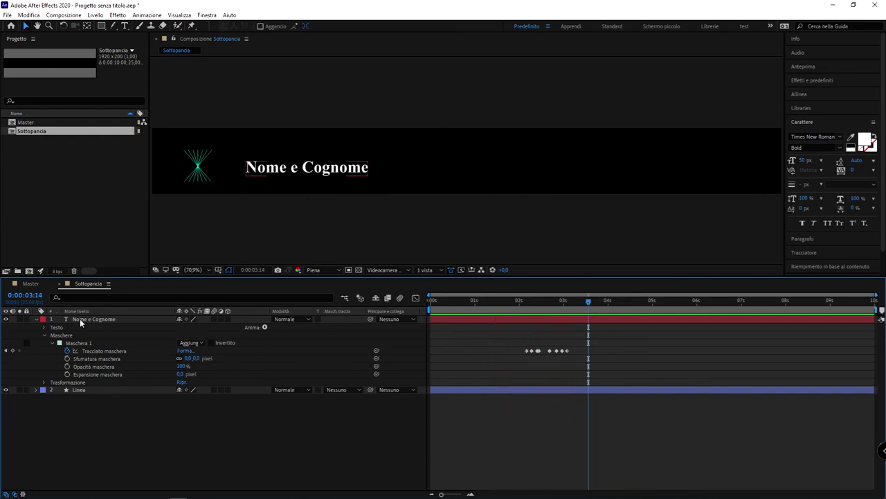
click(79, 335)
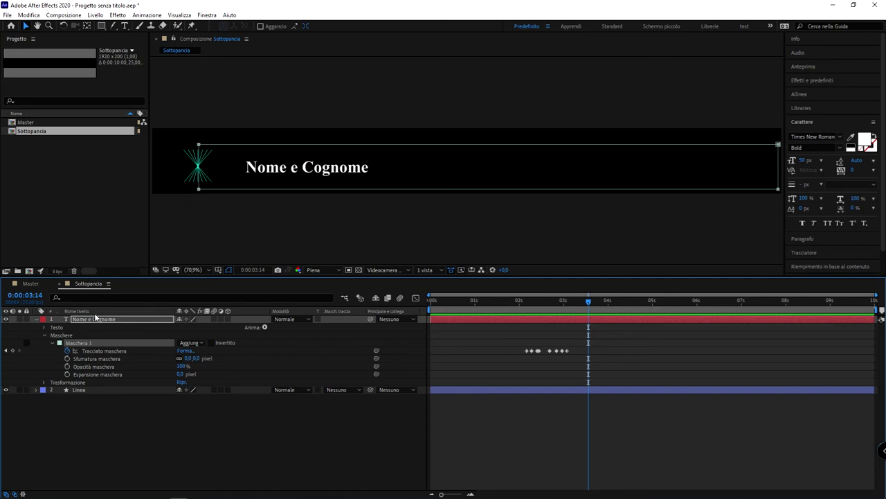
drag(552, 305, 530, 301)
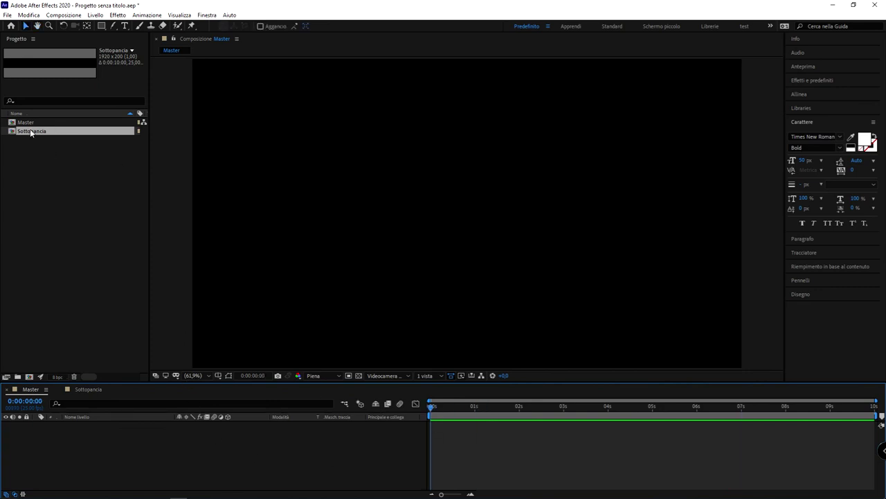
Step: Nest the Sottopancia comp into the Master timeline
drag(31, 132, 87, 444)
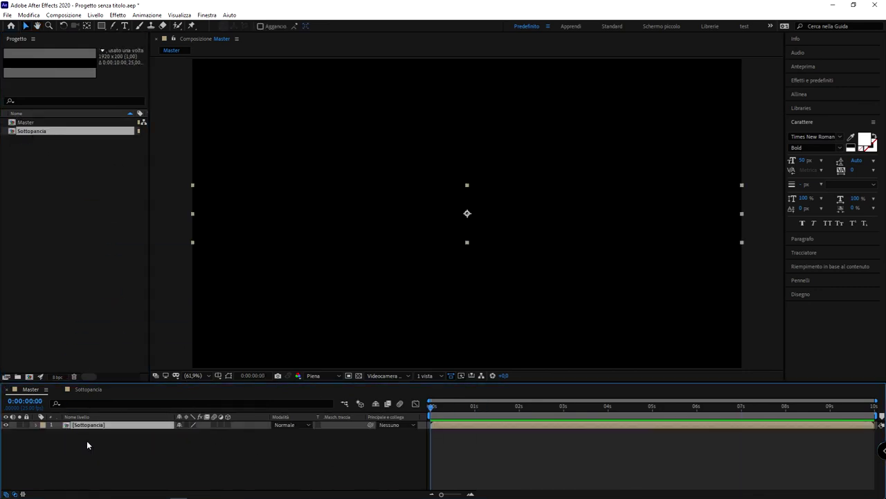
click(421, 453)
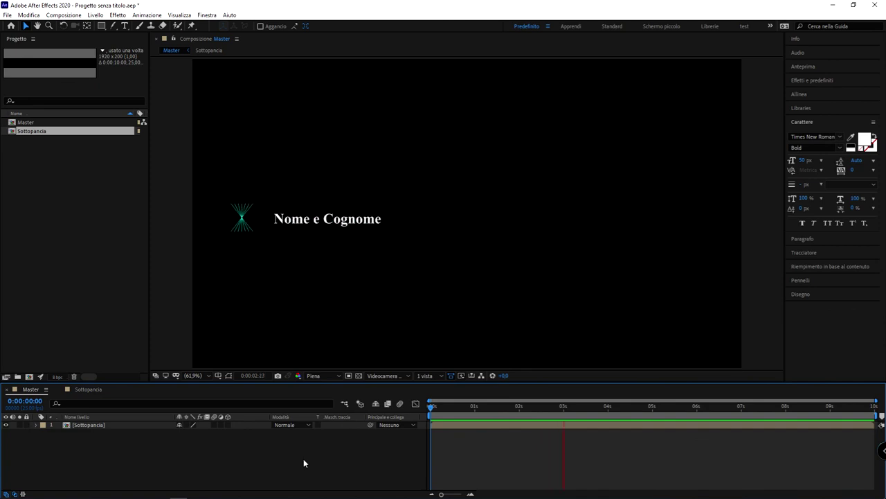
key(space)
Step: Lower the nested Sottopancia layer toward the frame bottom and preview Master
click(68, 424)
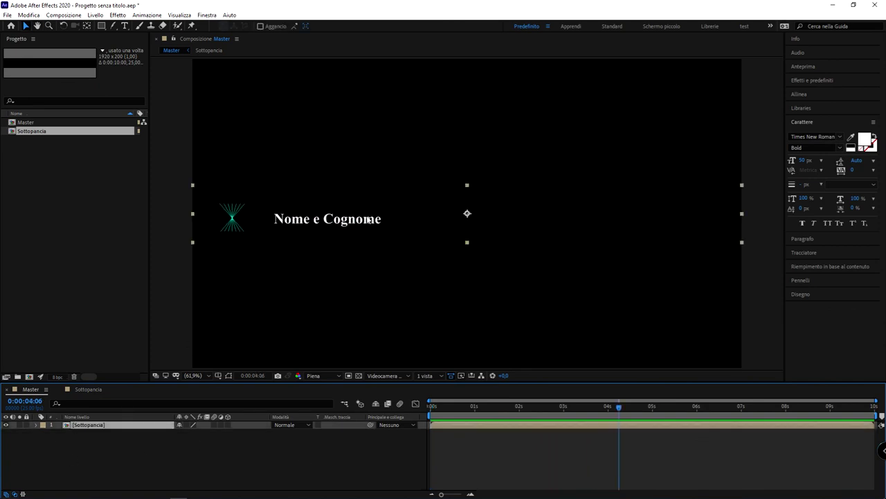
drag(369, 220, 352, 329)
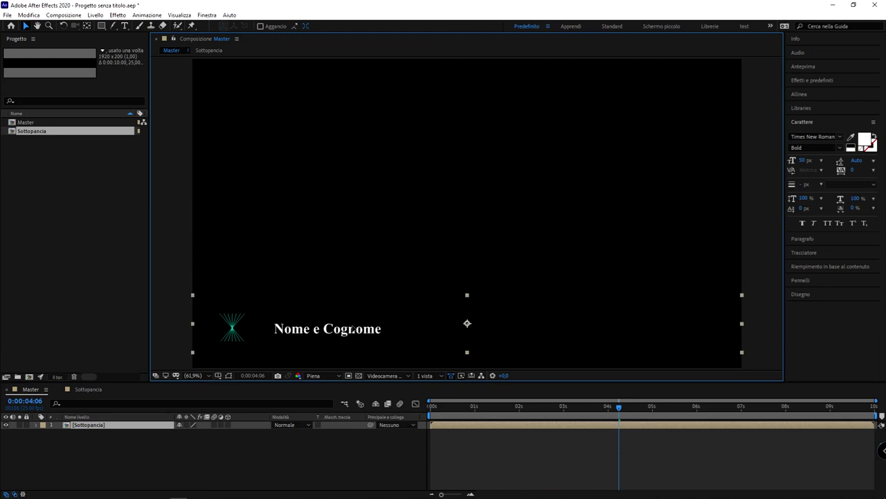
key(space)
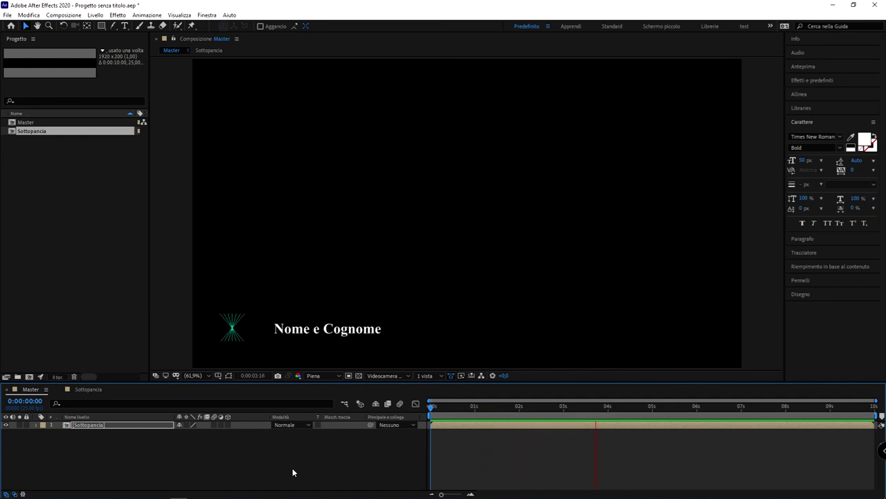
key(space)
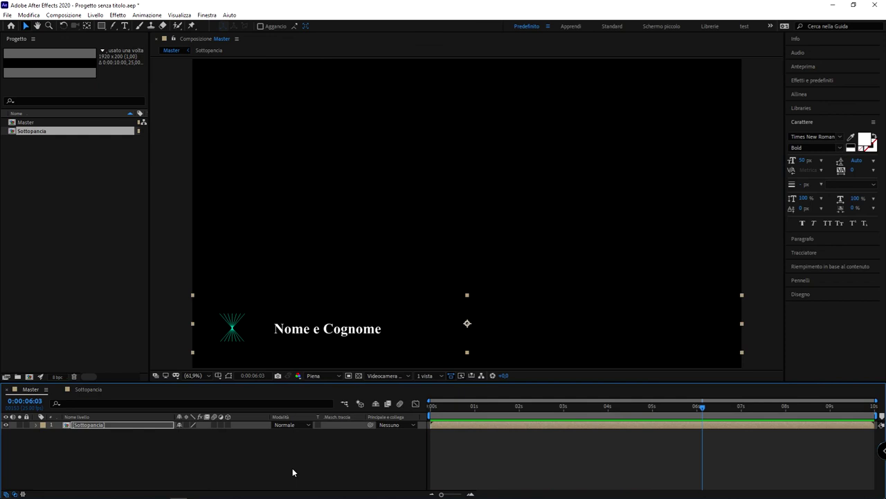
click(87, 389)
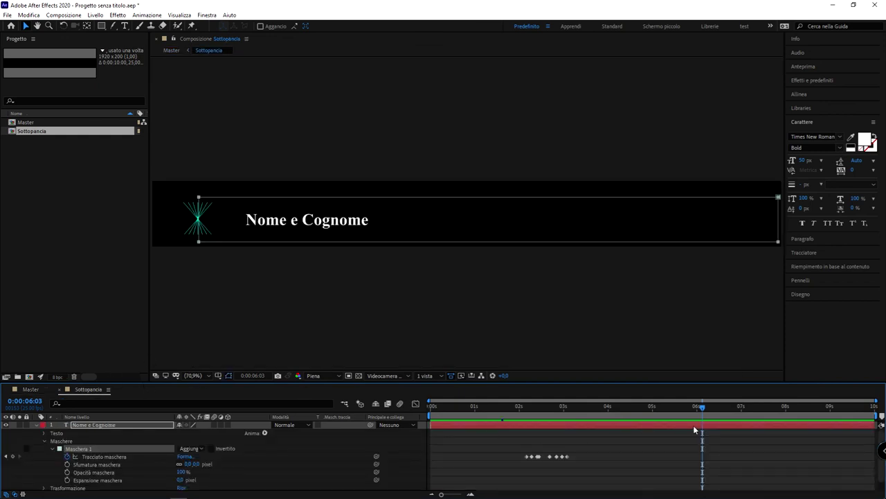
Step: Make Nome e Cognome and Linea 3D and test their X rotation before resetting it
mouse_move(748, 410)
mouse_down()
mouse_move(796, 407)
mouse_move(764, 414)
mouse_up()
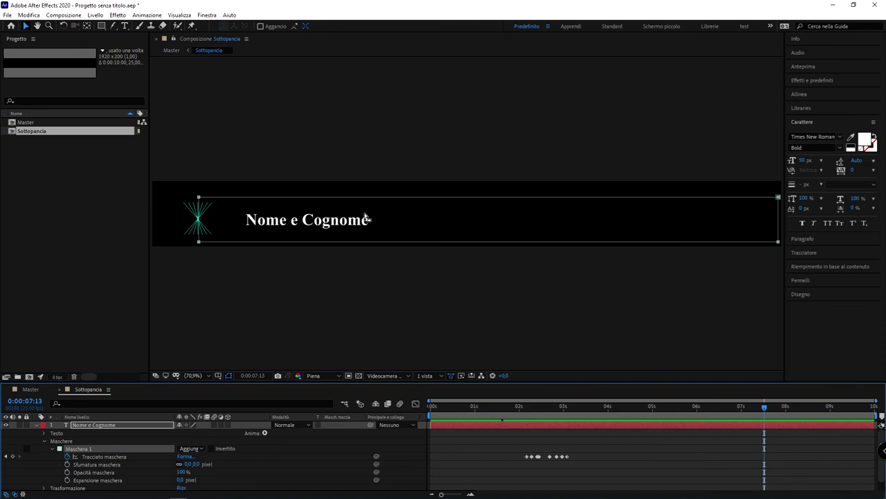
click(31, 429)
click(53, 426)
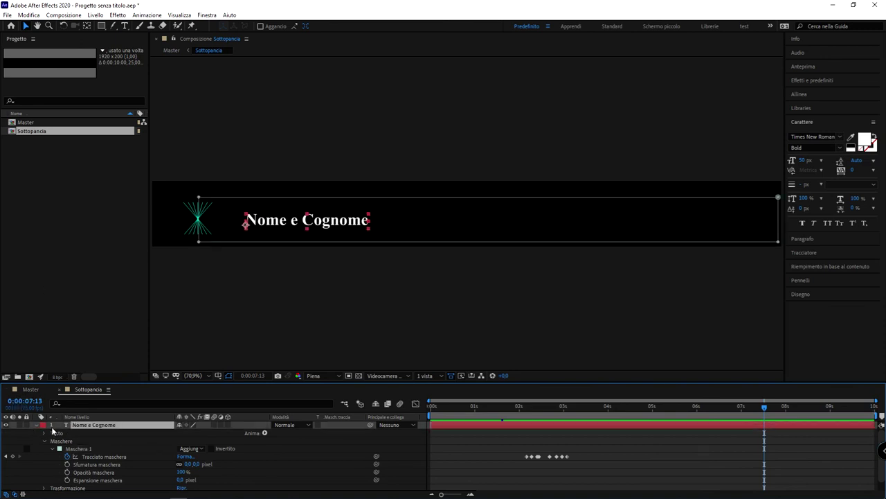
click(35, 426)
click(97, 434)
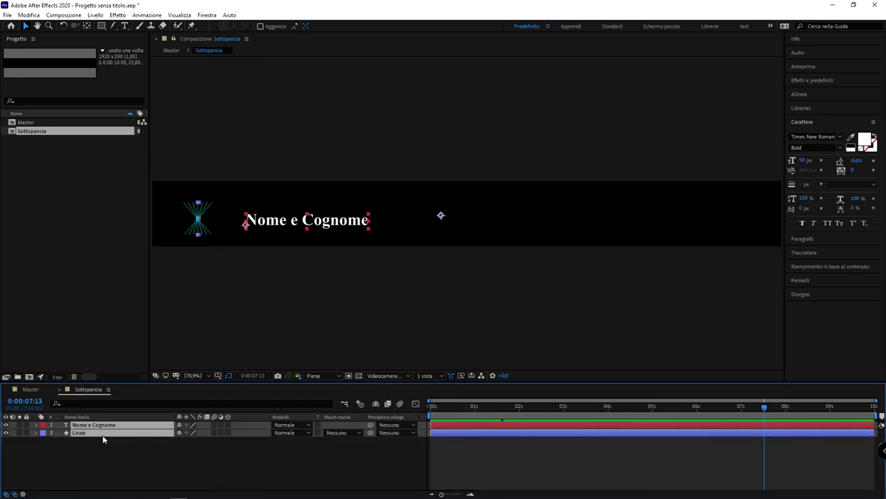
click(227, 425)
key(r)
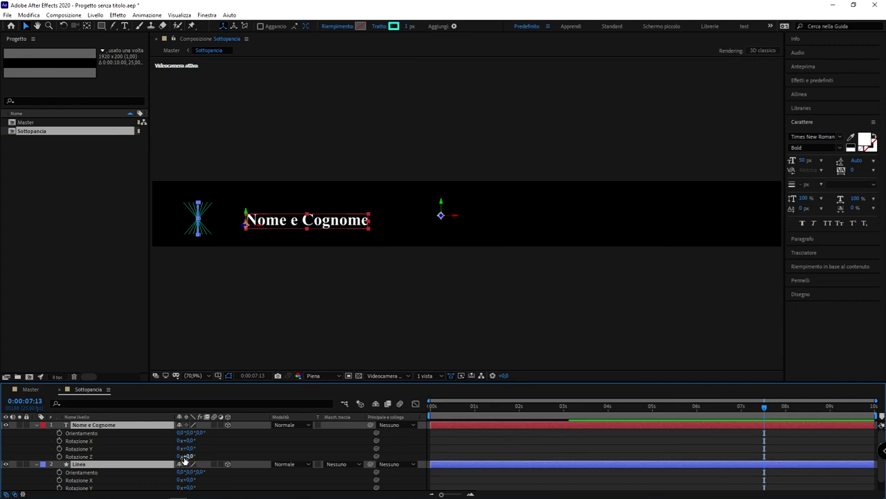
mouse_move(187, 440)
mouse_down()
mouse_move(156, 432)
mouse_move(222, 431)
mouse_move(214, 249)
mouse_up()
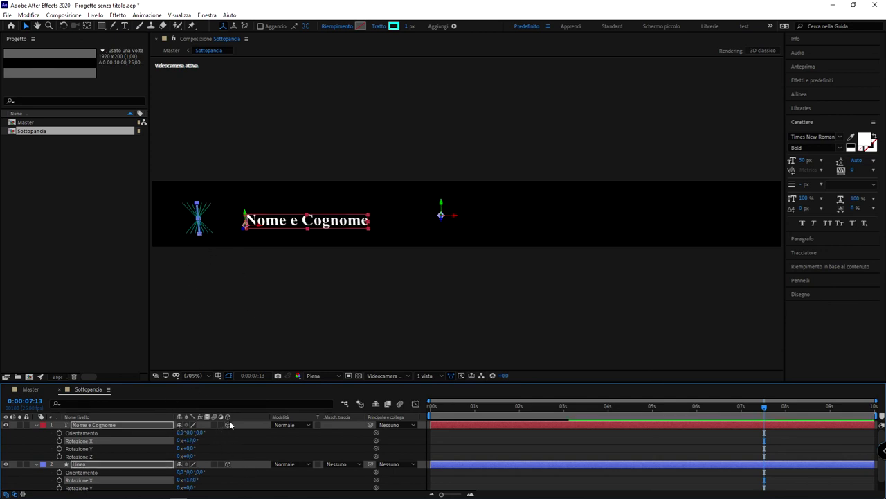
drag(199, 442, 230, 444)
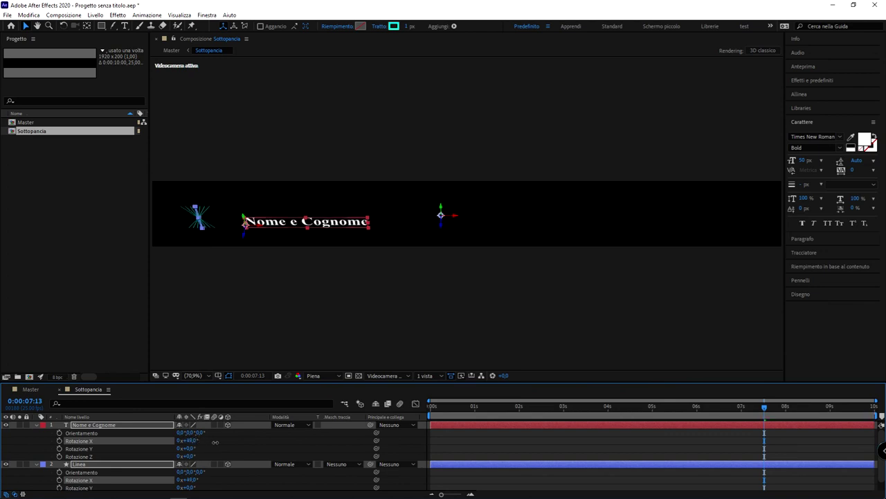
key(u)
Step: Keyframe both layers' Rotazione X at 0° on 0:00:07:23
key(space)
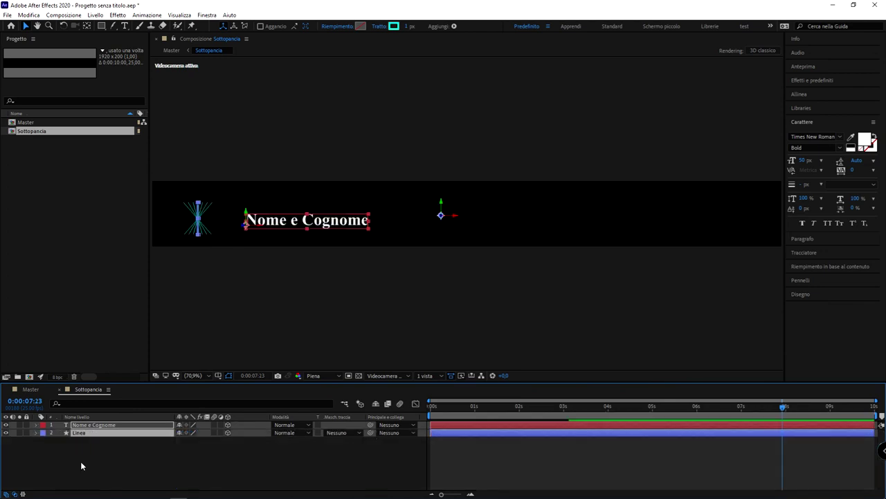
key(r)
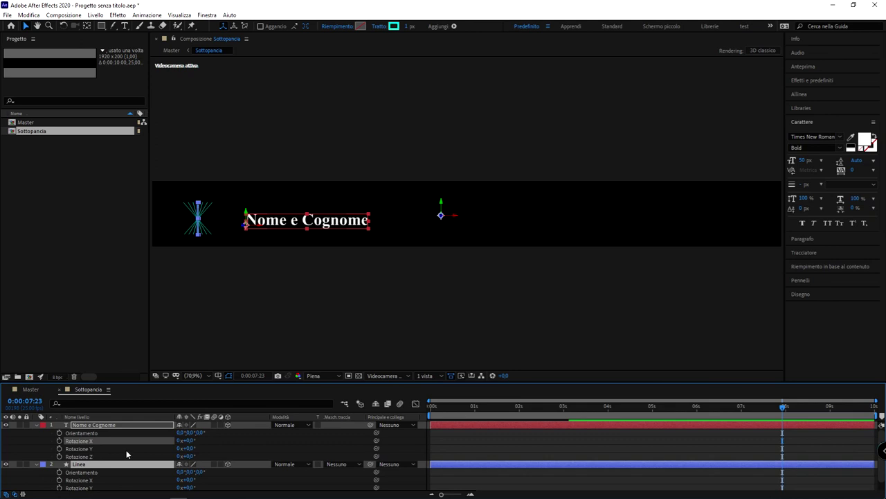
click(60, 441)
scroll(117, 452, down, 1)
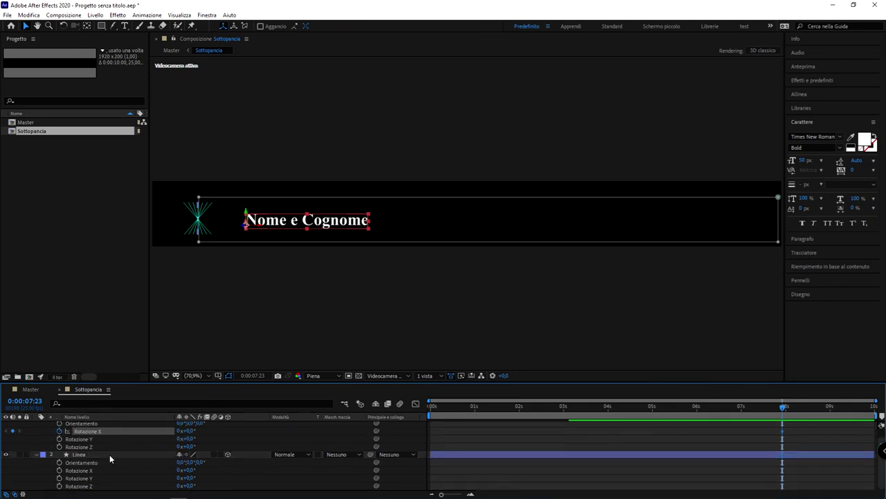
click(59, 470)
shift+click(90, 432)
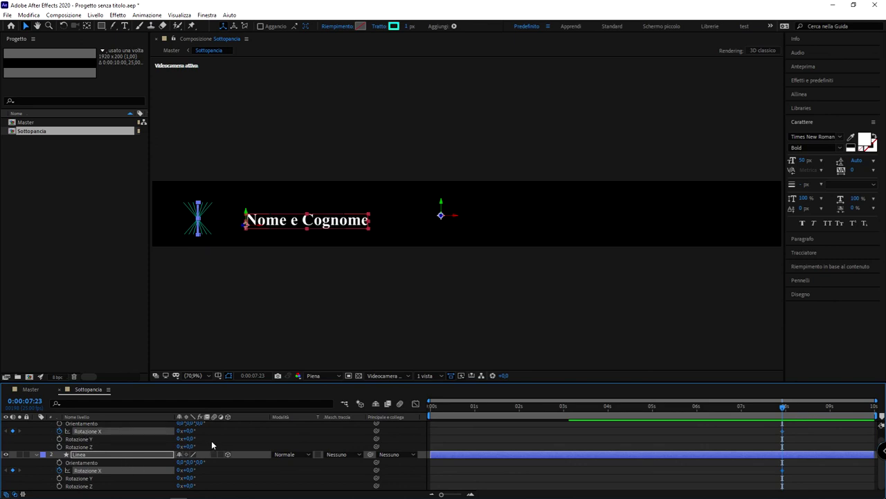
Step: Set both layers' Rotazione X to 90° at 0:00:08:23 so they flip edge-on
drag(804, 407, 826, 406)
click(189, 431)
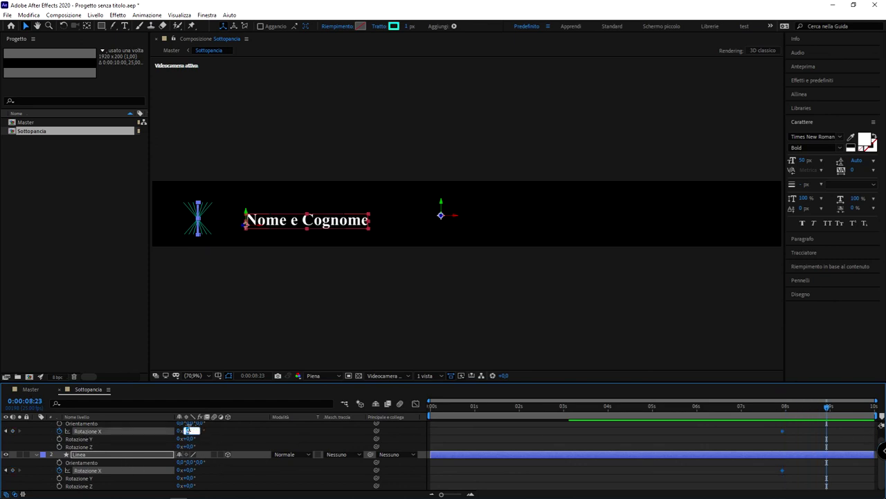
text(90)
key(Return)
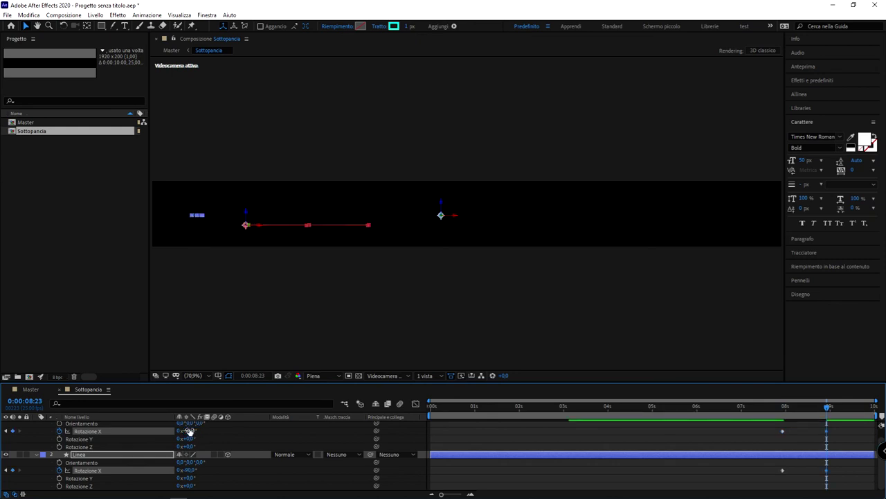
click(656, 355)
drag(826, 406, 736, 405)
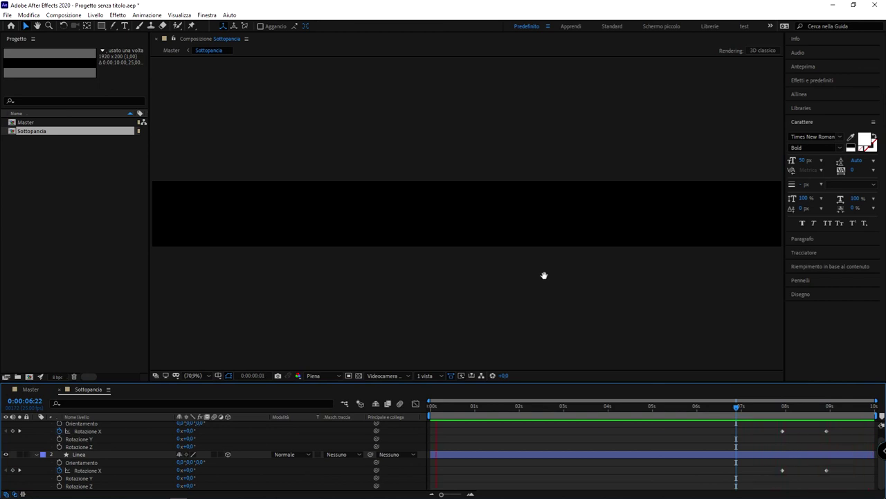
Step: Switch back to Master and play the lower third animating in and out
key(shift+comma)
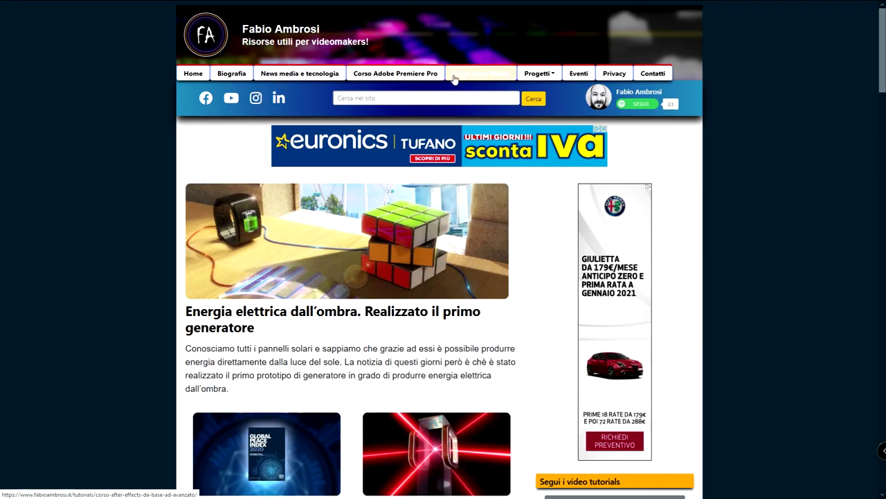
Step: Open the 'Corso After Effects: da Base ad Avanzato' page and browse its Modulo Base lesson list
click(482, 74)
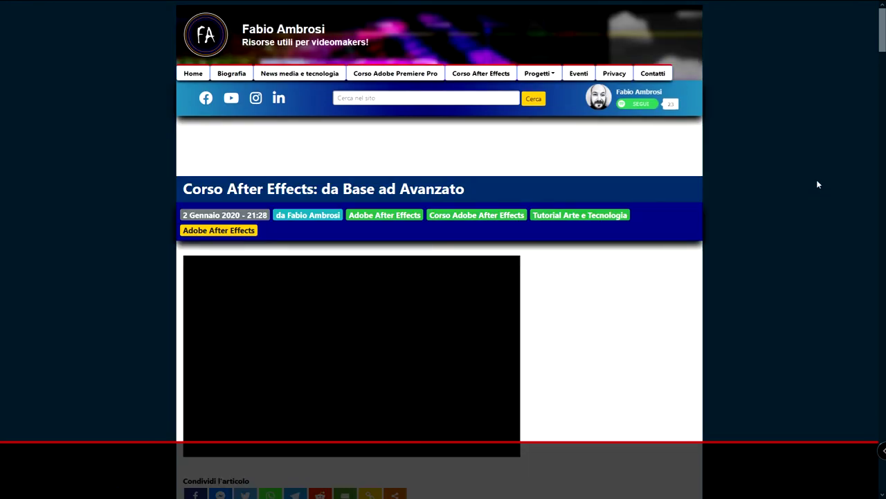
scroll(817, 183, down, 5)
scroll(817, 183, down, 5)
scroll(817, 184, down, 5)
scroll(817, 184, down, 5)
scroll(817, 183, down, 5)
scroll(817, 184, down, 5)
scroll(818, 184, down, 1)
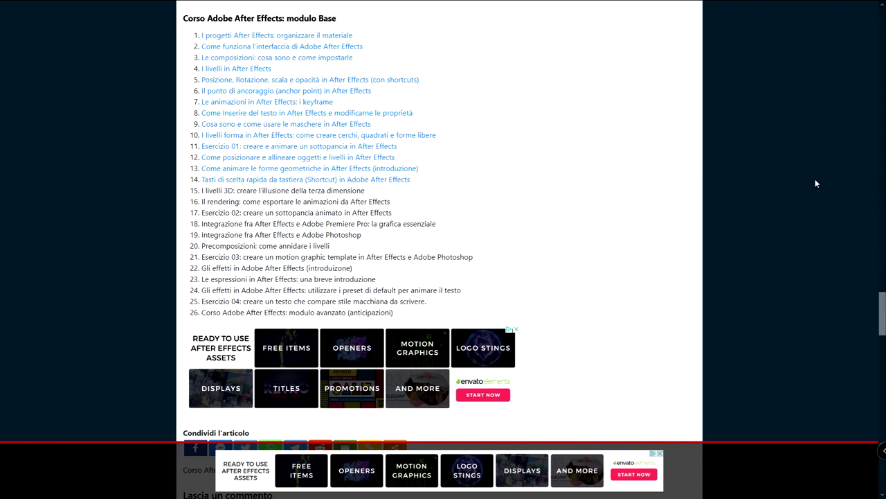
scroll(612, 216, up, 1)
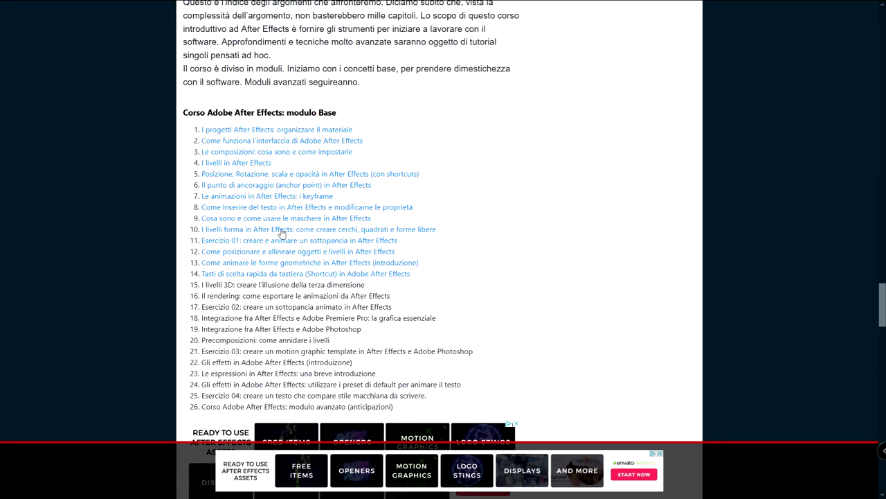
scroll(422, 155, up, 10)
scroll(422, 155, up, 5)
scroll(424, 152, up, 5)
scroll(429, 147, up, 5)
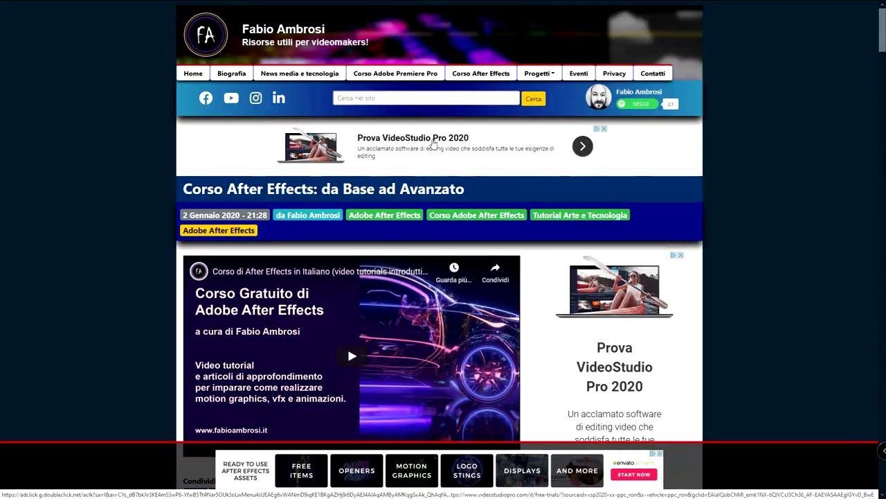
click(206, 98)
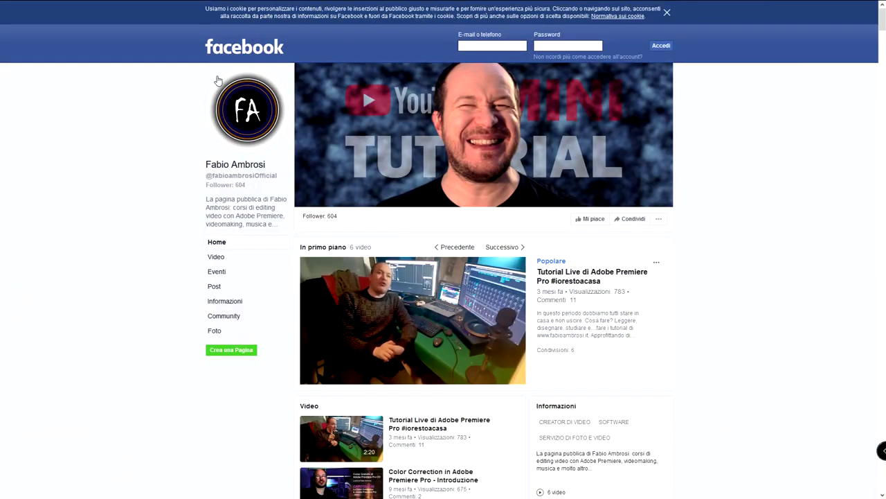
Step: Open the author's Facebook and YouTube pages, then the 'Corso gratuito di After Effects' playlist
middle_click(724, 139)
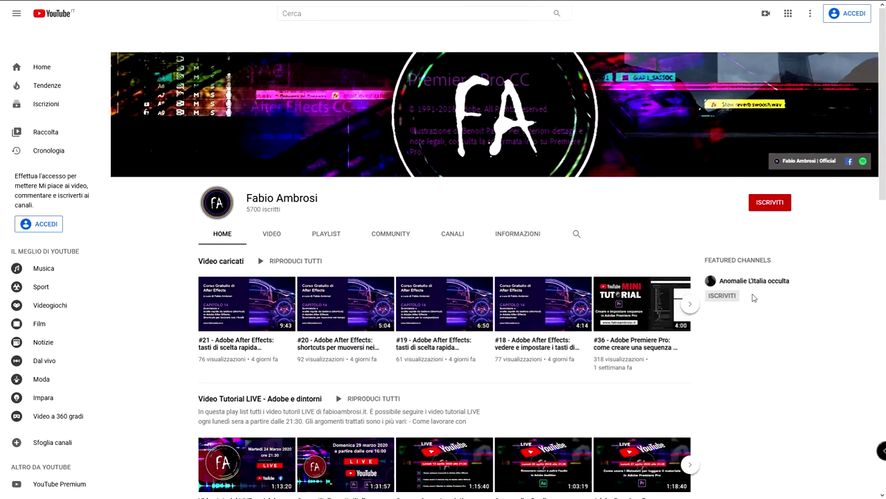
middle_click(758, 333)
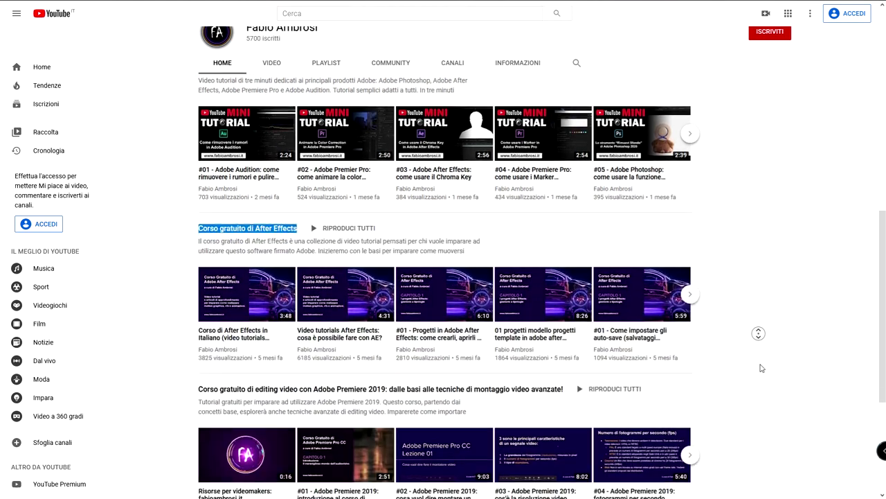
middle_click(760, 345)
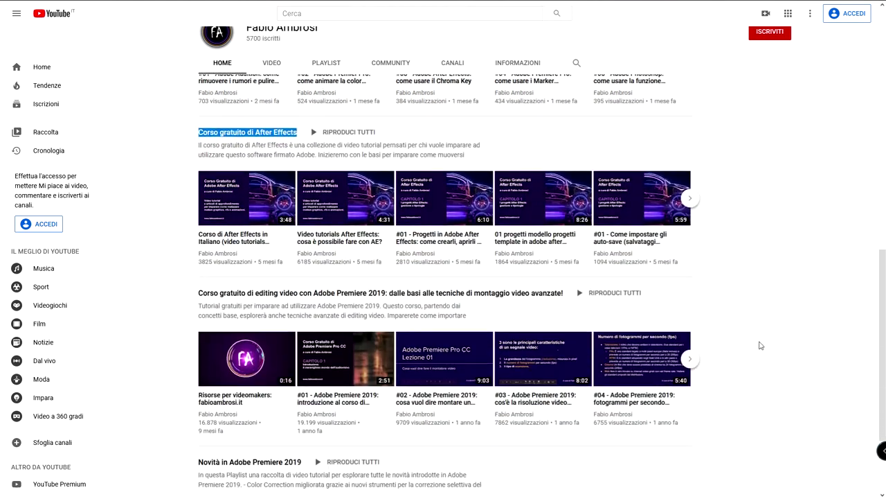
click(251, 135)
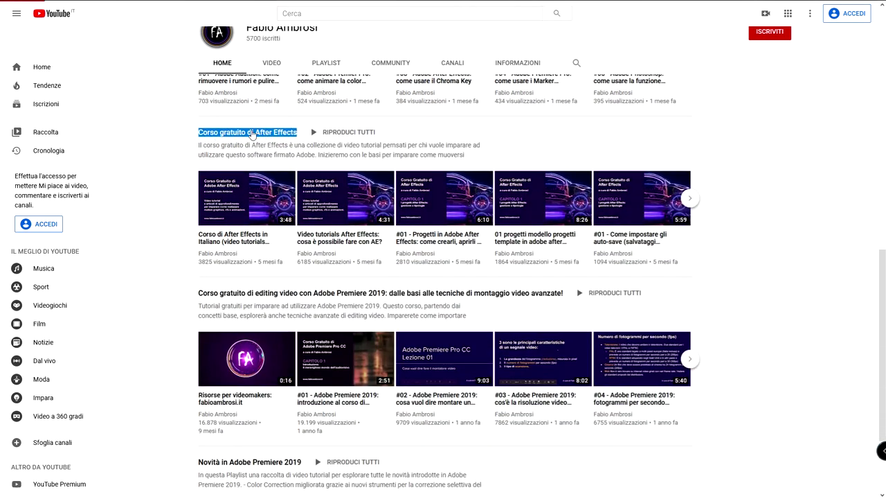